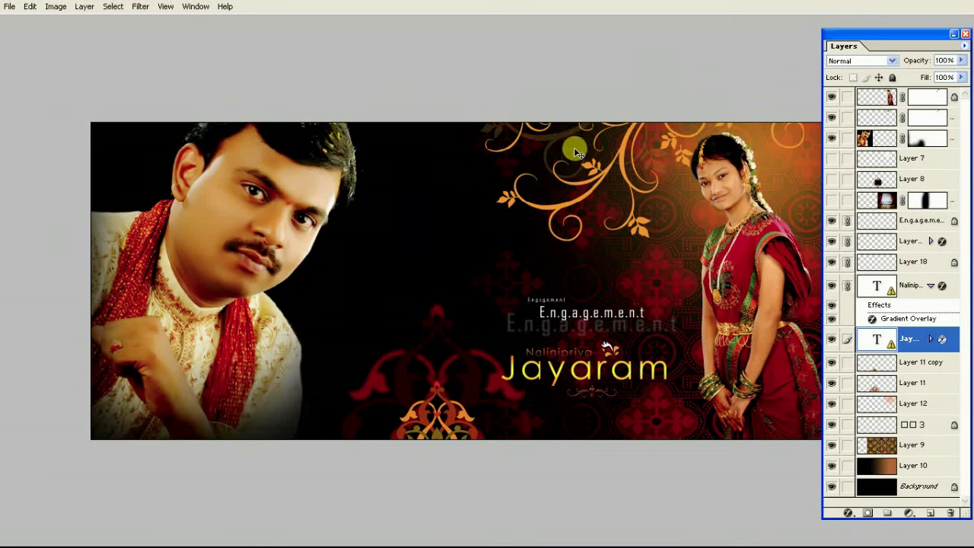
Step: Show the old engagement template alone, full screen with all panels hidden
key("Tab")
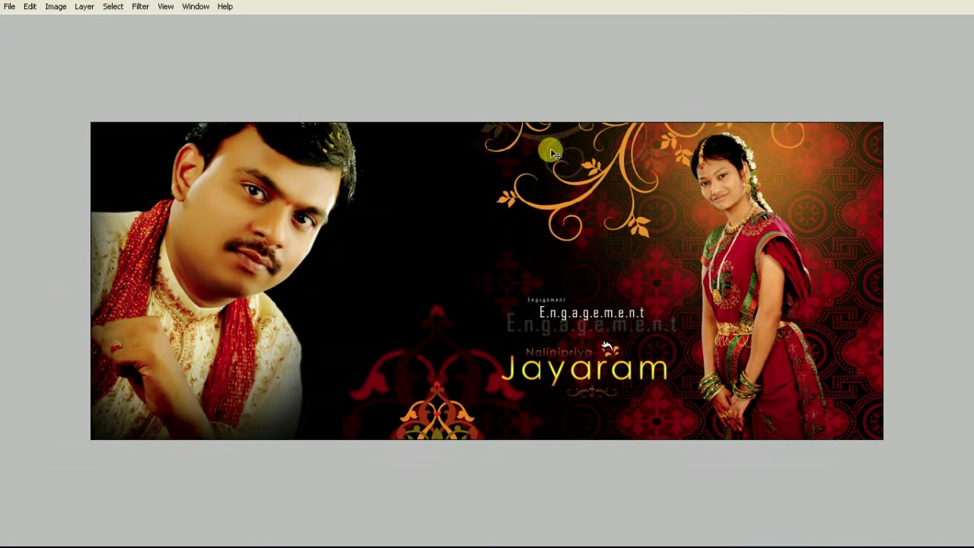
Step: Check that the blank Untitled-1 spread is 34 × 11 inches at 150 ppi
key("f")
key("f")
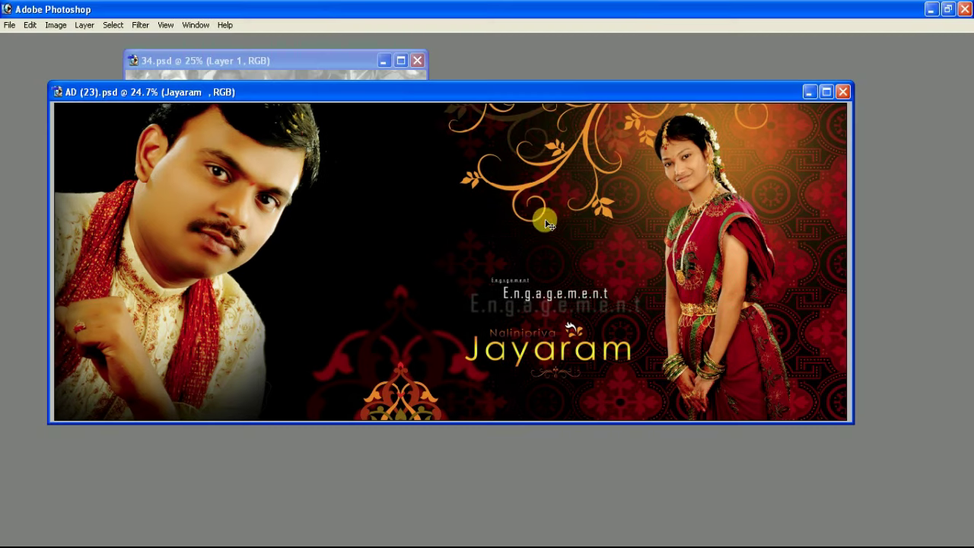
key("ctrl+minus")
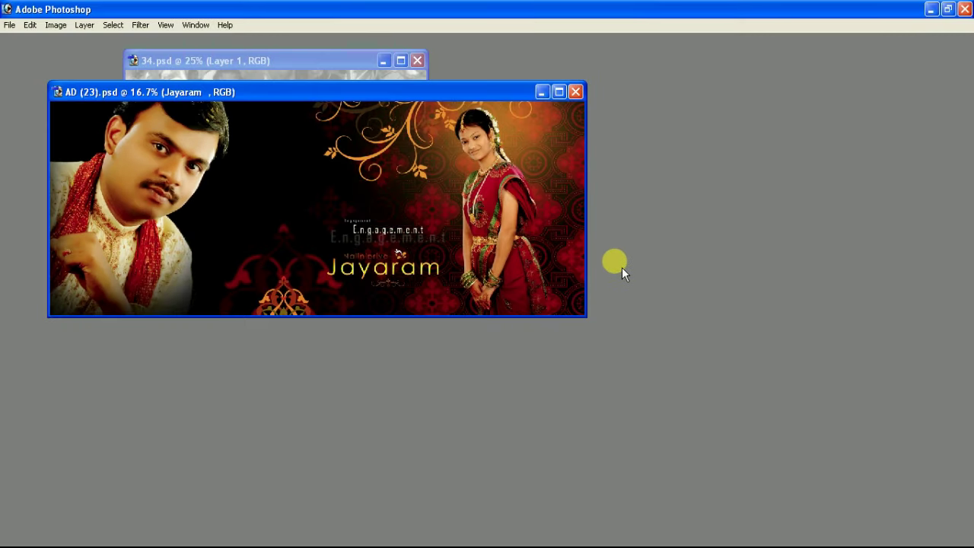
key("ctrl+Tab")
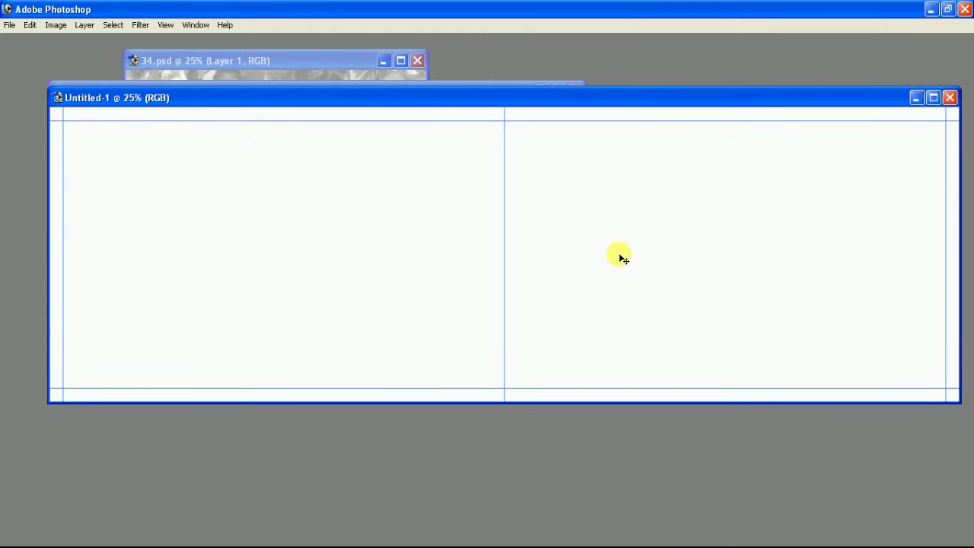
key("alt+i")
key("i")
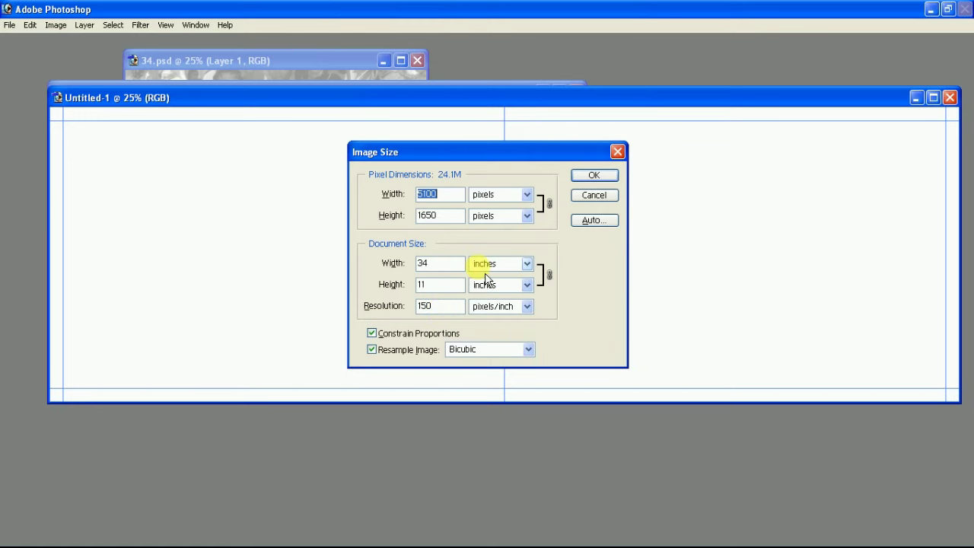
left_click(593, 175)
Step: Bring the AD (23).psd template forward with its layers listed
left_click_drag(537, 99, 518, 246)
left_click(509, 173)
key("F7")
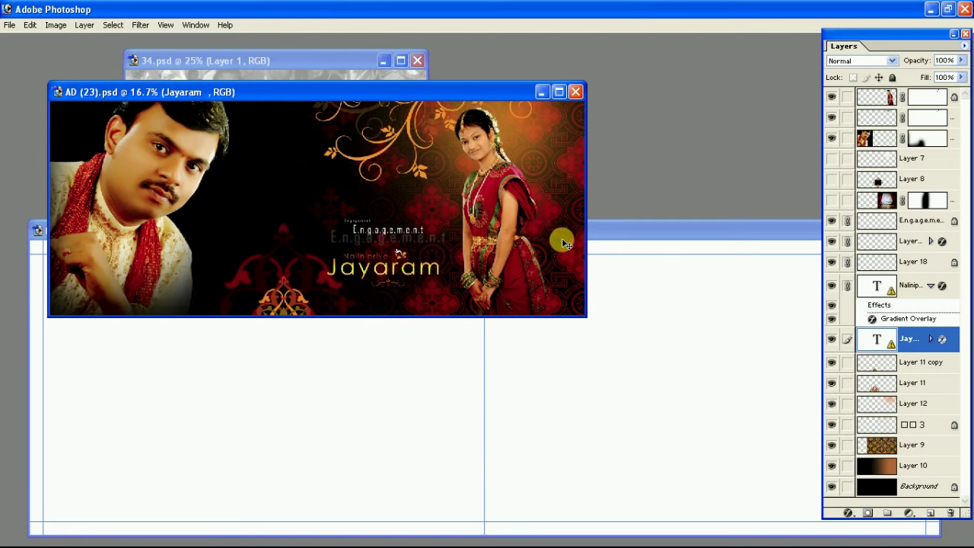
Step: Delete the curtain backdrop, Layer 7 and another unused layer from the template
left_click(879, 203)
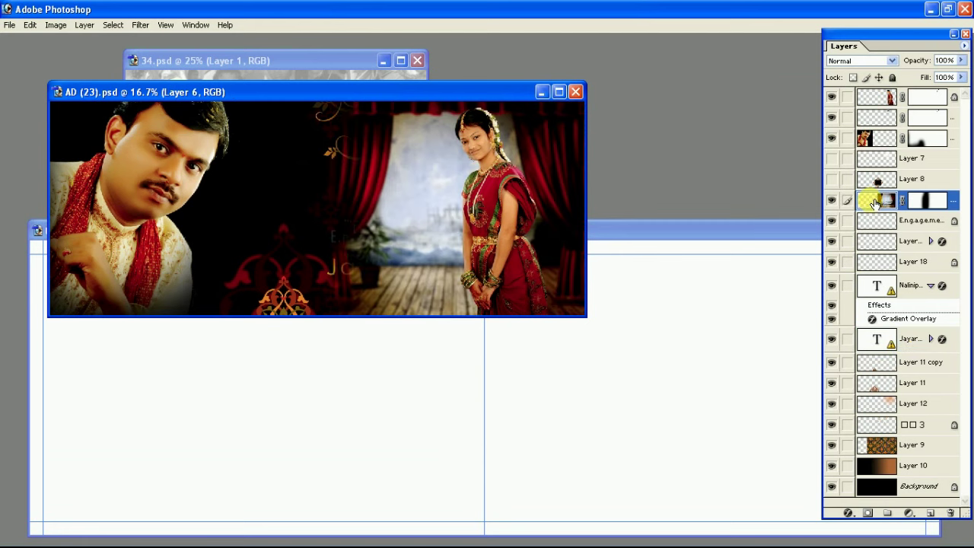
key("alt+l")
key("l")
key("l")
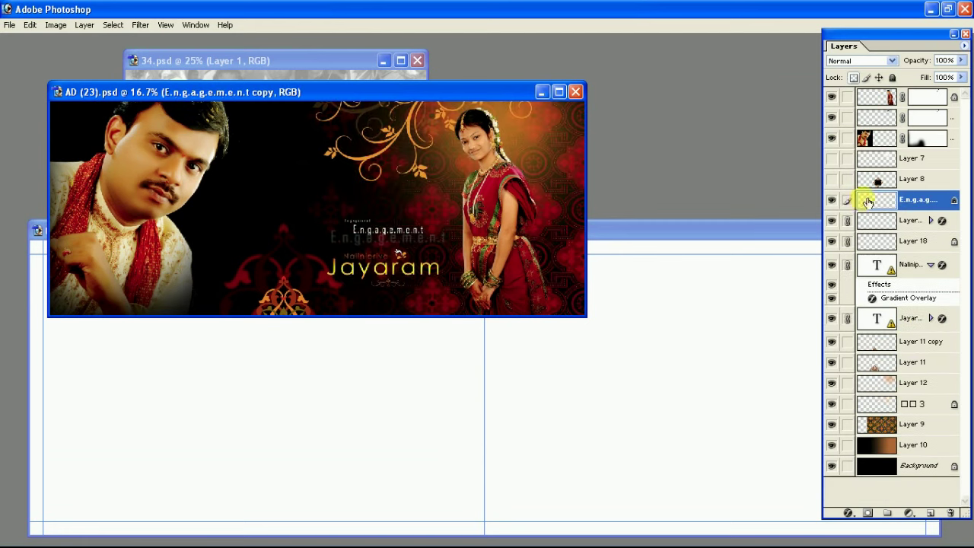
left_click(875, 178)
key("alt+l")
key("l")
key("l")
left_click(872, 159)
key("alt+l")
key("l")
key("l")
Step: Delete the groom, bride and Multiply layers, then link all remaining layers
left_click(857, 139)
key("Delete")
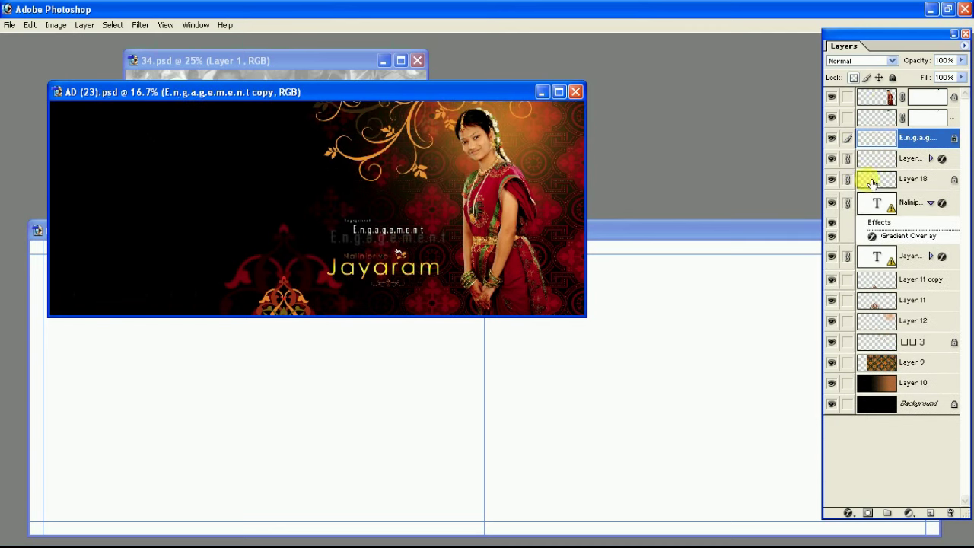
left_click(879, 99)
key("Delete")
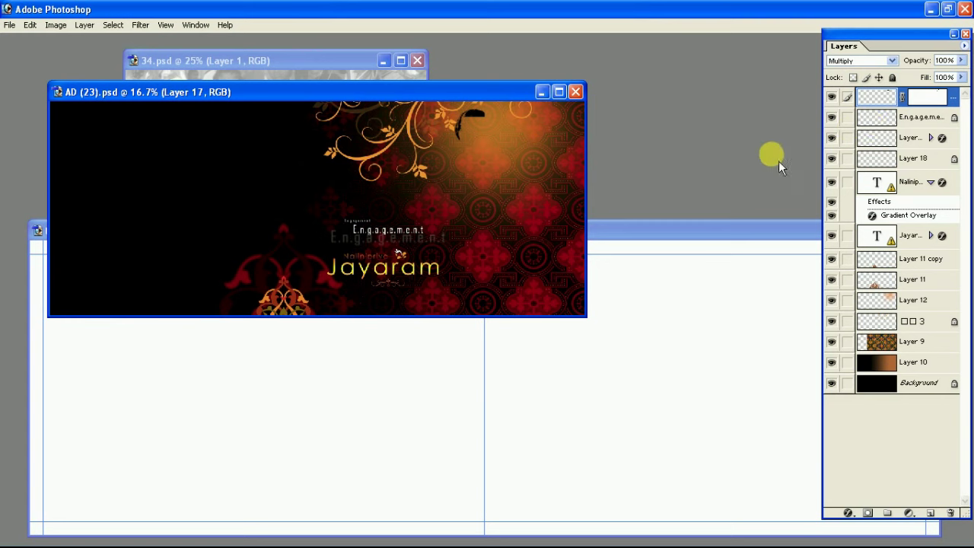
key("Delete")
left_click(930, 160)
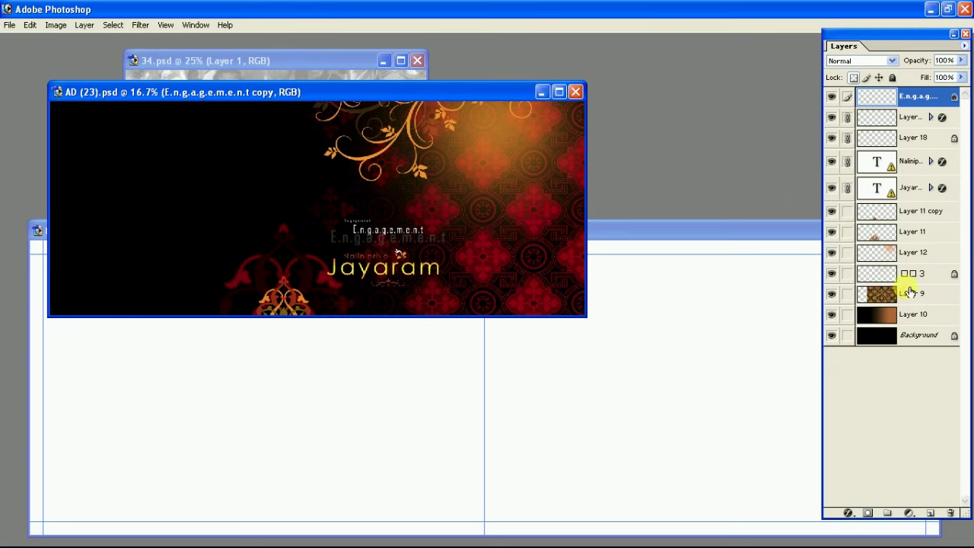
left_click_drag(855, 228, 848, 396)
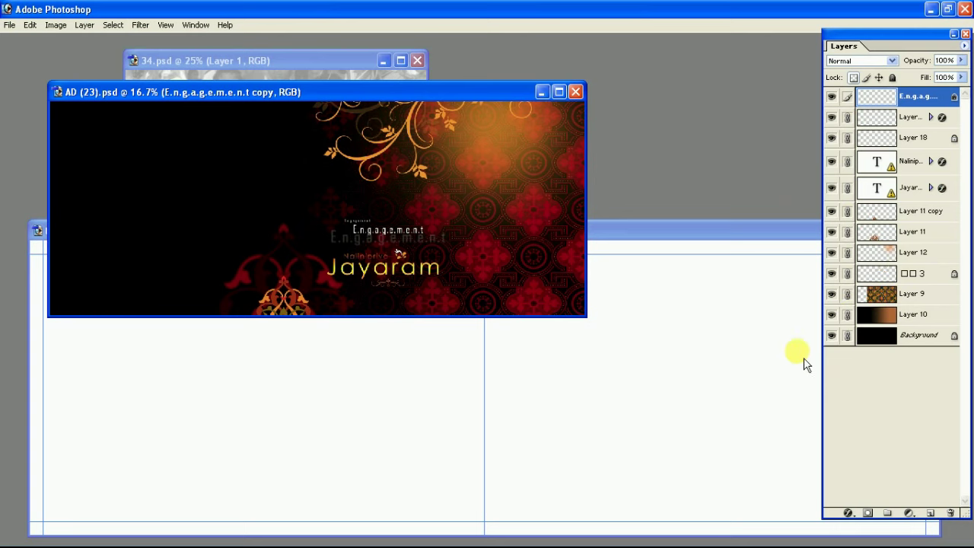
Step: View the template full screen with the Tools palette, trying then cancelling a crop
key("f")
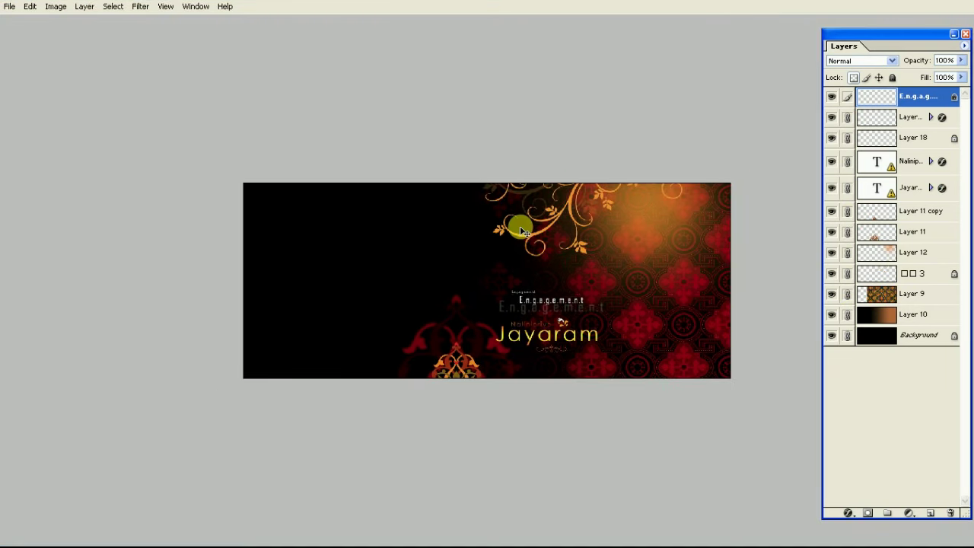
key("alt+w")
key("t")
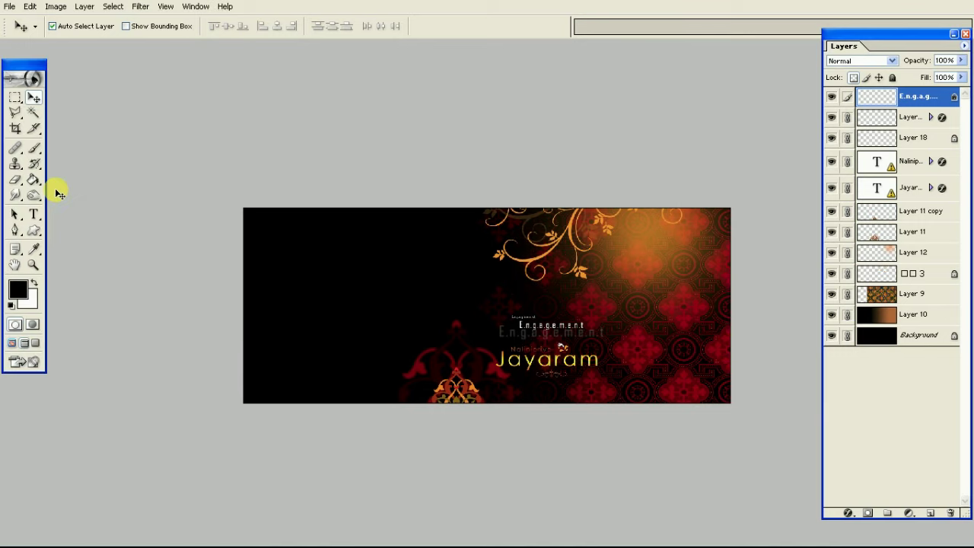
left_click(22, 132)
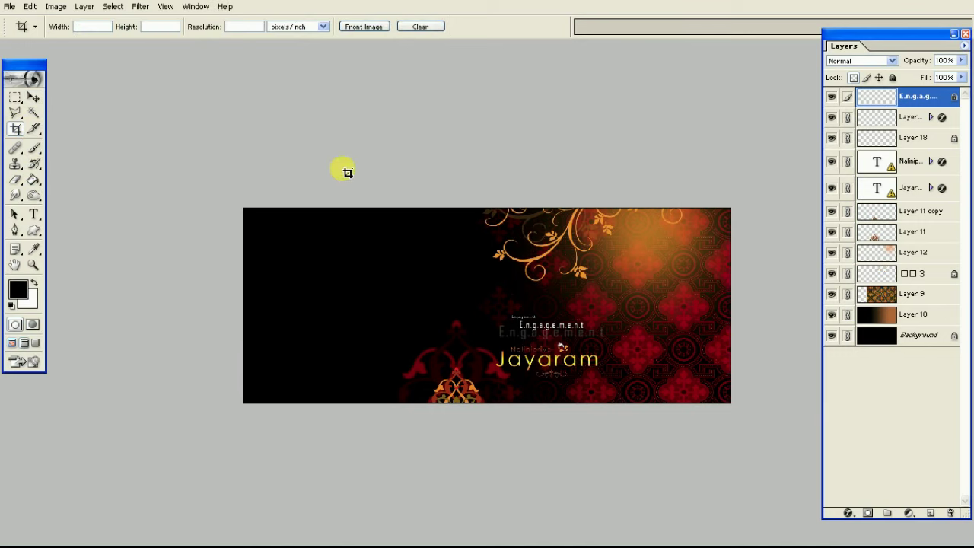
left_click_drag(217, 176, 866, 528)
key("Escape")
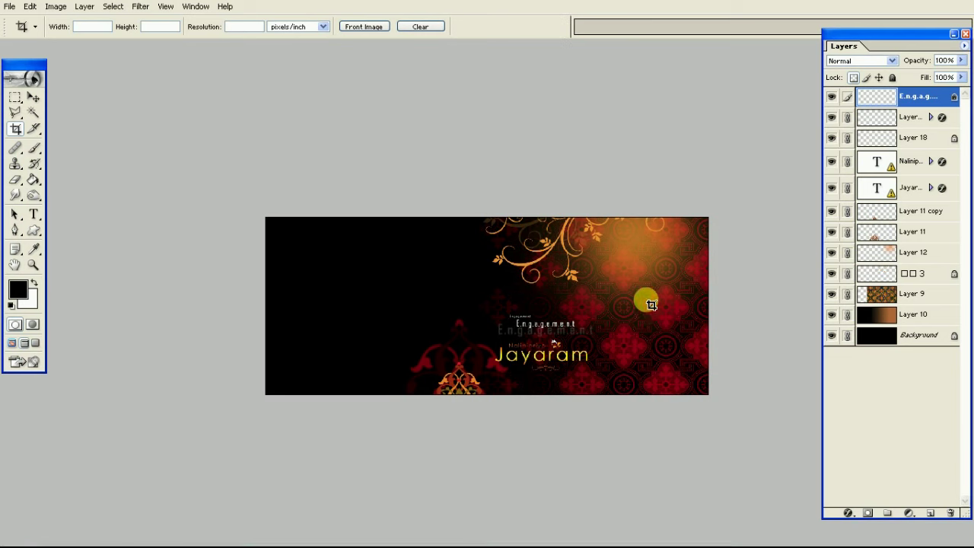
Step: Drag the linked template layers into the blank Untitled-1 spread with the Move tool
key("f")
key("ctrl+plus")
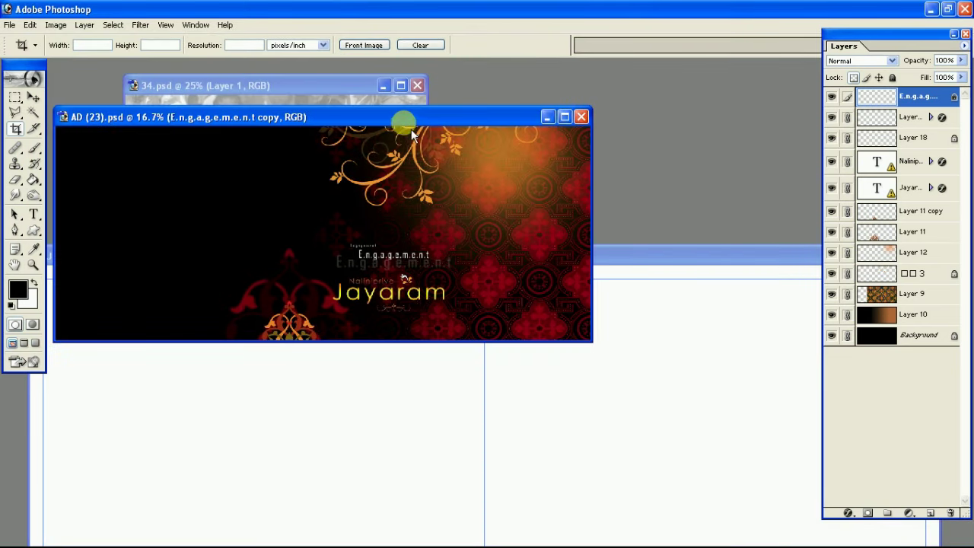
key("ctrl+minus")
left_click_drag(366, 114, 546, 108)
key("v")
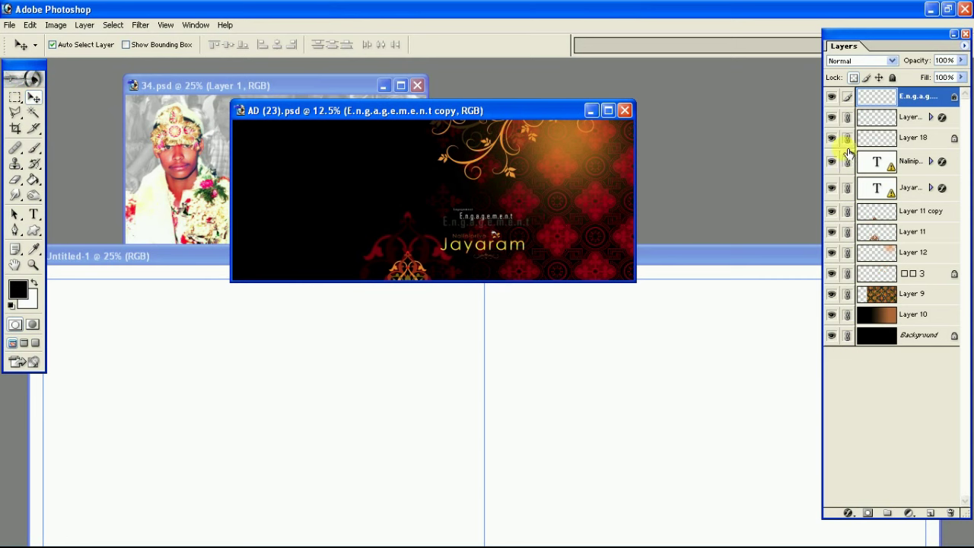
left_click_drag(556, 232, 631, 365)
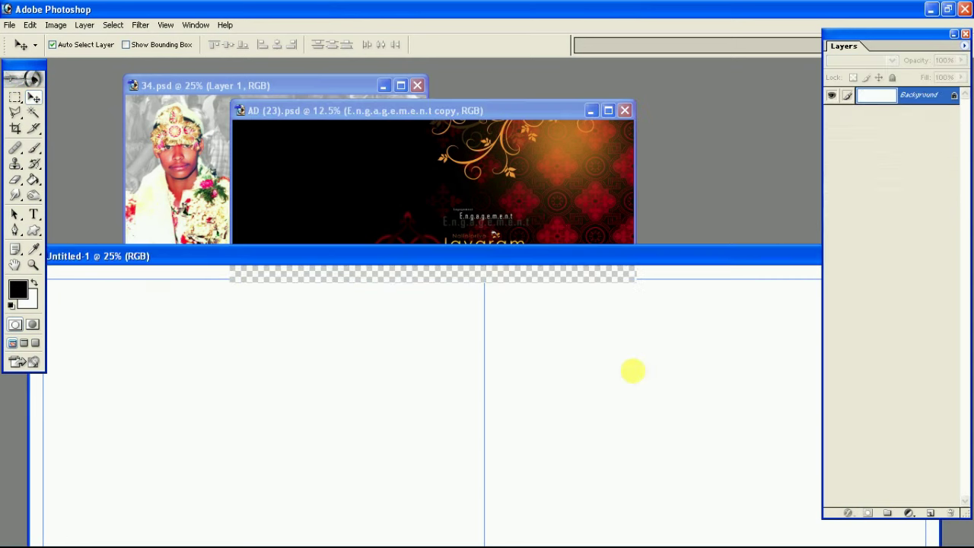
Step: Position the artwork on the spread and scale it to 94.5% to span its height
key("f")
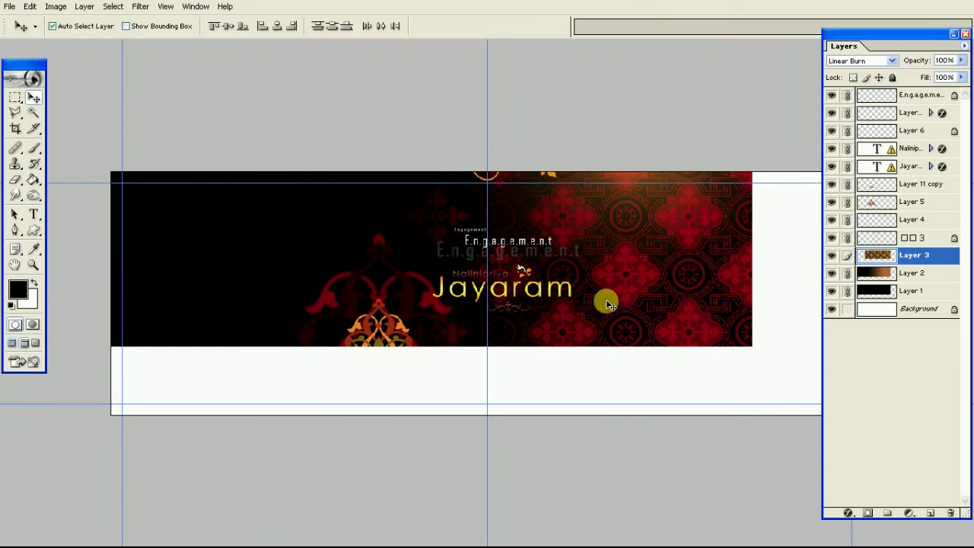
key("shift+Tab")
left_click_drag(624, 267, 730, 346)
key("ctrl+t")
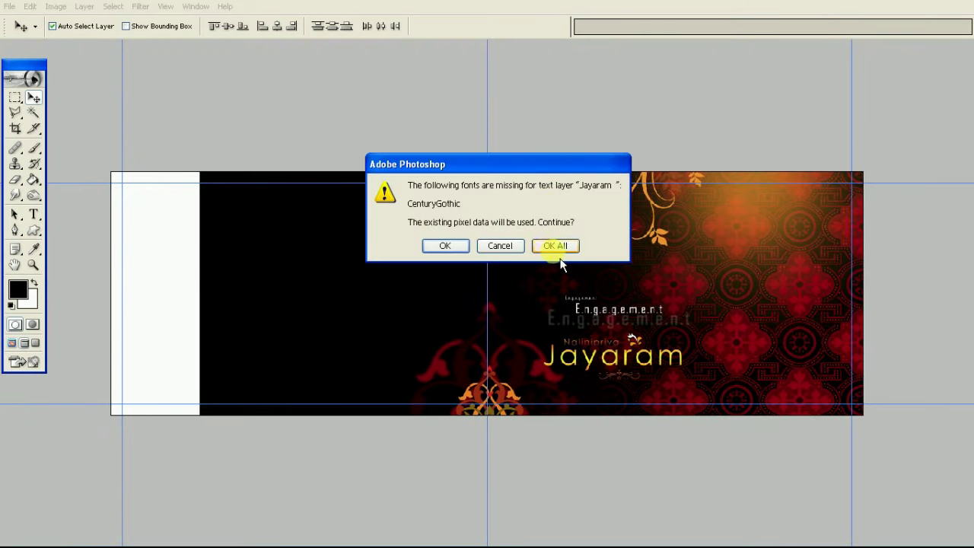
left_click(561, 246)
mouse_move(199, 150)
left_mouse_down()
mouse_move(251, 171)
mouse_move(238, 165)
left_mouse_up()
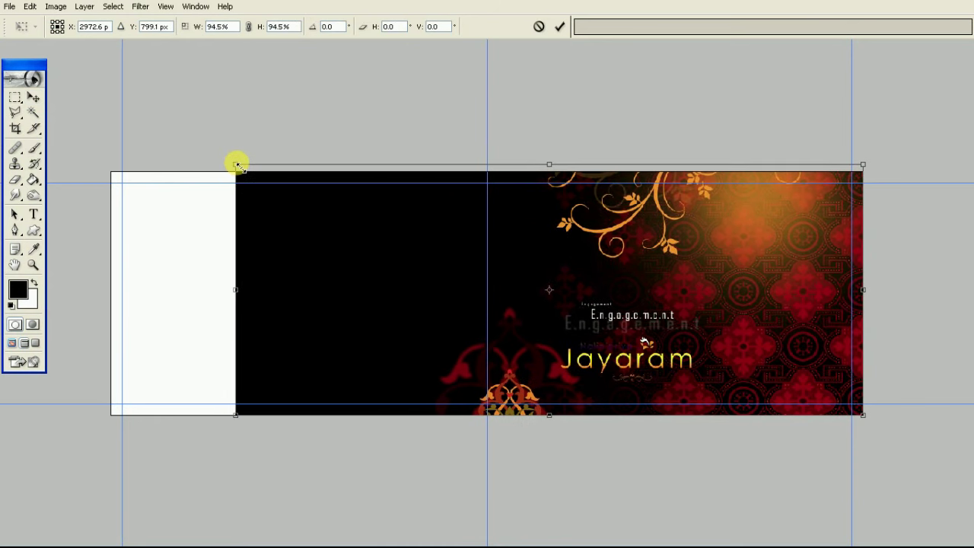
key("ctrl+0")
key("Return")
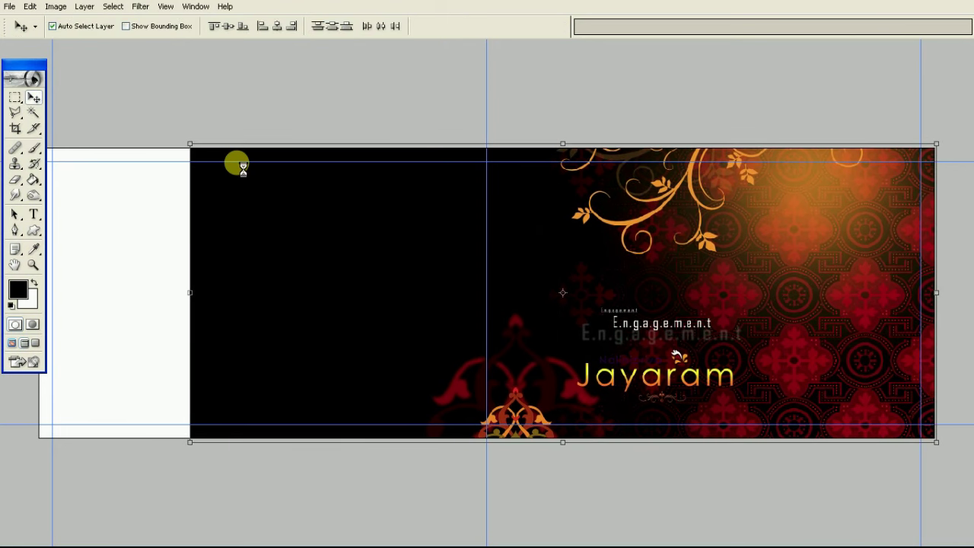
Step: Unlink all the copied artwork layers
key("F7")
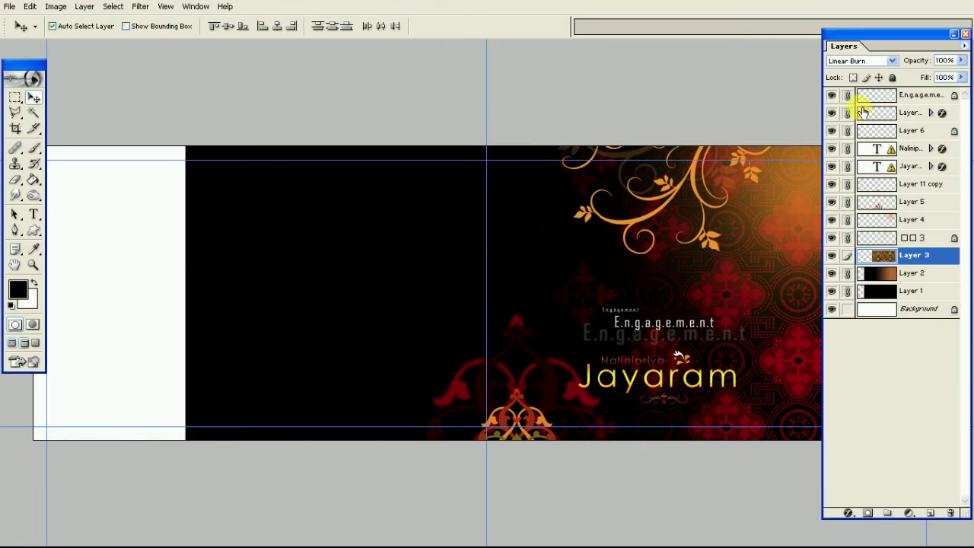
left_click_drag(859, 110, 847, 312)
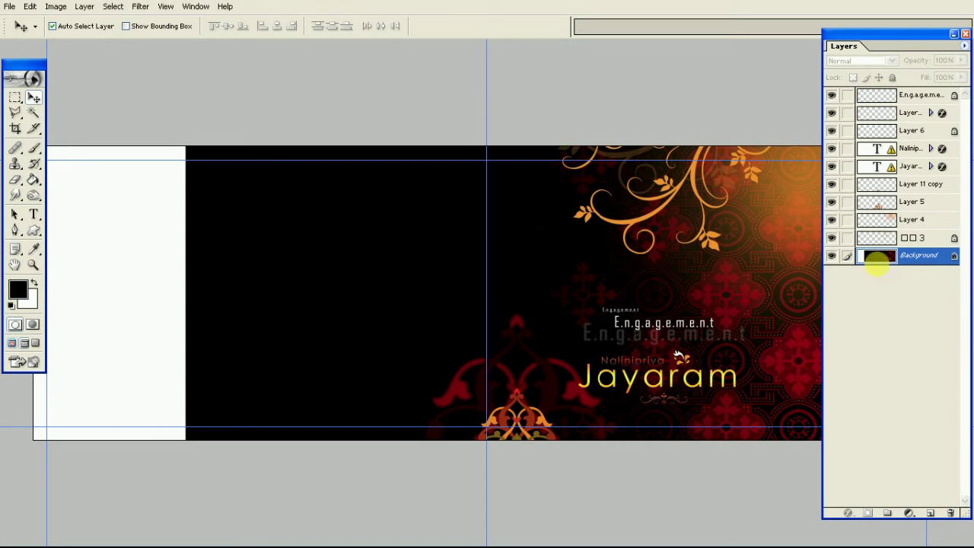
key("Tab")
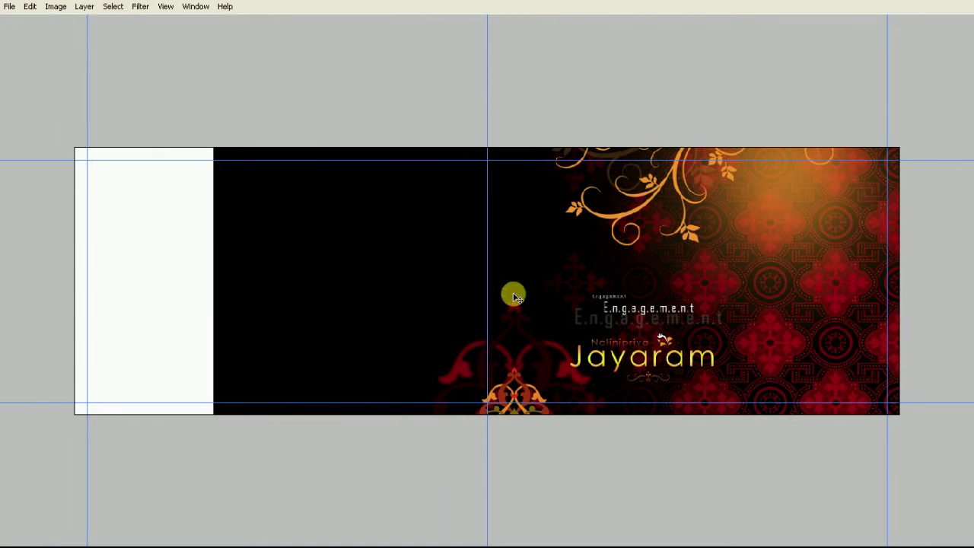
Step: Draw a polygonal selection around the right-side red and gold artwork
key("Tab")
left_click(15, 113)
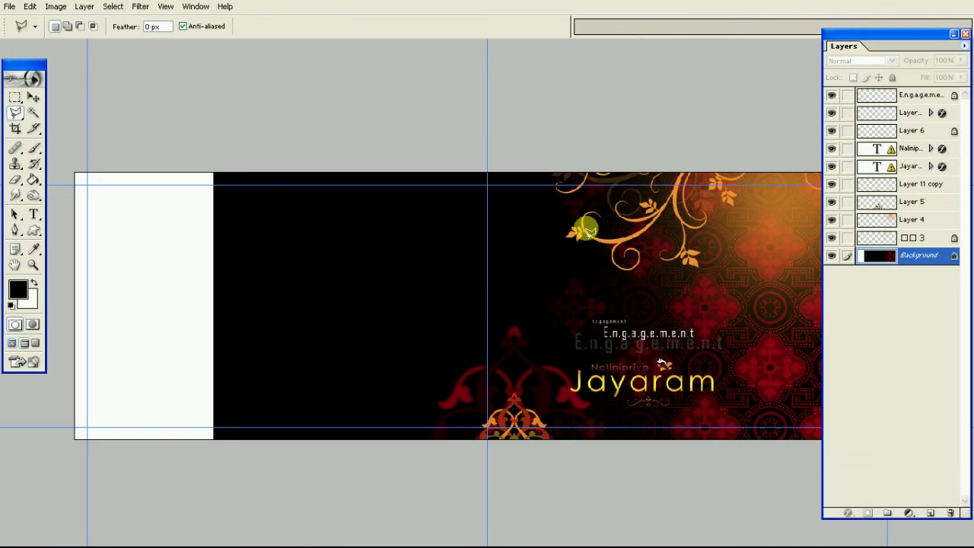
key("shift+Tab")
left_click(837, 116)
left_click(694, 152)
left_click(588, 291)
left_click(628, 457)
left_click(718, 517)
left_click(951, 478)
double_click(950, 114)
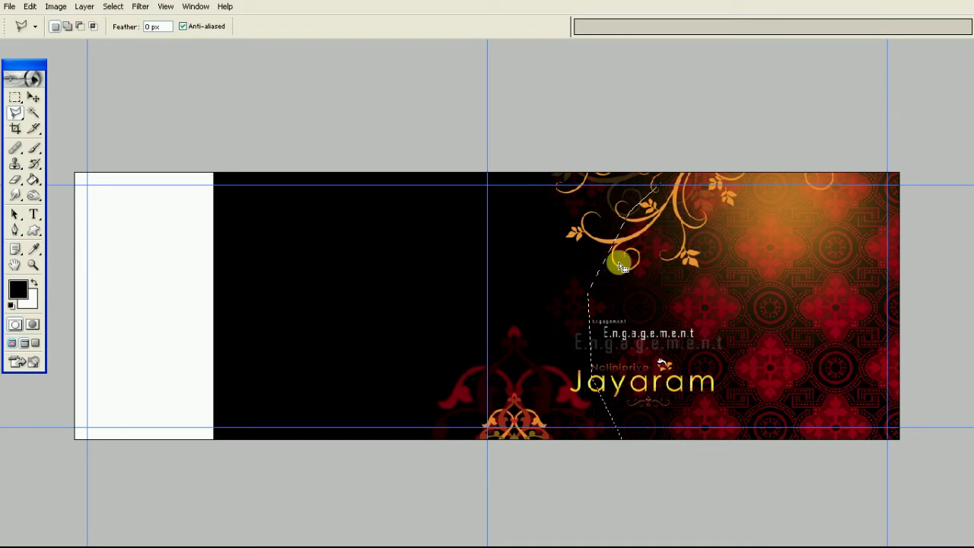
Step: Feather the selection by 12 px
right_click(619, 263)
left_click(647, 295)
type("12")
left_click(546, 264)
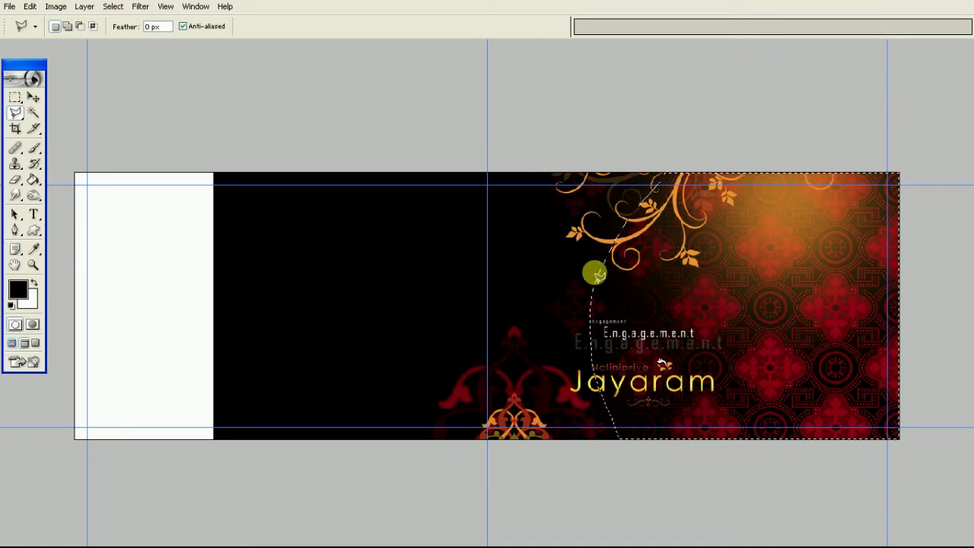
Step: Copy the feathered area to a new layer and flip it horizontally
key("F7")
key("v")
key("ctrl+j")
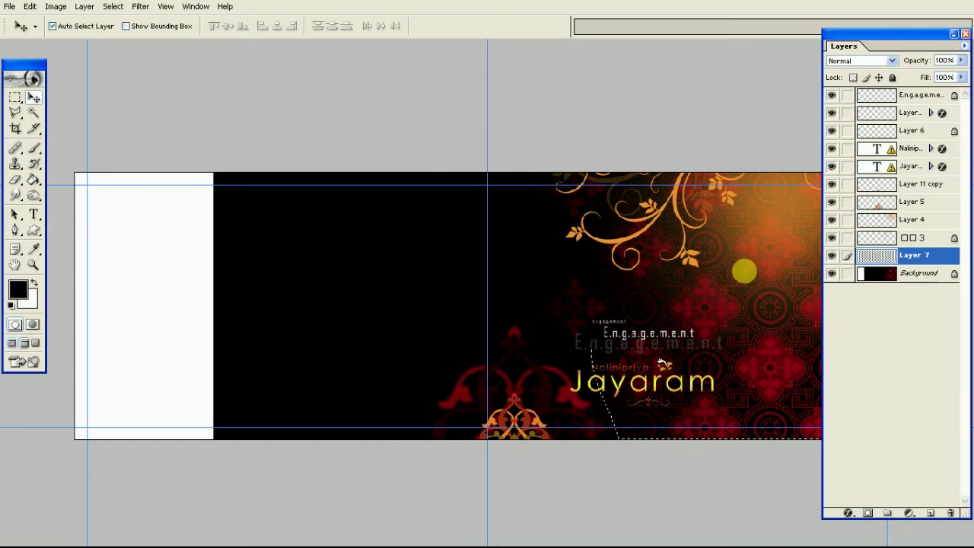
key("F7")
key("ctrl+t")
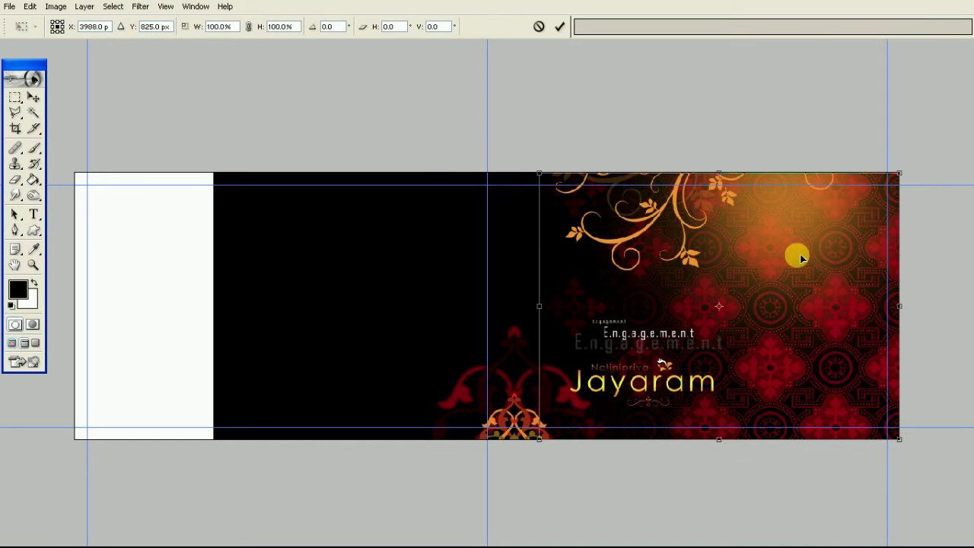
right_click(799, 257)
left_click(844, 394)
Step: Move the mirrored pattern to the spread's left half and enlarge it
left_click_drag(805, 309, 280, 306)
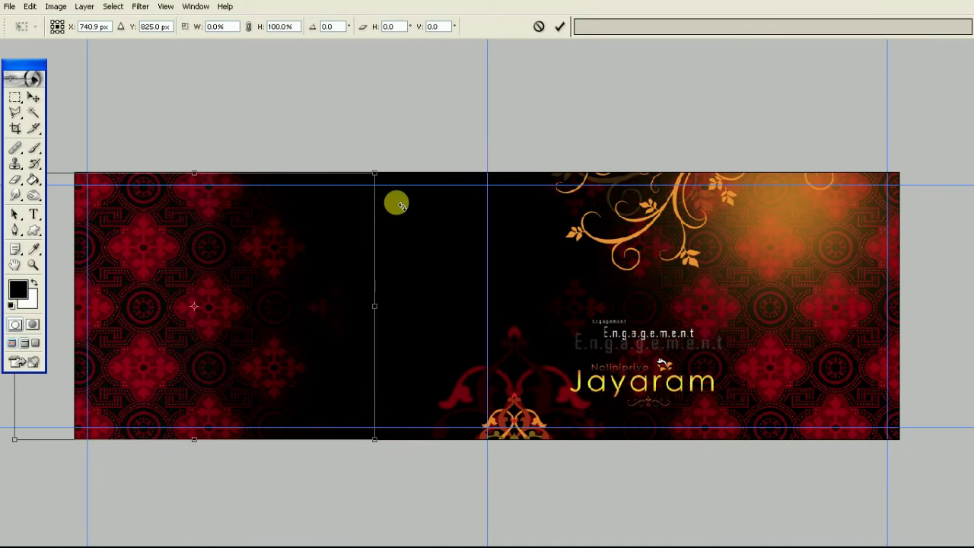
left_click_drag(375, 174, 426, 130)
mouse_move(347, 243)
left_mouse_down()
mouse_move(297, 233)
mouse_move(293, 243)
mouse_move(278, 241)
mouse_move(292, 241)
left_mouse_up()
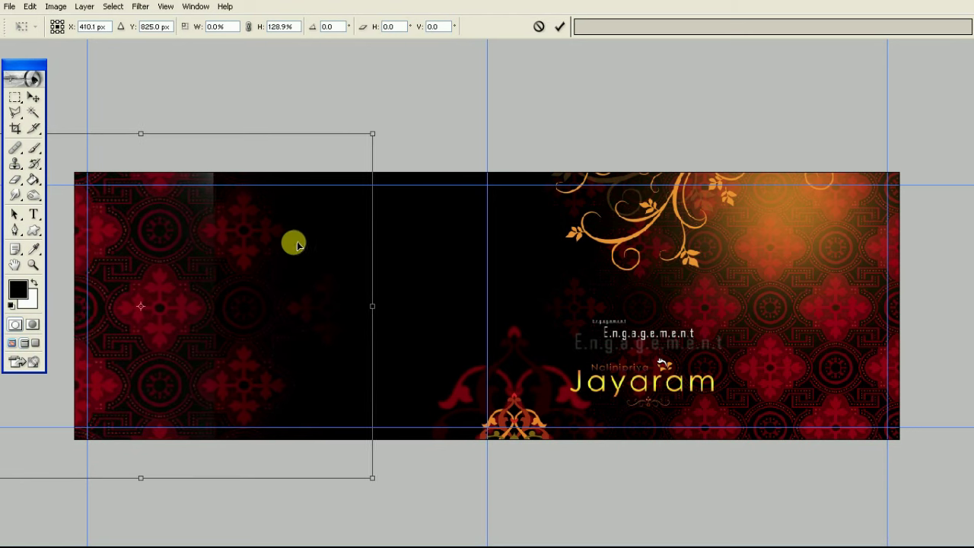
left_click_drag(371, 132, 378, 135)
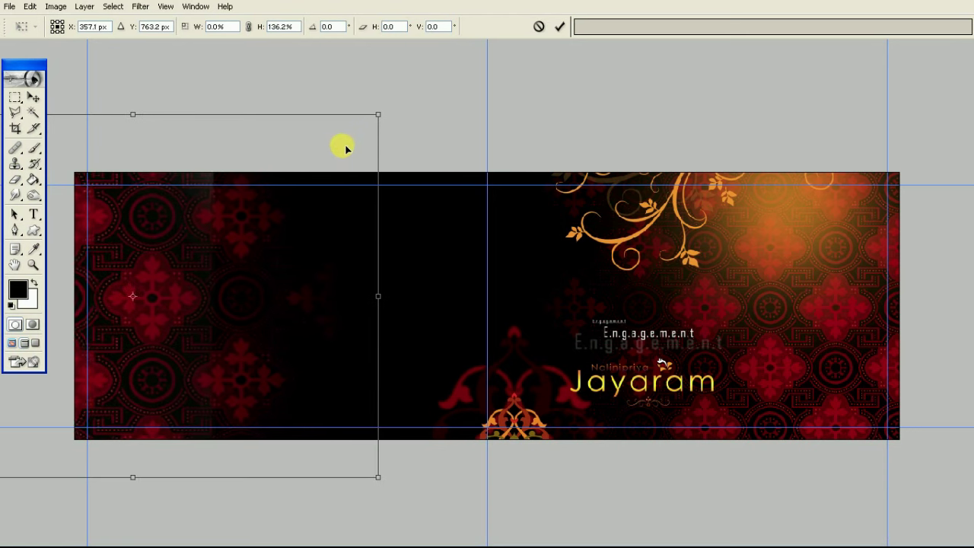
key("Return")
Step: Make the Background layer active and zoom out
key("F7")
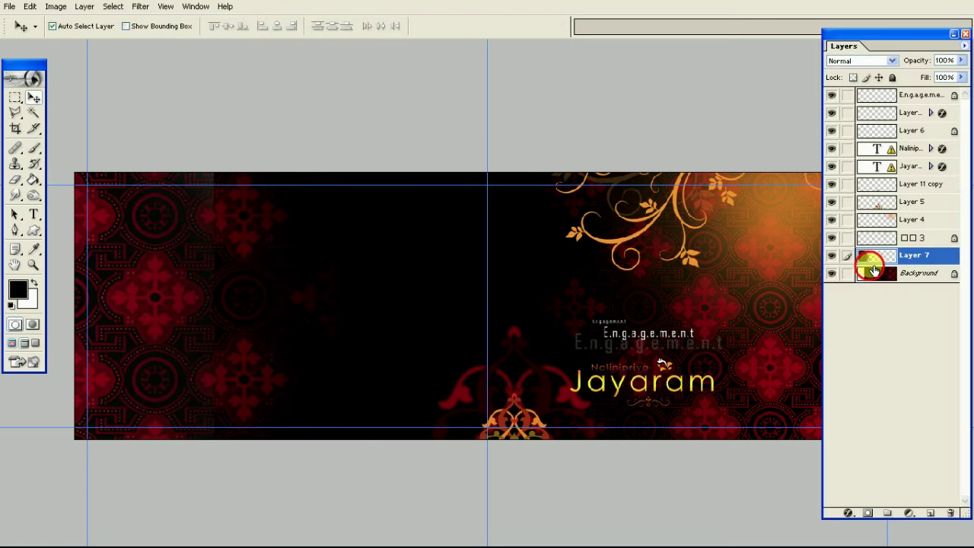
left_click(874, 272)
key("ctrl+minus")
Step: Draw a polygonal selection over the left-centre of the spread
key("l")
left_click(83, 217)
left_click(170, 126)
left_click(347, 124)
left_click(434, 200)
left_click(444, 322)
double_click(384, 453)
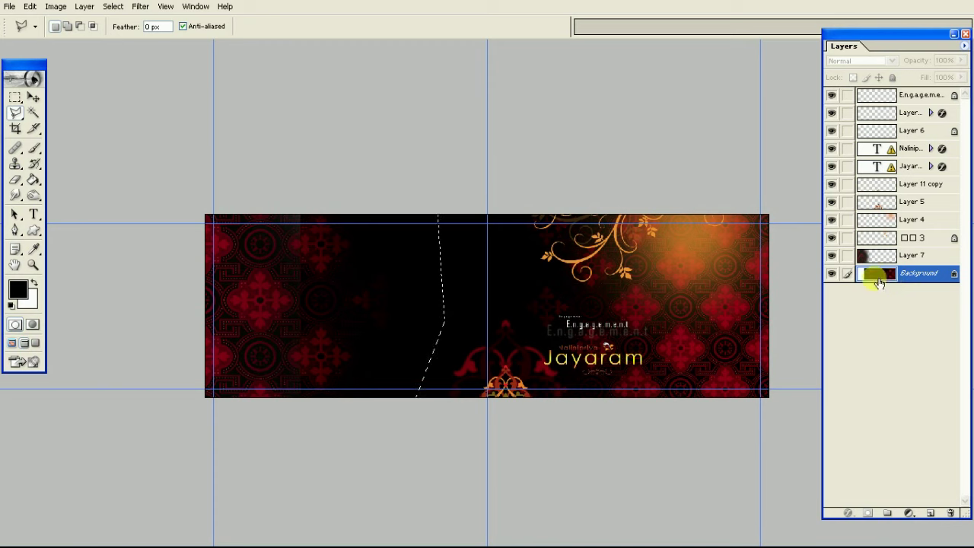
Step: Sample a dark grey foreground colour and clear the selection
left_click(18, 289)
left_click(576, 428)
key("Escape")
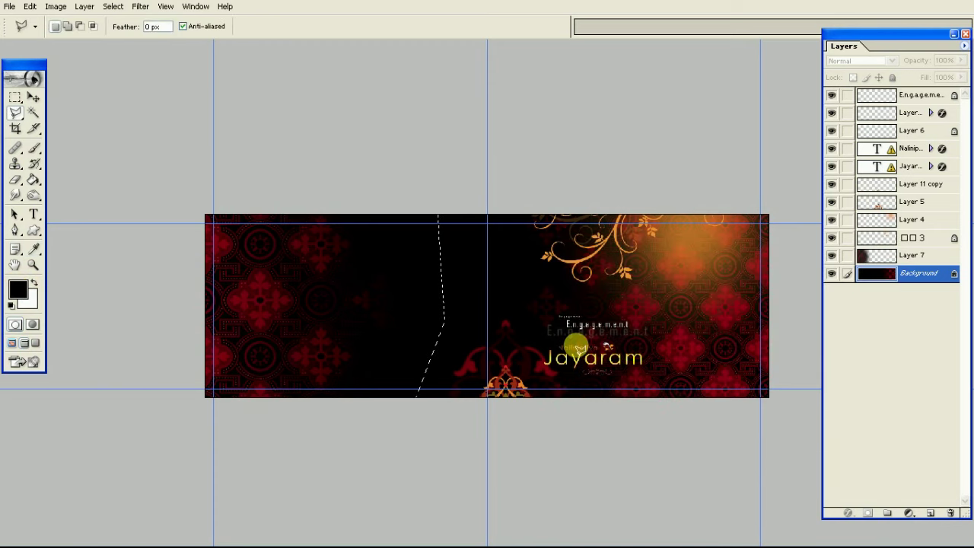
key("ctrl+d")
Step: Set Layer 7's opacity to 50% and merge it down into the Background
key("v")
left_click(832, 255)
left_click(832, 255)
left_click(867, 255)
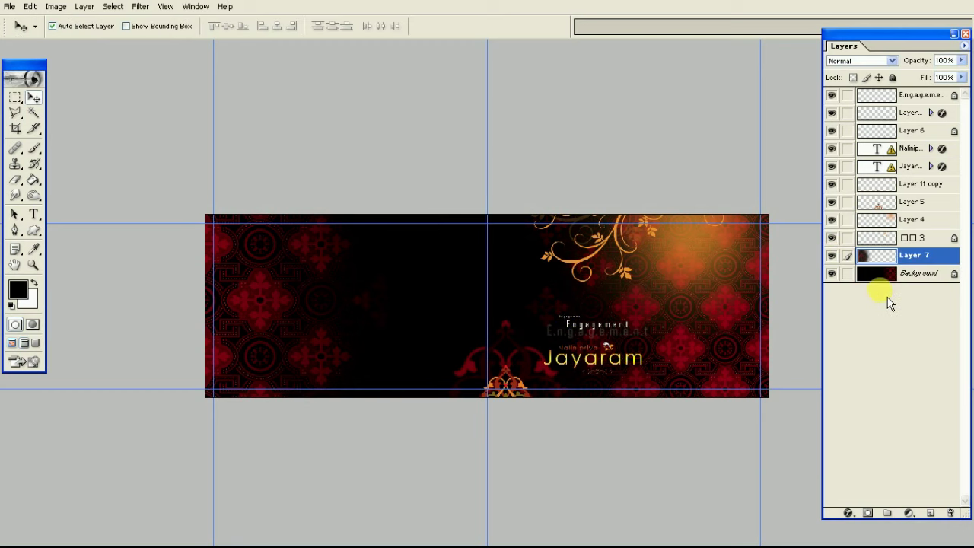
left_click(961, 60)
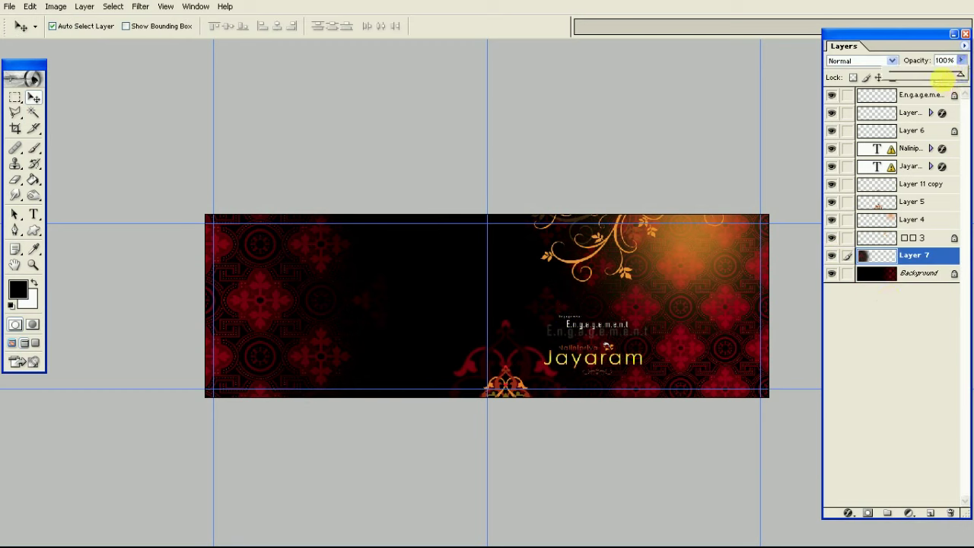
left_click_drag(944, 85, 940, 85)
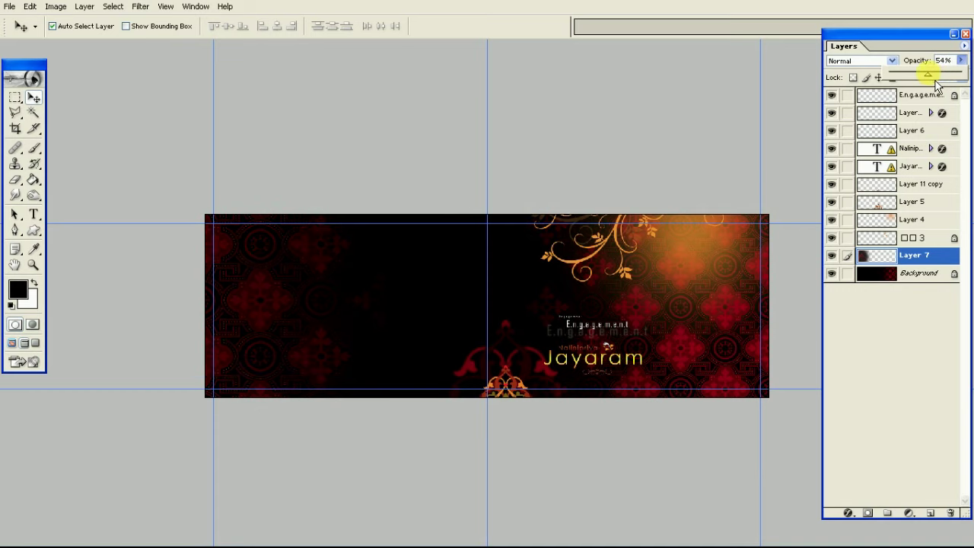
left_click(845, 281)
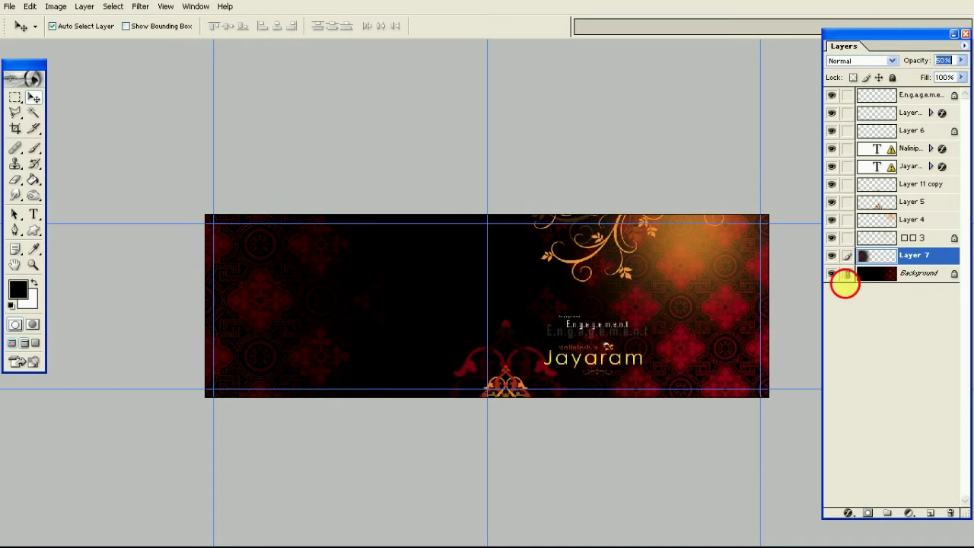
key("ctrl+e")
key("ctrl+plus")
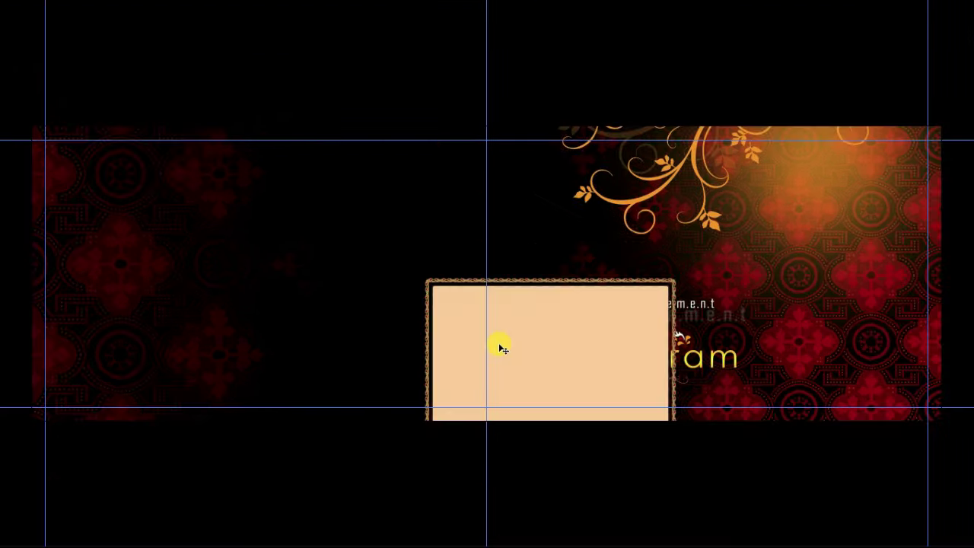
Step: Move the beige framed photo box left and up on the spread
key("f")
key("f")
key("super")
key("Escape")
mouse_move(599, 343)
left_mouse_down()
mouse_move(418, 258)
mouse_move(385, 256)
left_mouse_up()
key("Tab")
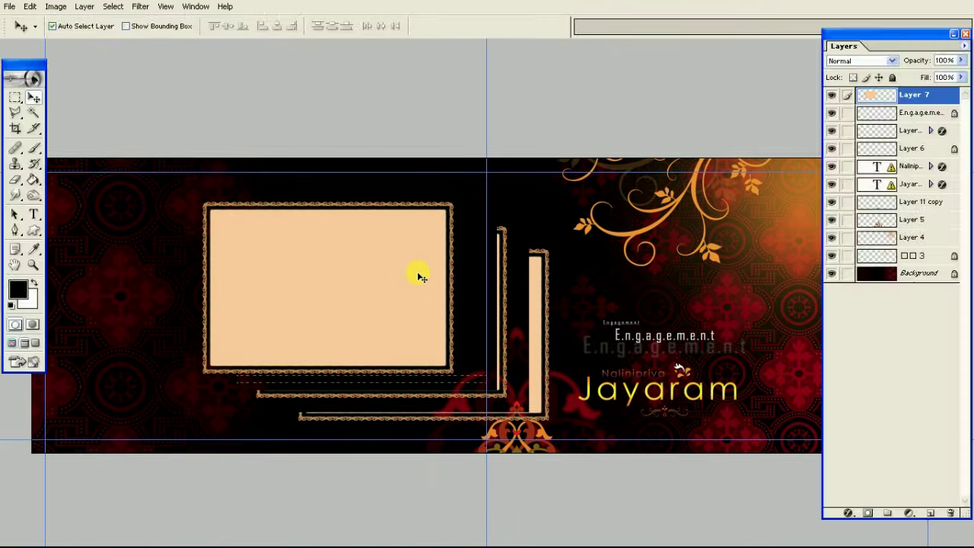
key("Tab")
key("ctrl+plus")
scroll(433, 267, "left", 3)
left_click_drag(467, 309, 424, 312)
Step: Rotate the frame 90° clockwise into portrait and adjust its size and position
key("ctrl+t")
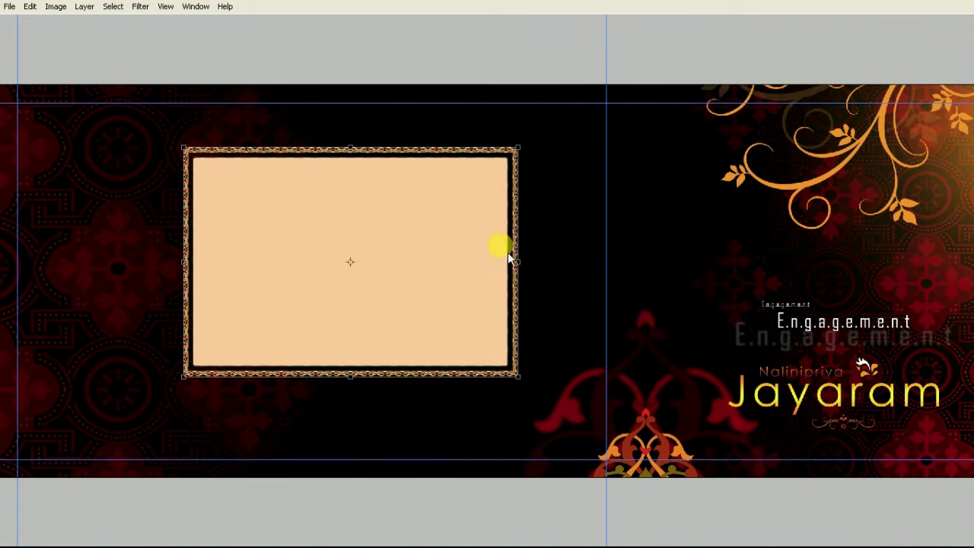
right_click(436, 248)
left_click(499, 365)
left_click_drag(482, 289, 492, 294)
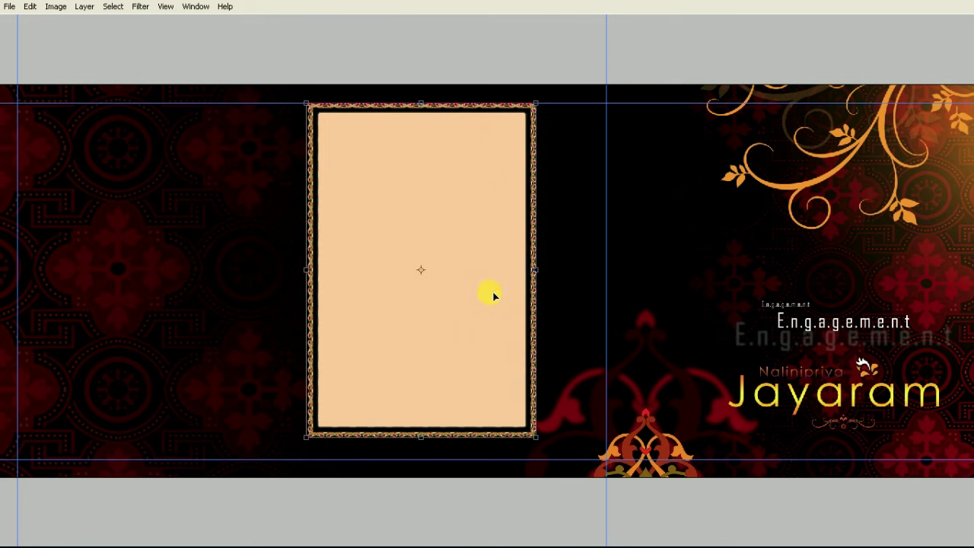
left_click_drag(522, 178, 578, 213)
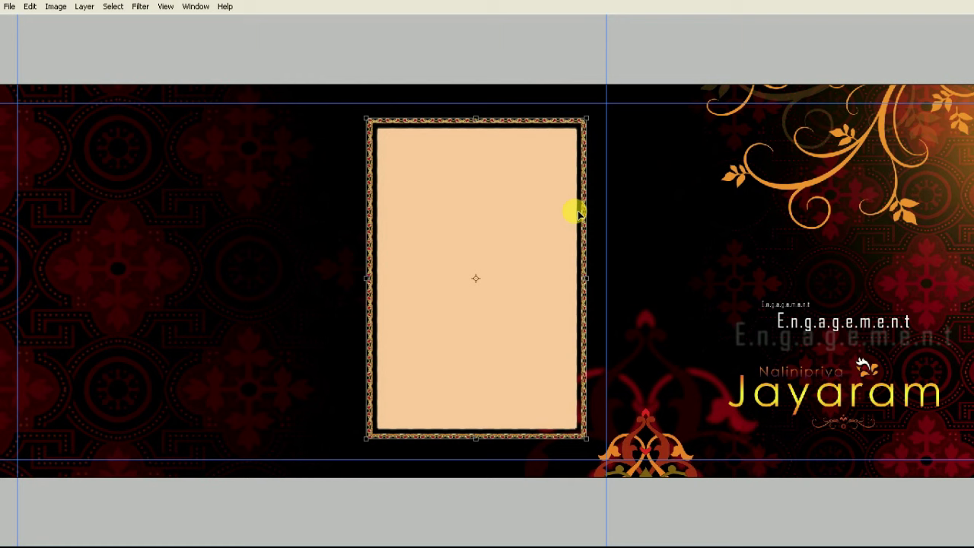
left_click_drag(578, 213, 581, 213)
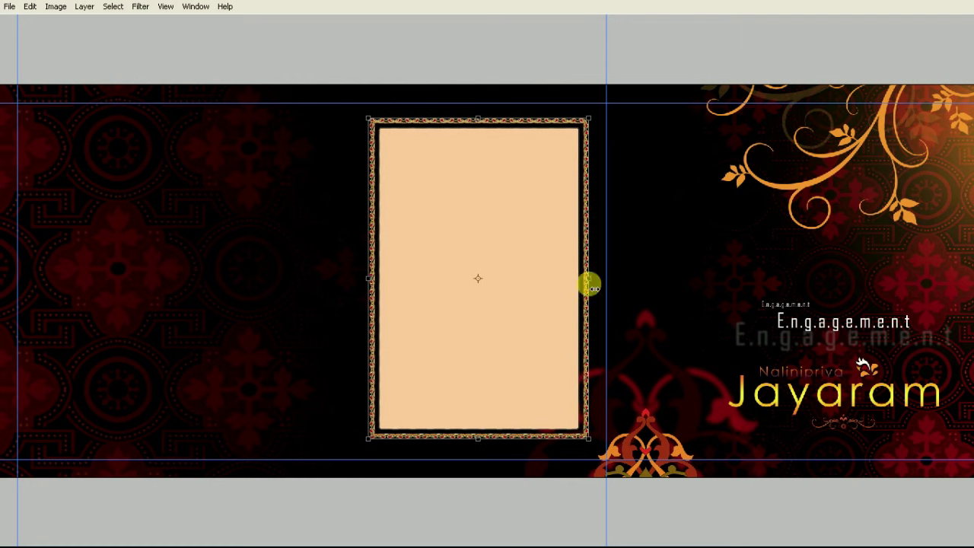
left_click_drag(591, 286, 595, 286)
left_click_drag(489, 121, 494, 125)
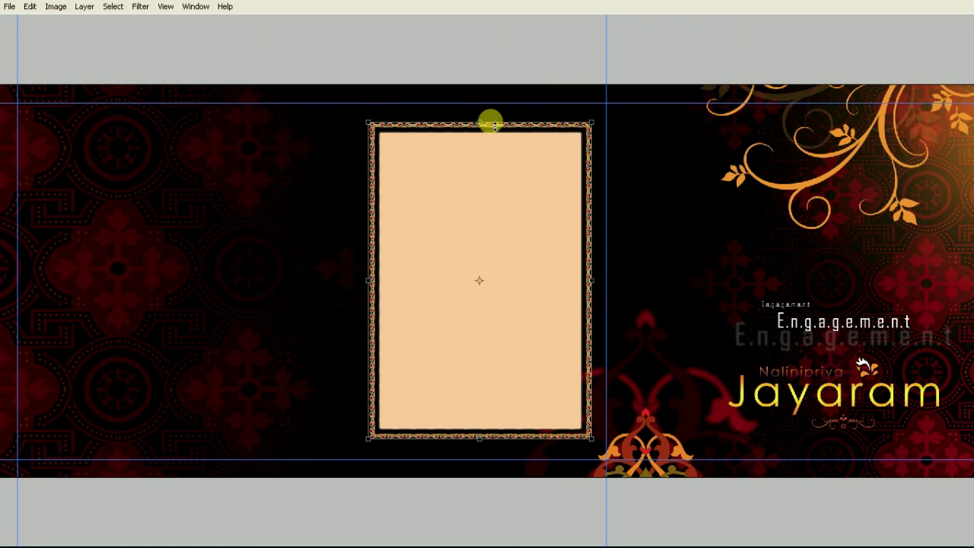
key("Return")
Step: Duplicate the frame beside the original and nudge both frames left
mouse_move(512, 282)
left_mouse_down()
mouse_move(224, 278)
mouse_move(272, 280)
mouse_move(255, 289)
left_mouse_up()
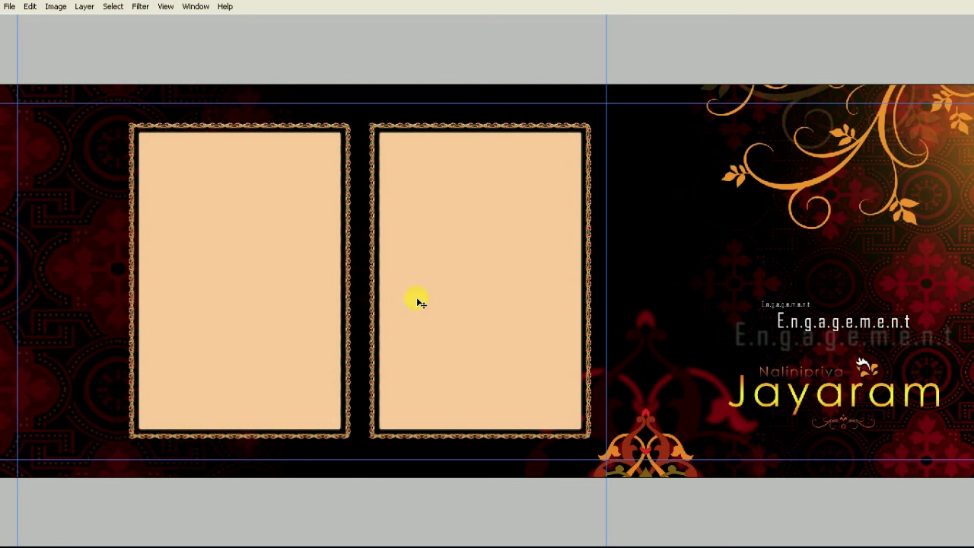
key("shift+Left")
key("shift+Left")
key("shift+Left")
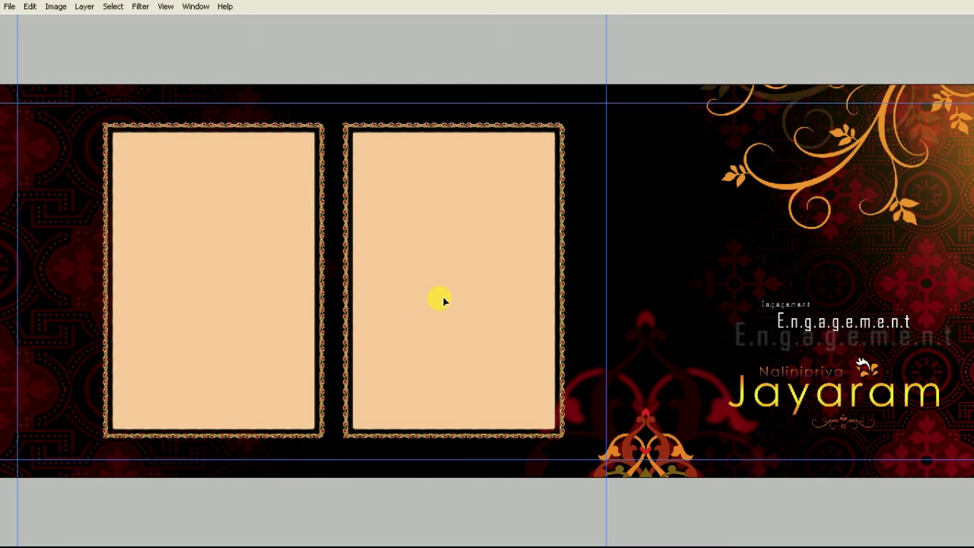
key("Left")
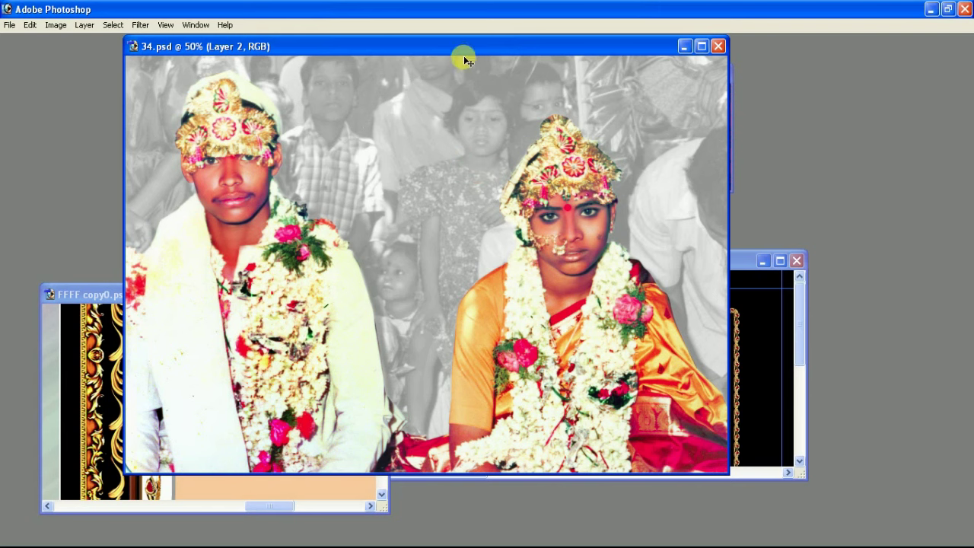
Step: Duplicate 34.psd as a new '34 copy' document
right_click(459, 47)
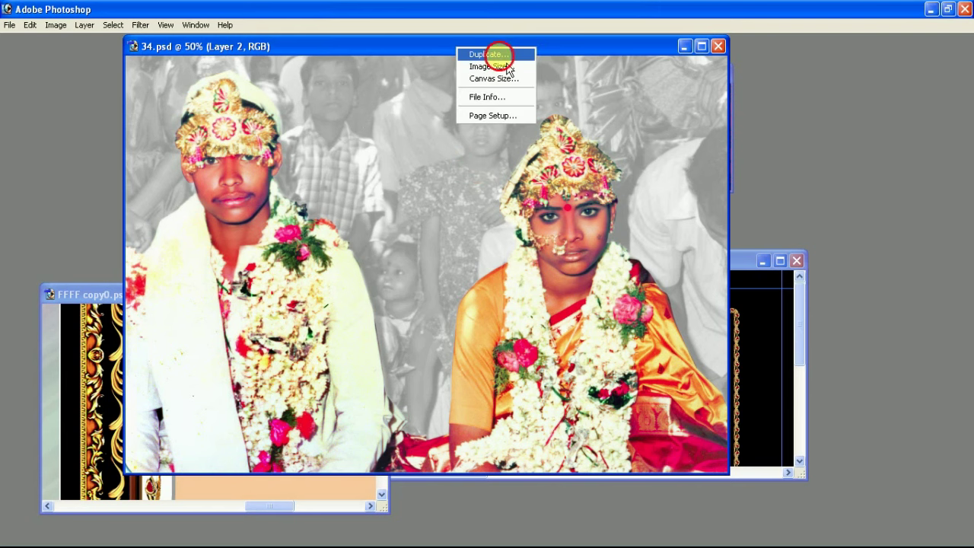
left_click(498, 54)
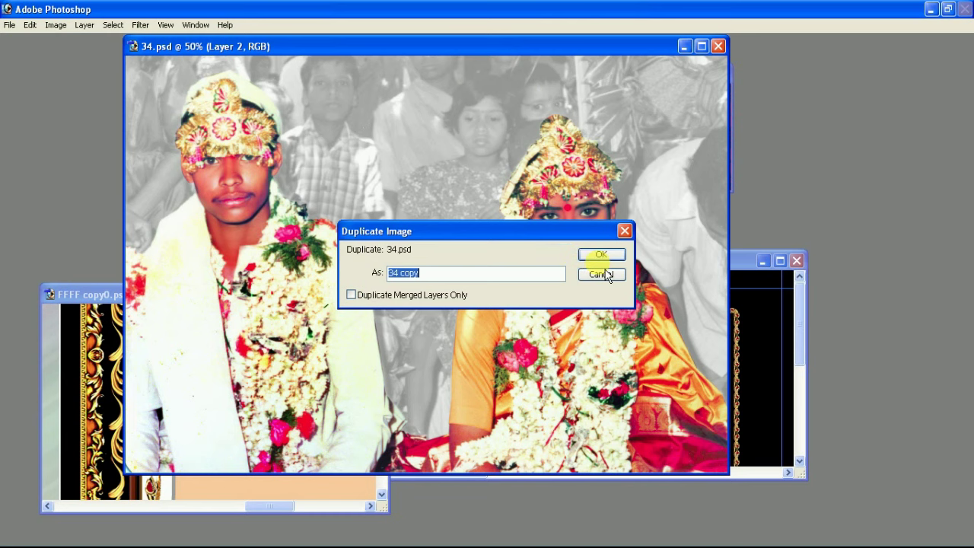
left_click(596, 255)
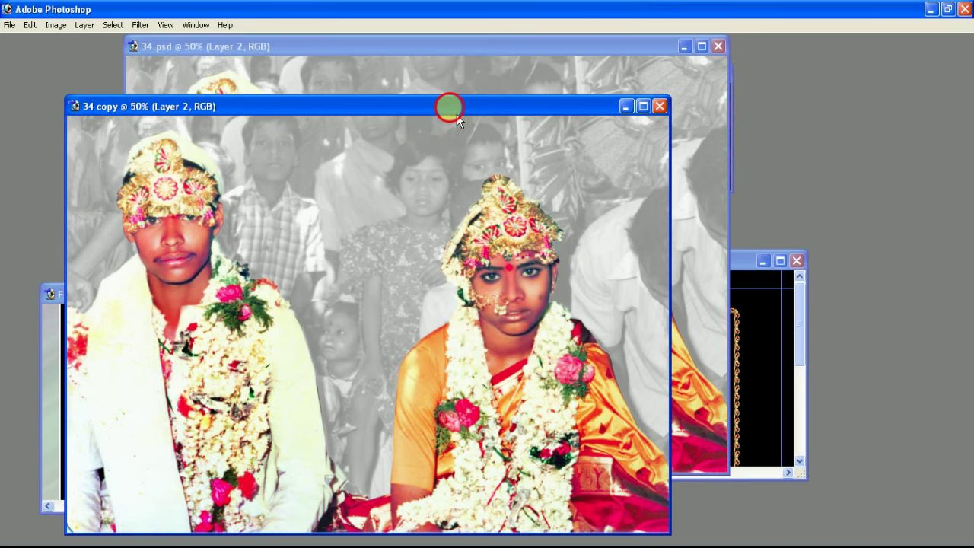
key("f")
key("Tab")
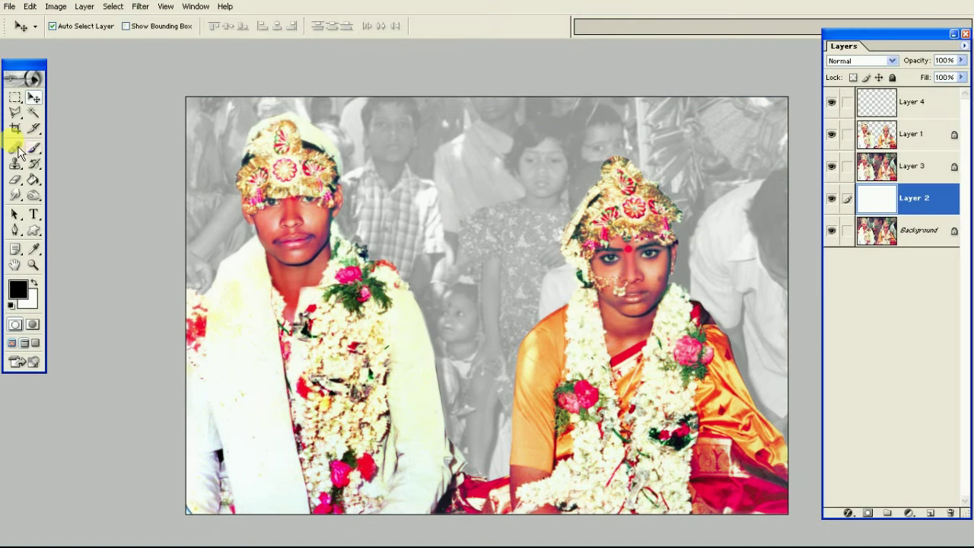
Step: Crop the copy to its left half, showing only the groom
left_click(17, 131)
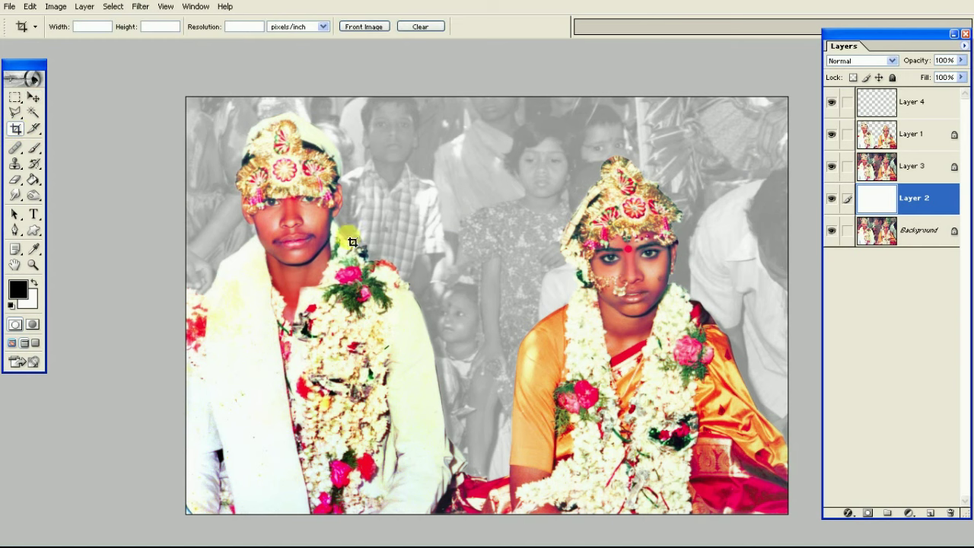
key("ctrl+minus")
mouse_move(222, 491)
left_mouse_down()
mouse_move(460, 160)
mouse_move(469, 133)
left_mouse_up()
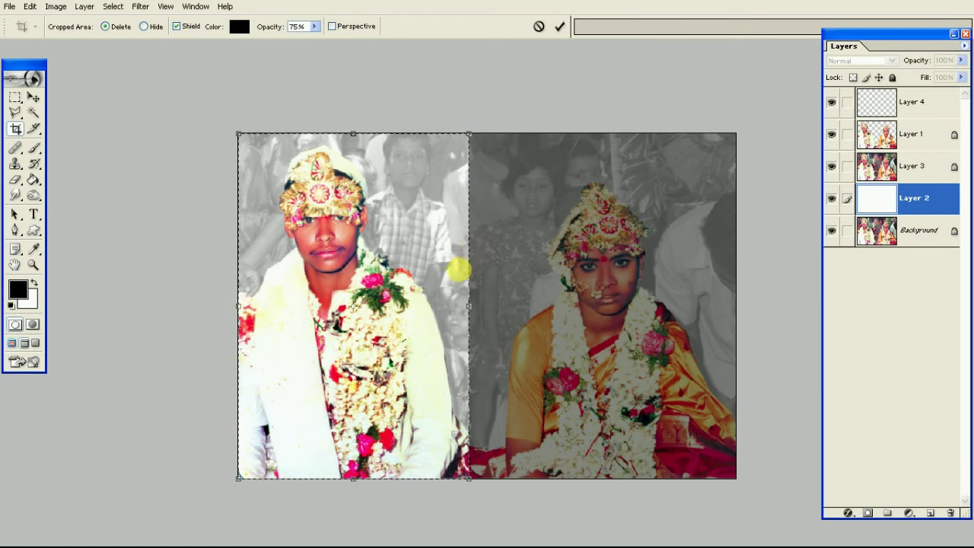
left_click_drag(239, 323, 209, 320)
left_click_drag(468, 342, 475, 348)
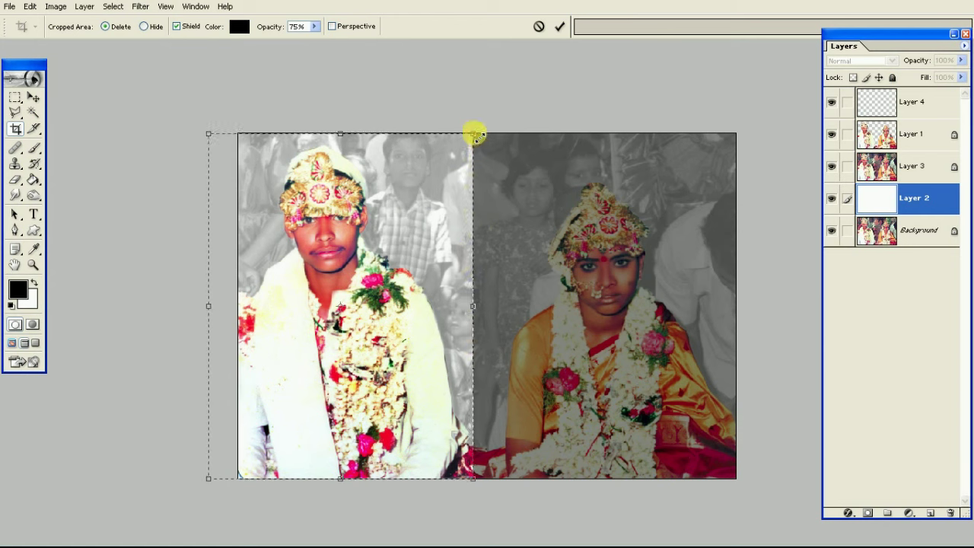
left_click(559, 26)
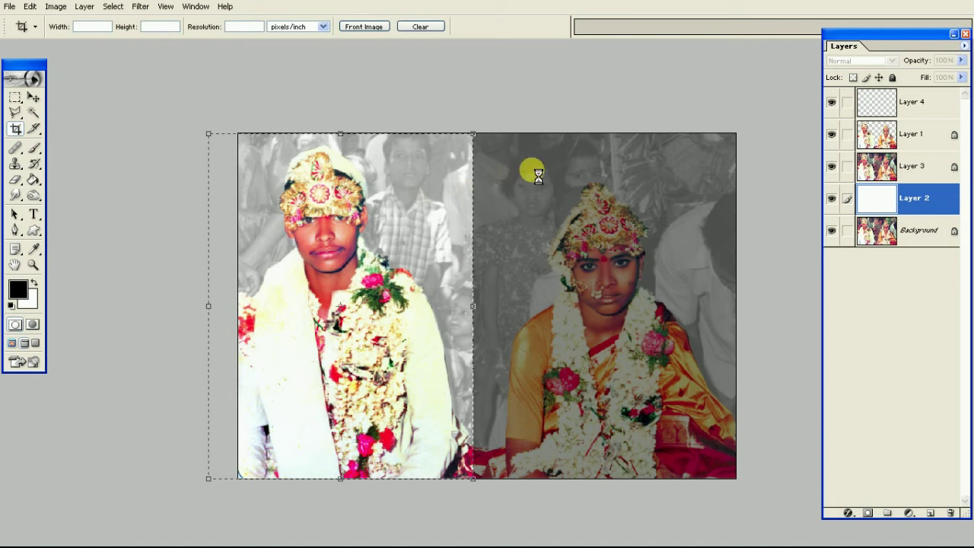
key("ctrl+plus")
Step: Merge Layer 3 down into the layers below it
key("v")
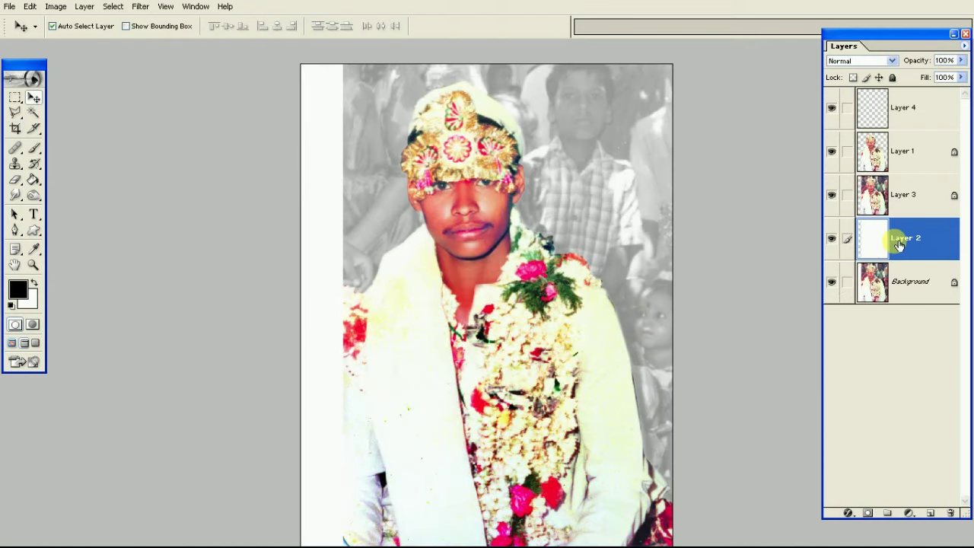
left_click(879, 163)
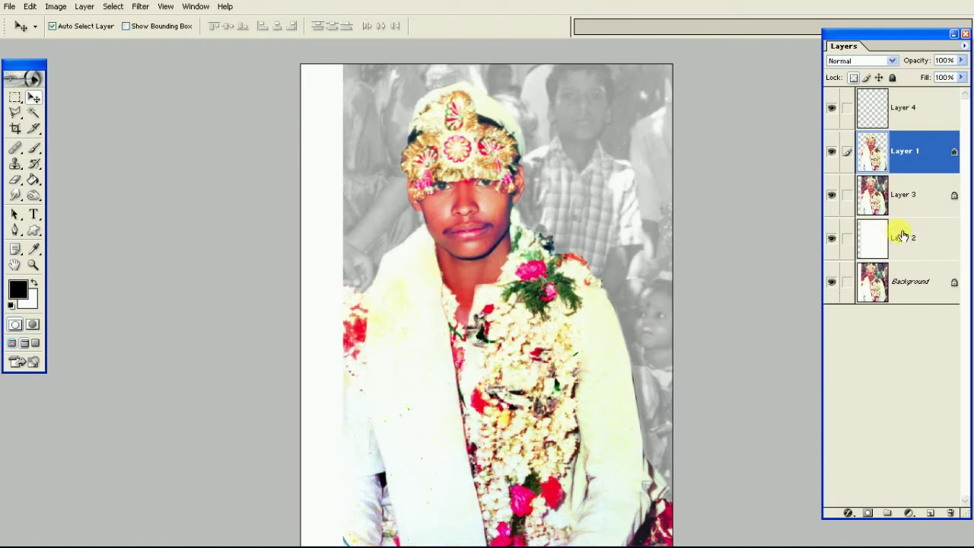
left_click(906, 201)
key("ctrl+e")
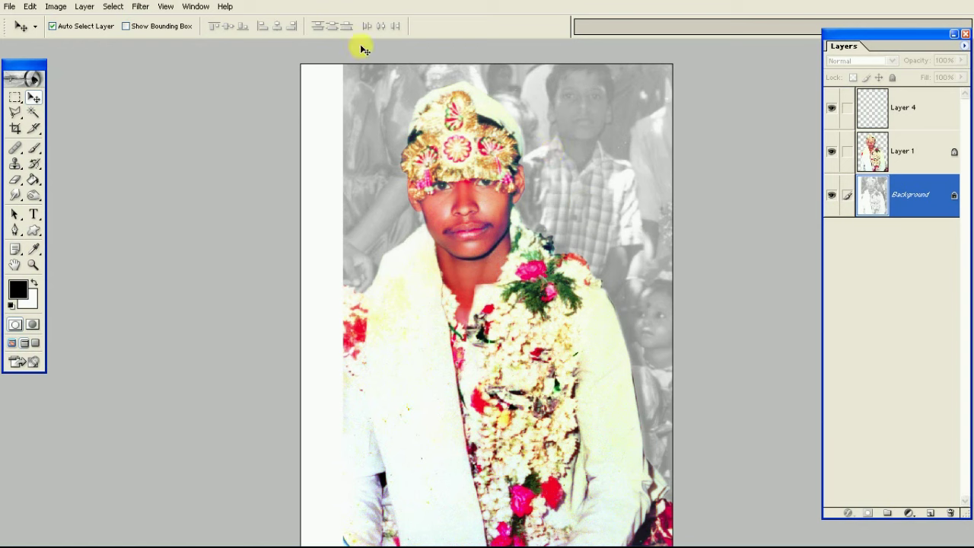
Step: Show the Swatches panel and fill the whole Background layer with solid blue
left_click(196, 6)
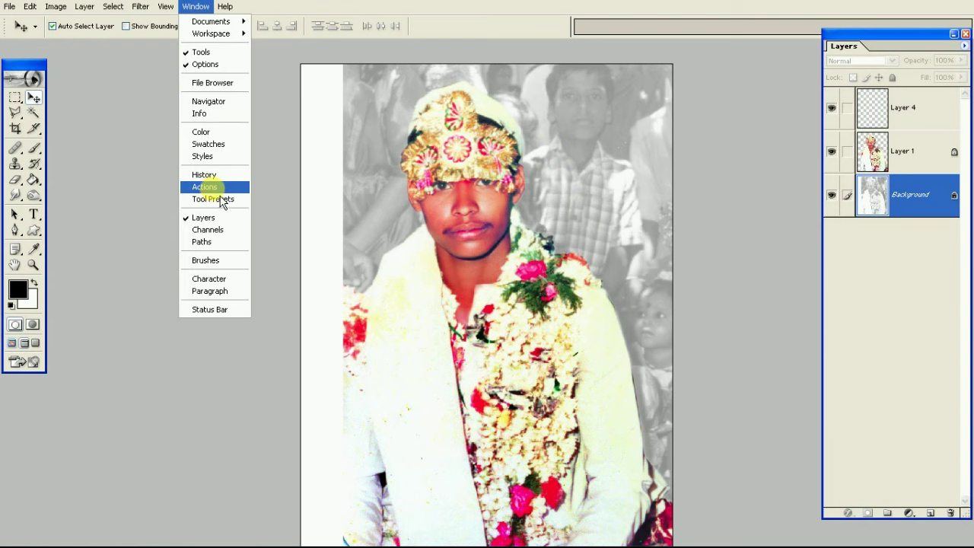
left_click(218, 144)
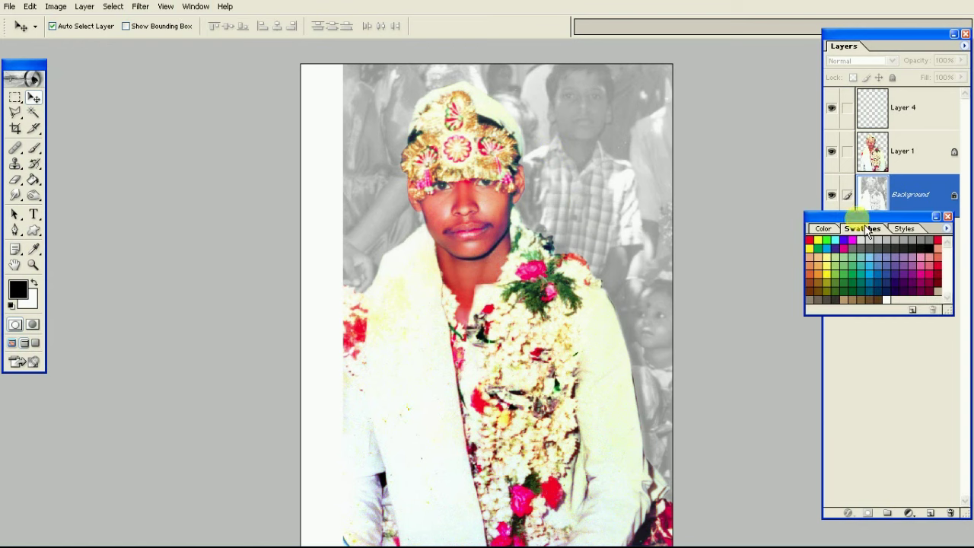
left_click_drag(869, 232, 837, 179)
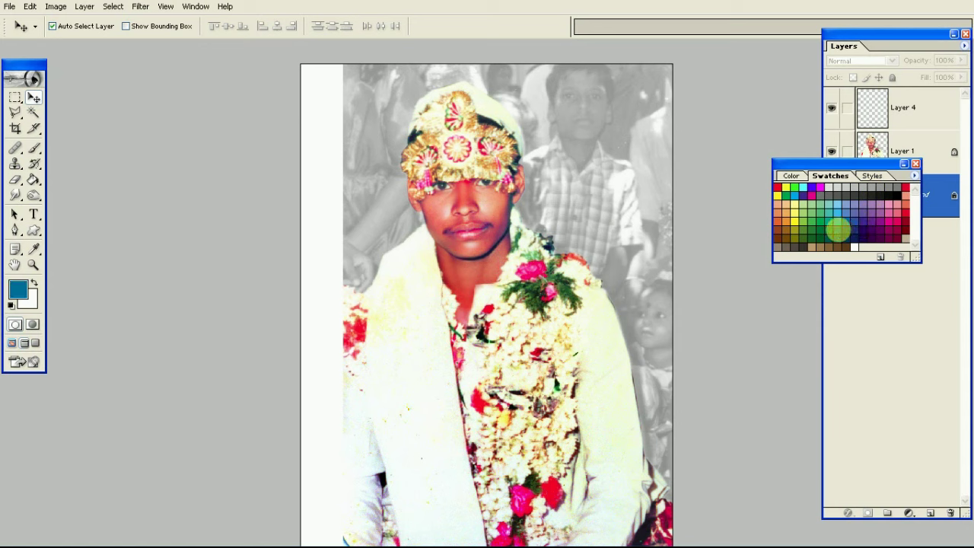
left_click(34, 179)
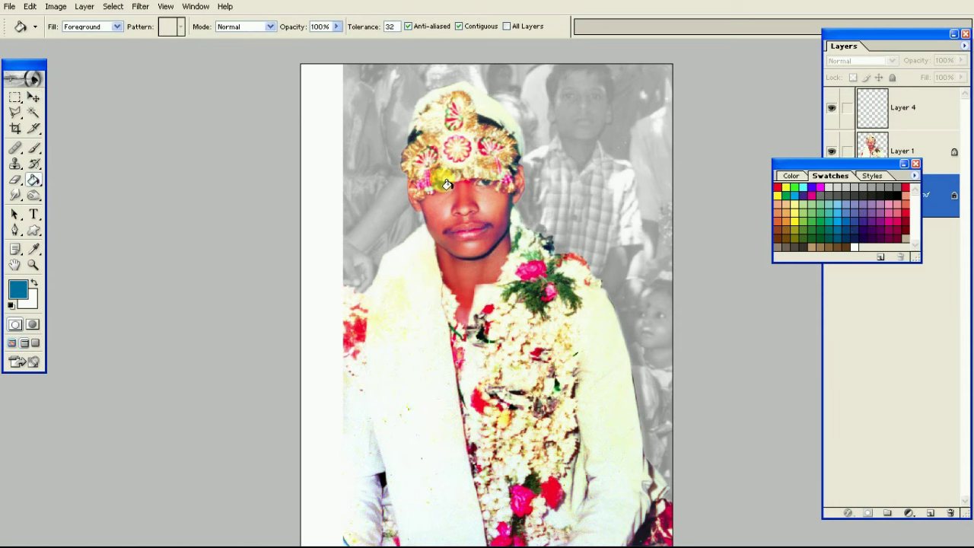
left_click(594, 203)
key("ctrl+z")
left_click_drag(879, 185, 895, 334)
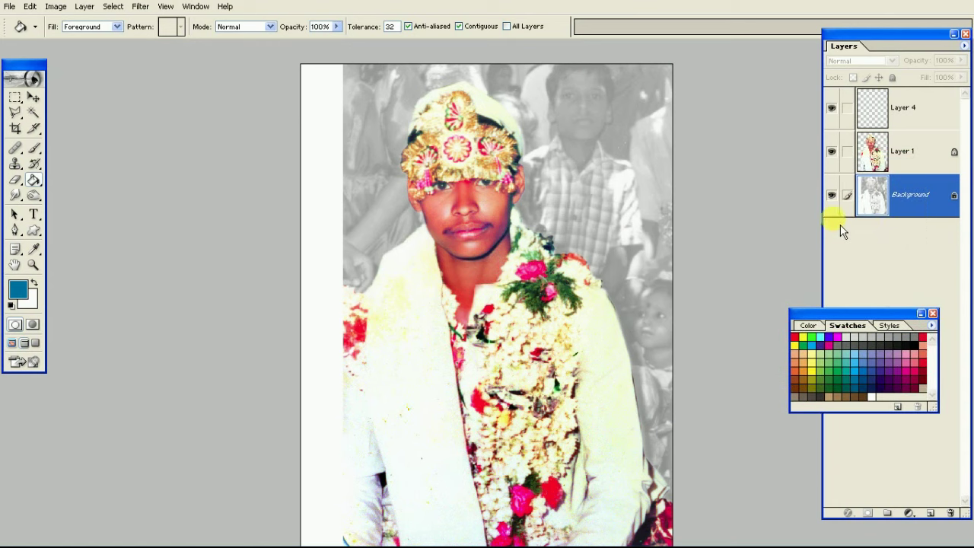
key("alt+BackSpace")
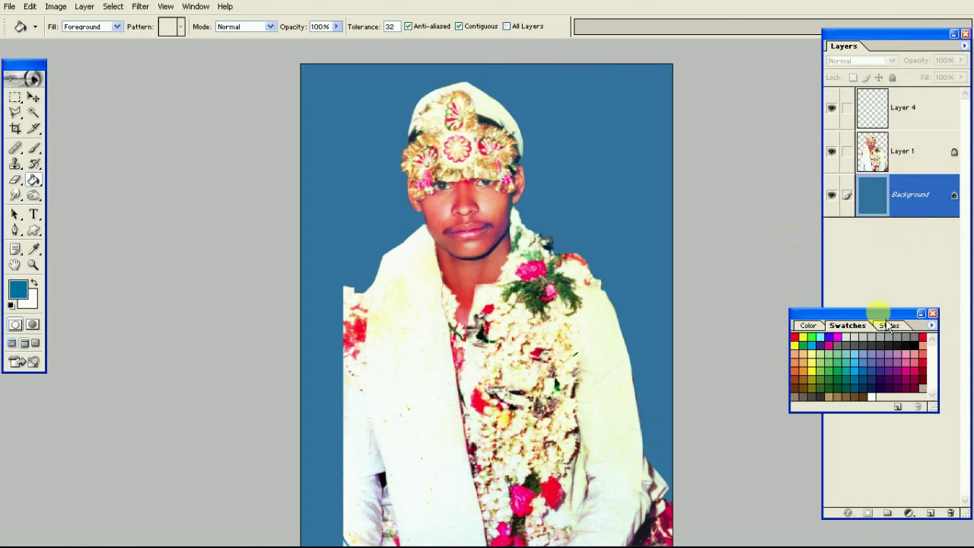
Step: Delete the empty Layer 4
key("v")
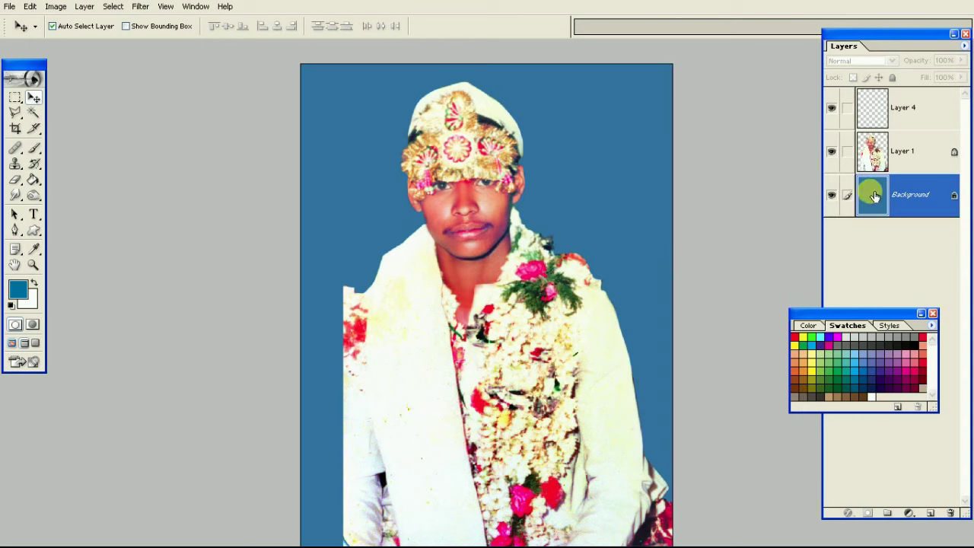
key("ctrl+minus")
left_click(887, 108)
key("ctrl+t")
left_click(483, 221)
key("alt+l")
key("Down")
key("Down")
key("Right")
key("Return")
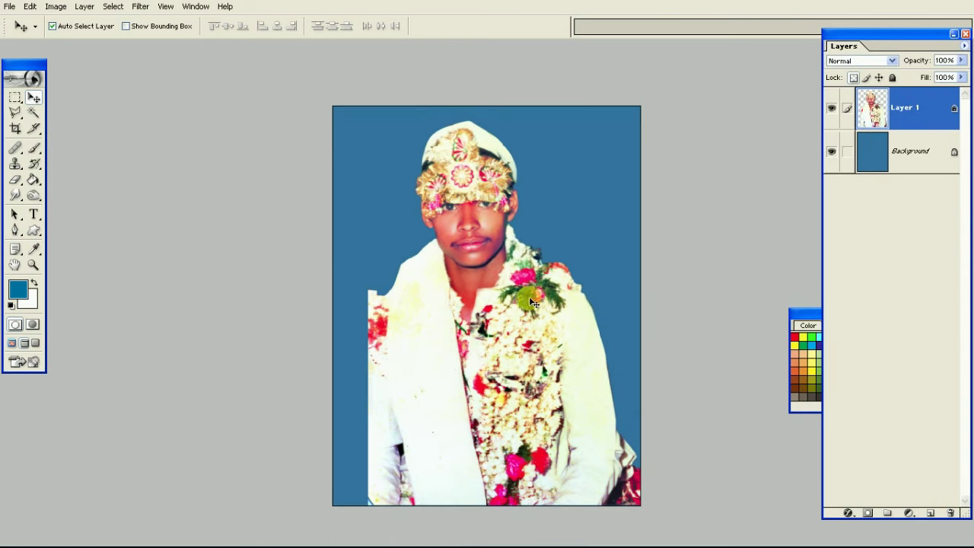
Step: Rotate the groom photo about 4° and move it down and right
key("ctrl+t")
left_click_drag(531, 308, 544, 337)
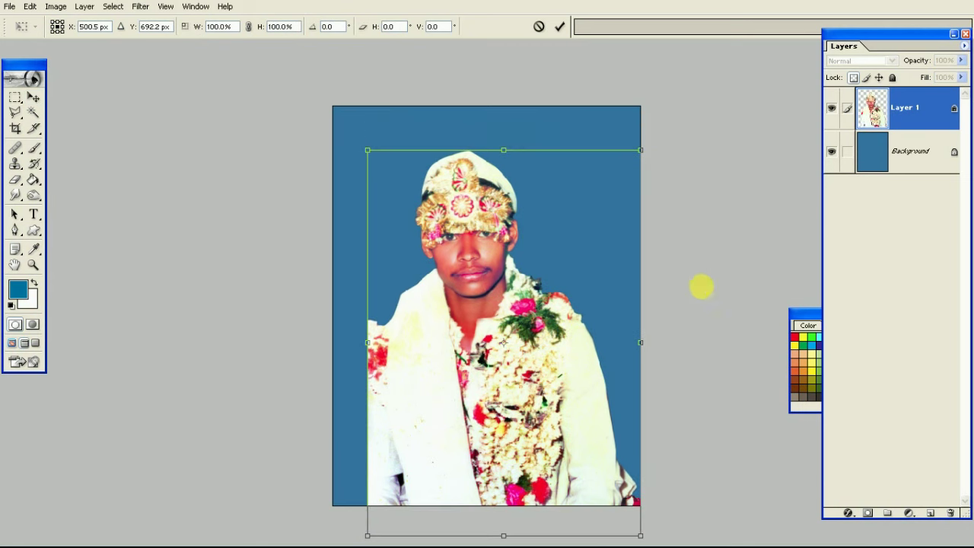
left_click_drag(703, 284, 708, 289)
left_click_drag(578, 310, 590, 332)
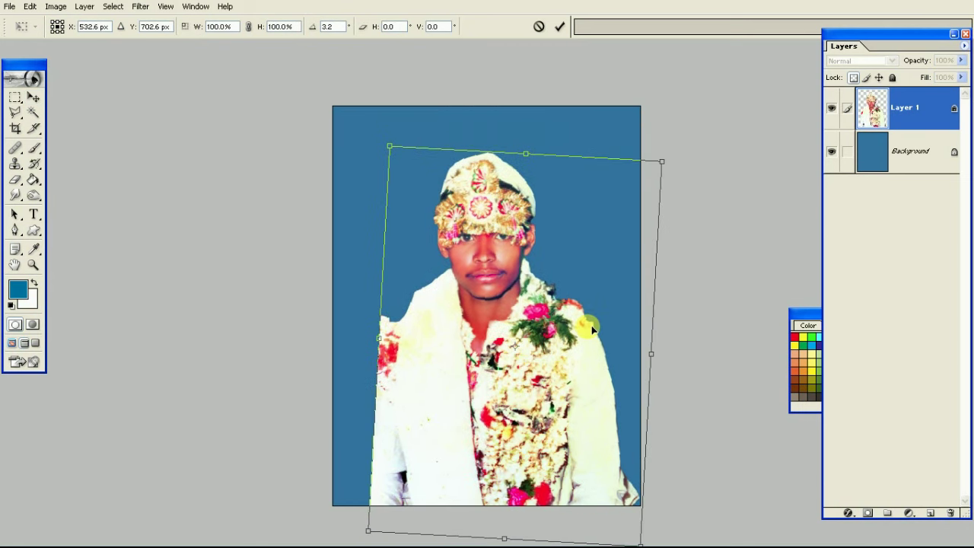
left_click_drag(712, 281, 708, 279)
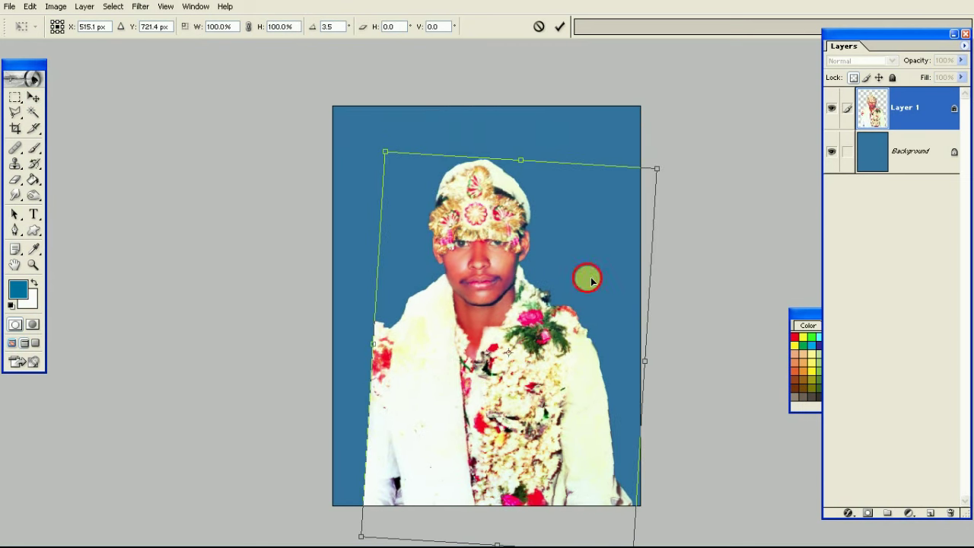
left_click_drag(575, 275, 591, 278)
Step: Enlarge the groom photo to about 116% and commit the transform
left_click_drag(662, 171, 731, 140)
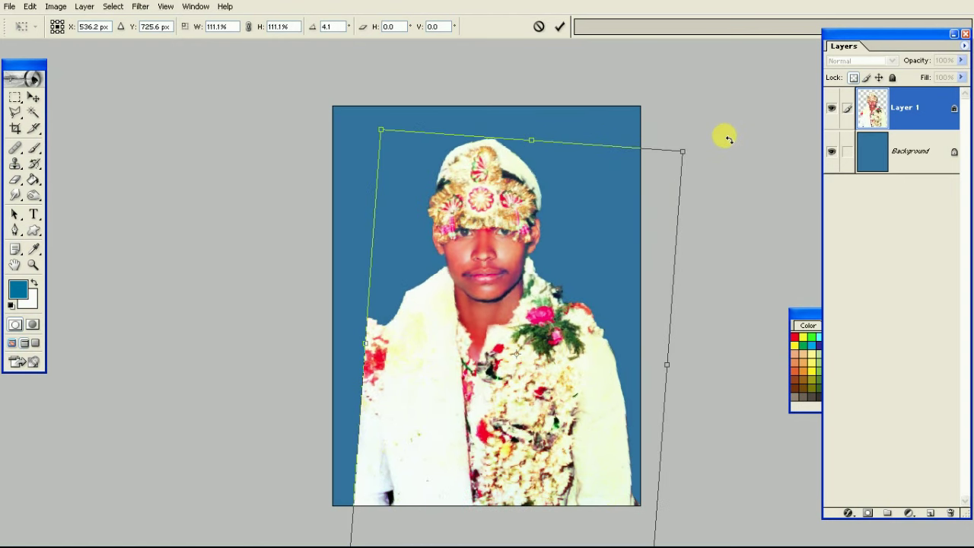
key("Down")
key("Down")
key("Down")
key("Down")
key("Down")
key("Left")
key("Down")
key("Down")
key("Down")
key("Down")
key("Down")
key("Down")
key("Down")
key("Down")
key("Down")
key("Down")
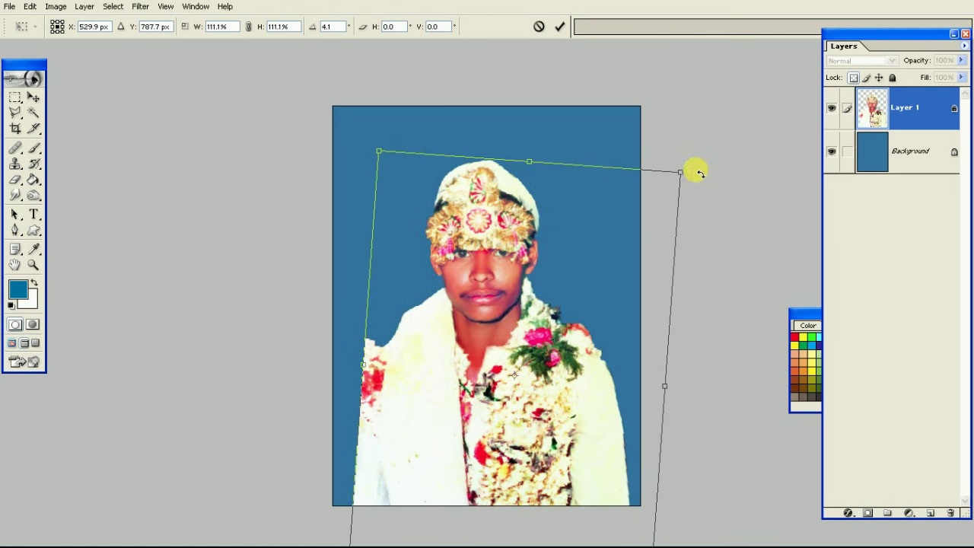
left_click_drag(683, 172, 696, 166)
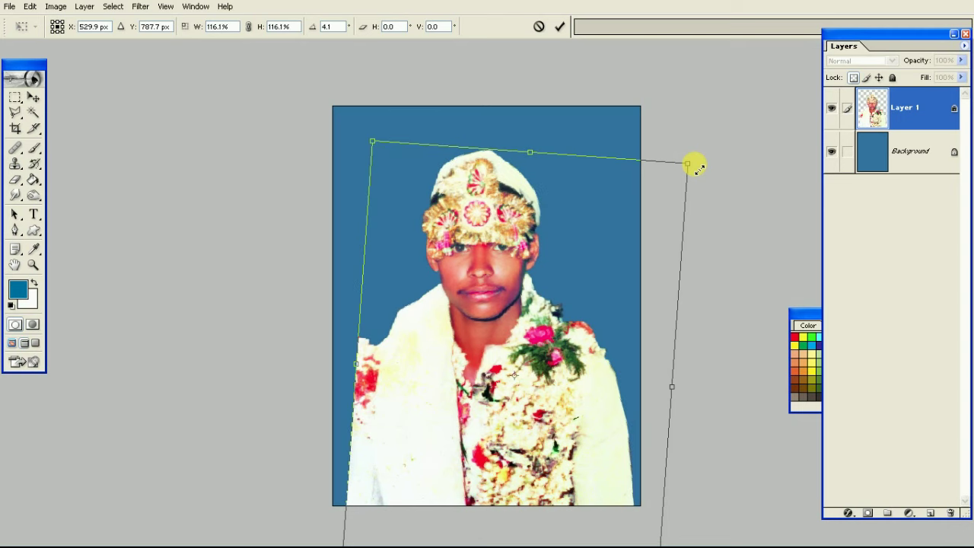
key("Return")
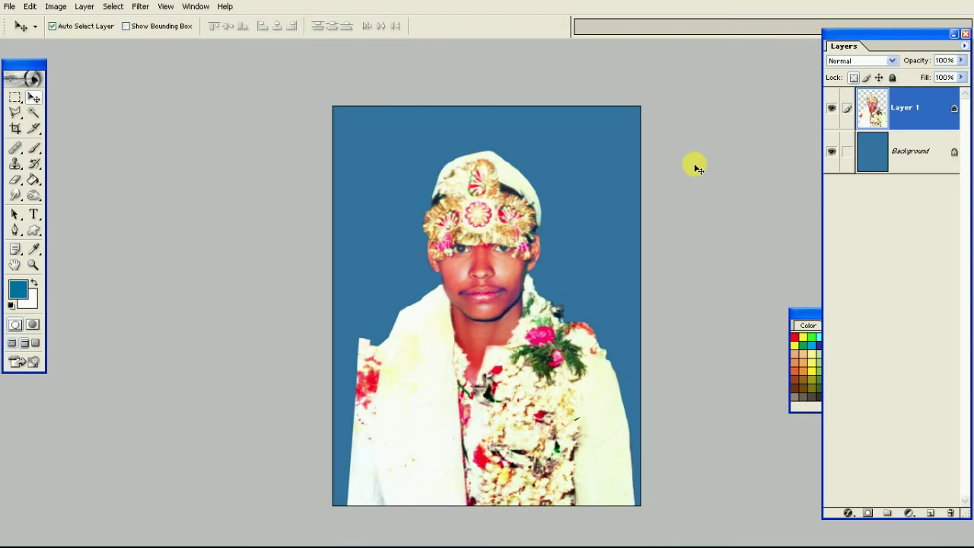
key("ctrl+0")
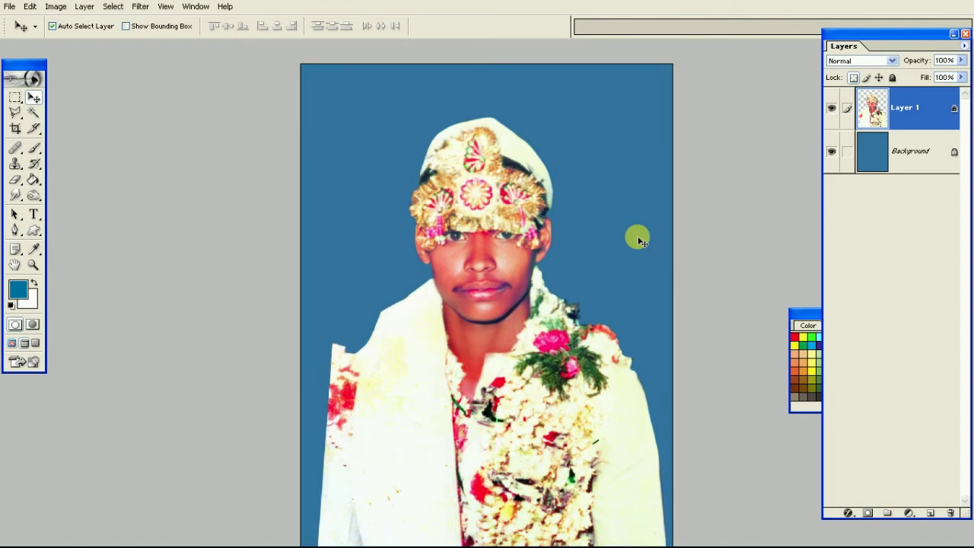
key("Tab")
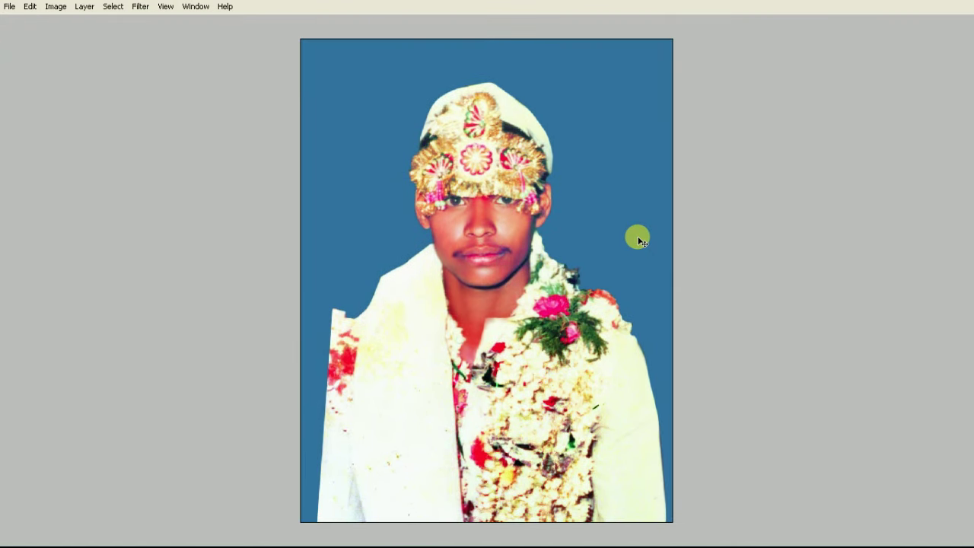
key("ctrl+0")
Step: Draw a Polygonal Lasso selection along the groom's hard left edge
right_click(423, 361)
left_click(434, 369)
key("Tab")
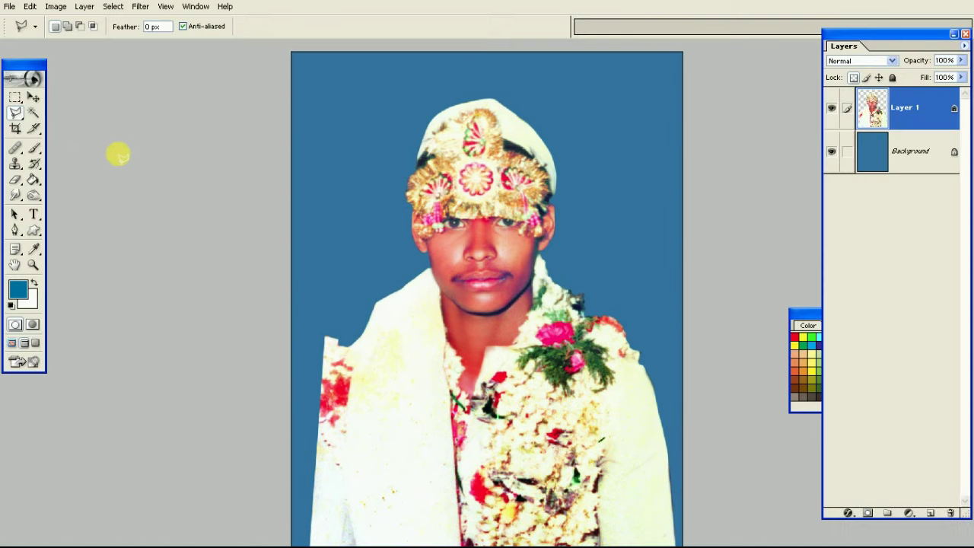
left_click(15, 112)
left_click(56, 128)
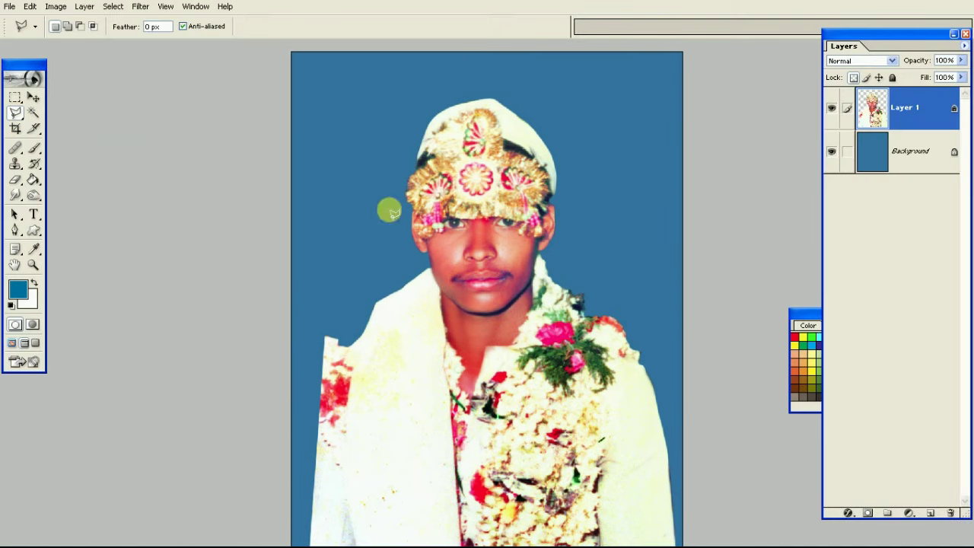
key("ctrl+plus")
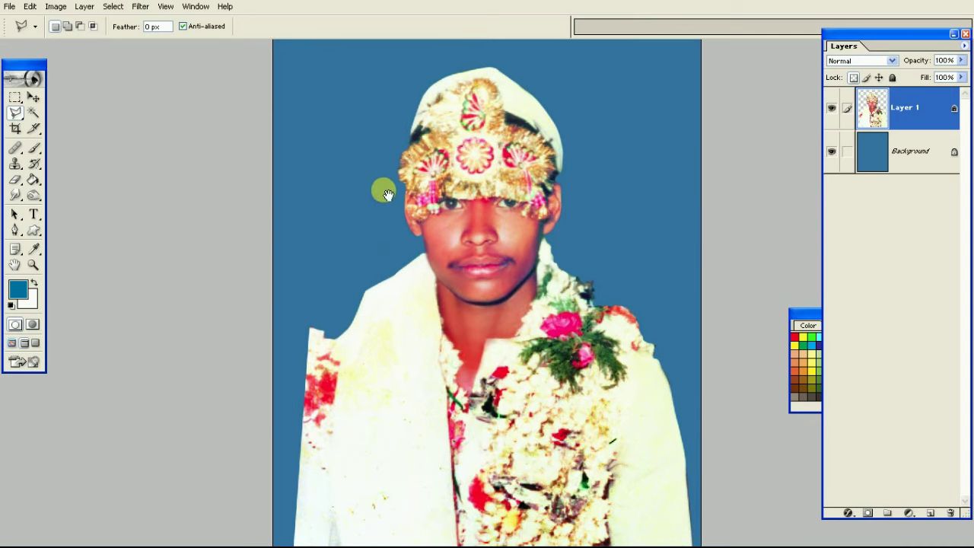
left_click(334, 235)
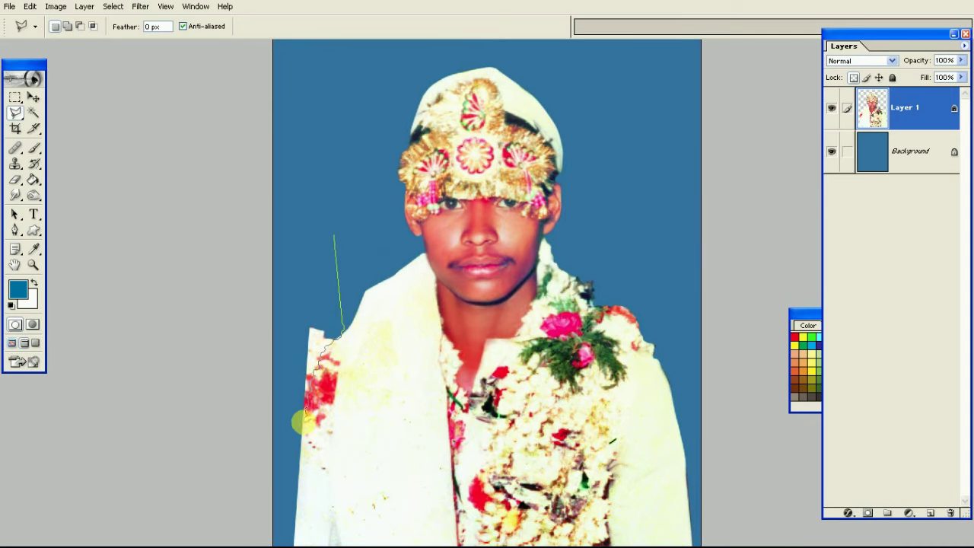
left_click(276, 526)
double_click(246, 229)
Step: Feather the selection 5 px, delete the strip and deselect
key("ctrl+alt+d")
type("5")
key("Return")
key("Delete")
key("ctrl+d")
right_click(507, 313)
left_click(521, 318)
key("v")
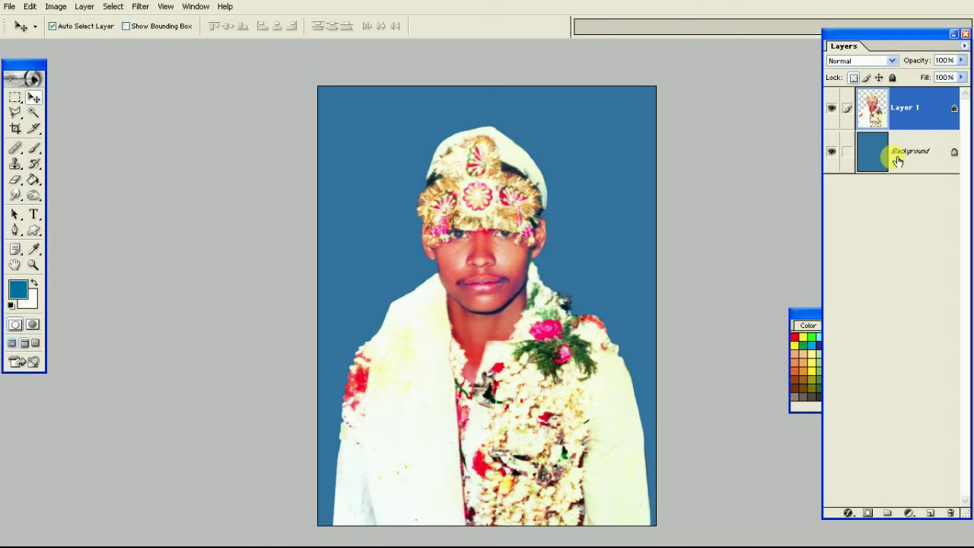
left_click(902, 152)
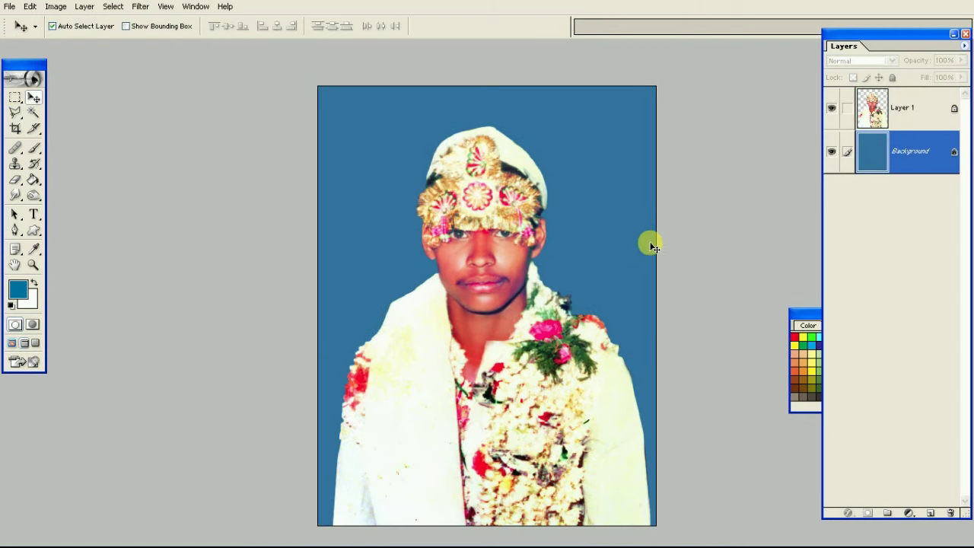
Step: Apply an Omni Lighting Effects light placed behind the groom's head
left_click(151, 13)
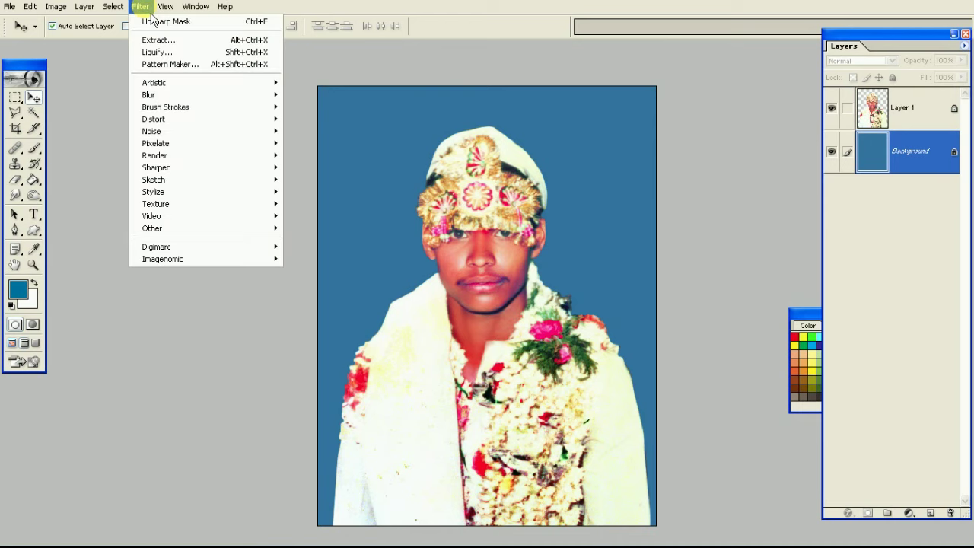
left_click(178, 155)
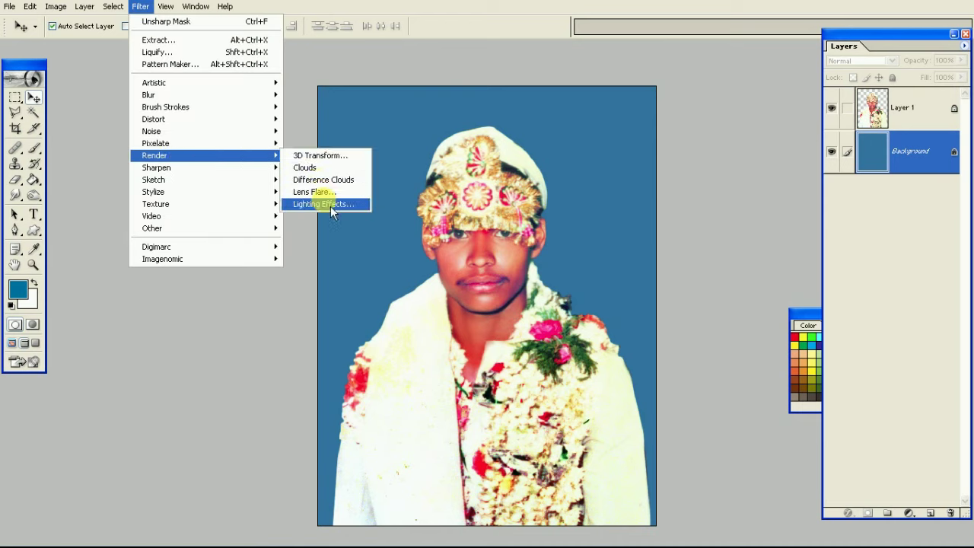
left_click(323, 204)
mouse_move(487, 143)
left_mouse_down()
mouse_move(689, 142)
mouse_move(751, 115)
left_mouse_up()
left_click(807, 175)
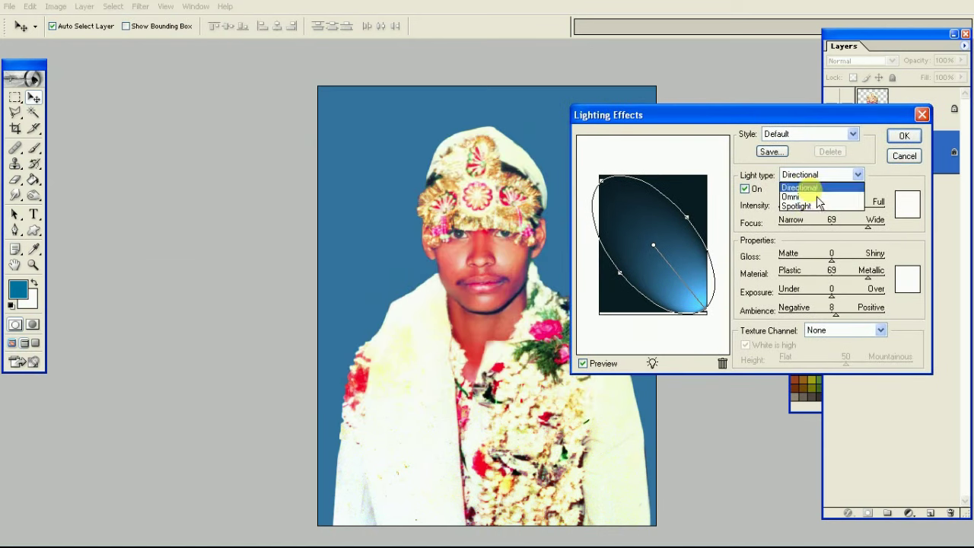
left_click(795, 197)
mouse_move(679, 251)
left_mouse_down()
mouse_move(665, 244)
mouse_move(663, 264)
left_mouse_up()
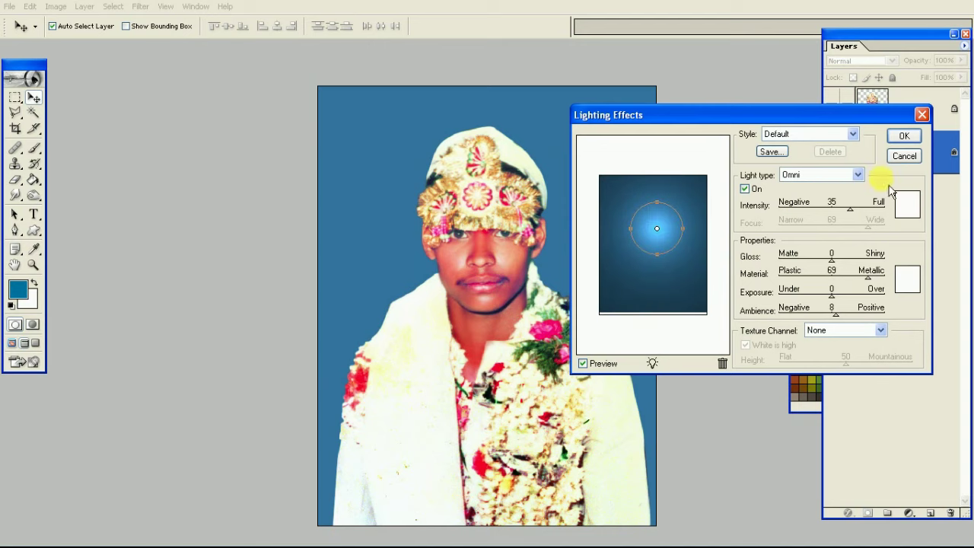
left_click(904, 136)
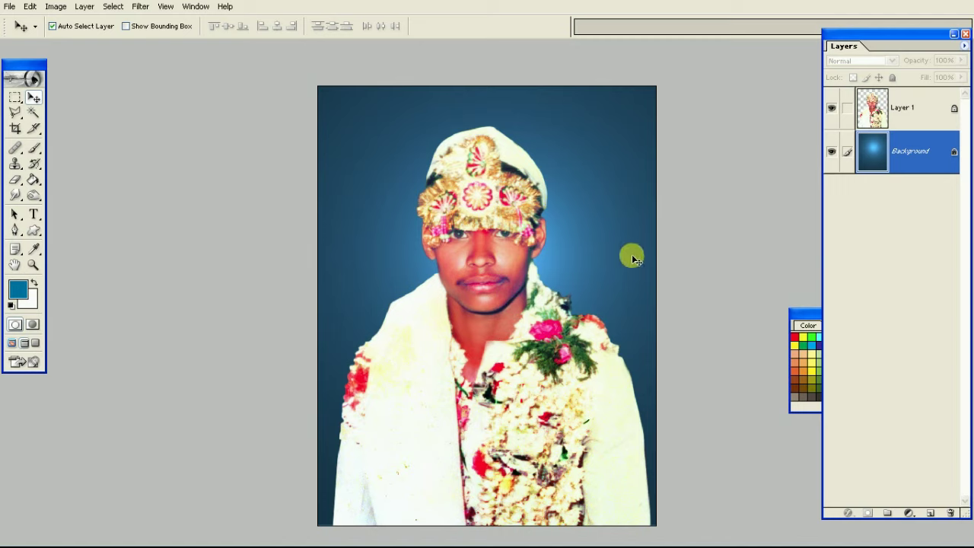
Step: Widen the light's glow radius and reapply the lighting at full strength
key("ctrl+shift+f")
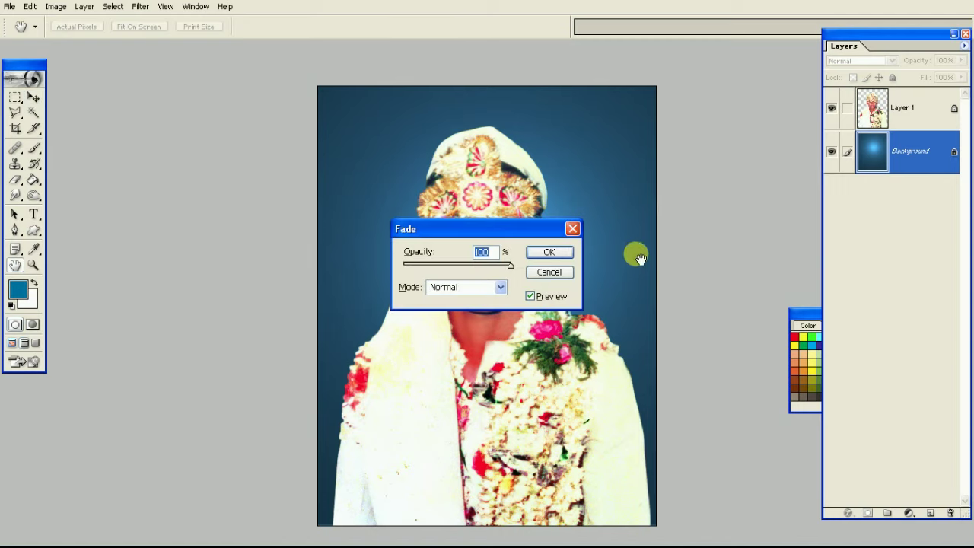
type("0100")
left_click(551, 252)
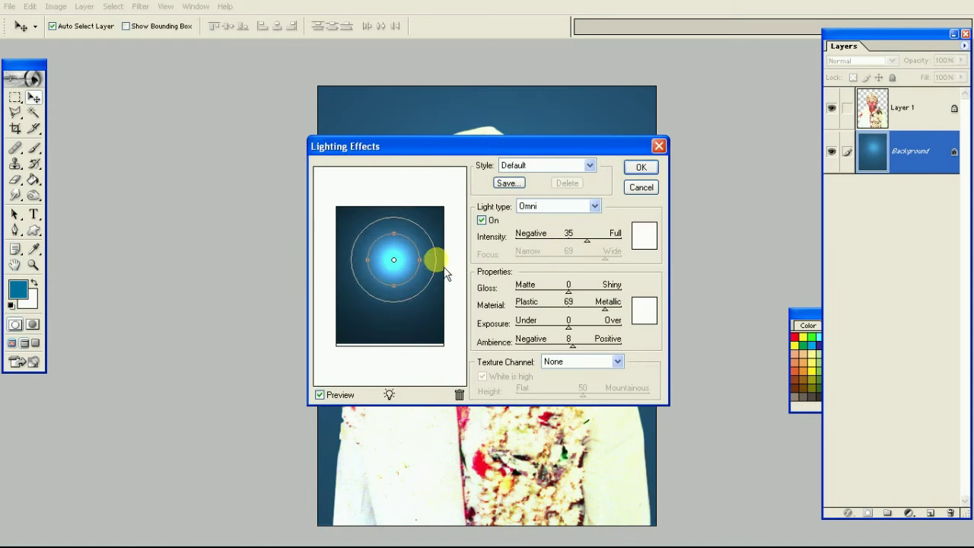
left_click_drag(445, 268, 446, 268)
left_click(640, 169)
Step: Fade the lighting effect to 70%
key("ctrl+shift+f")
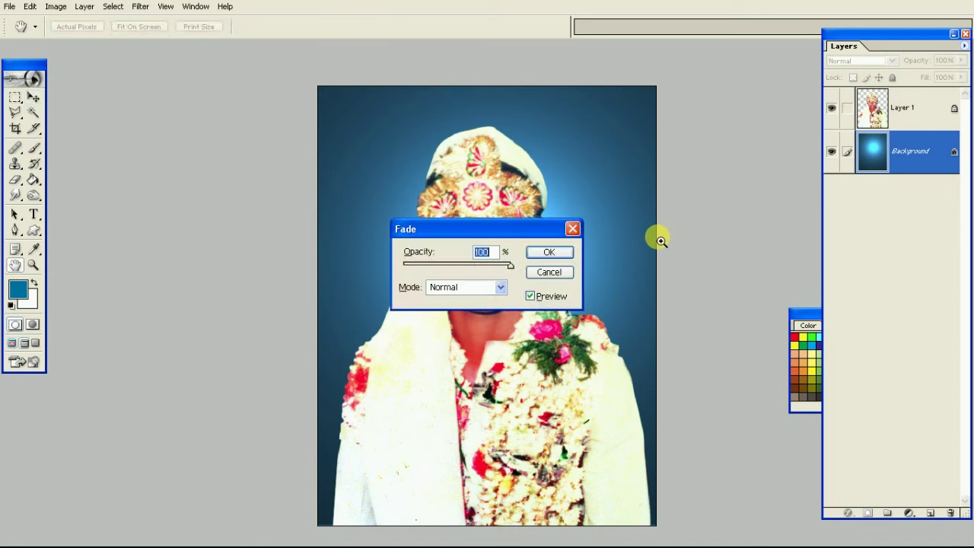
type("70")
key("Return")
key("v")
key("f")
key("f")
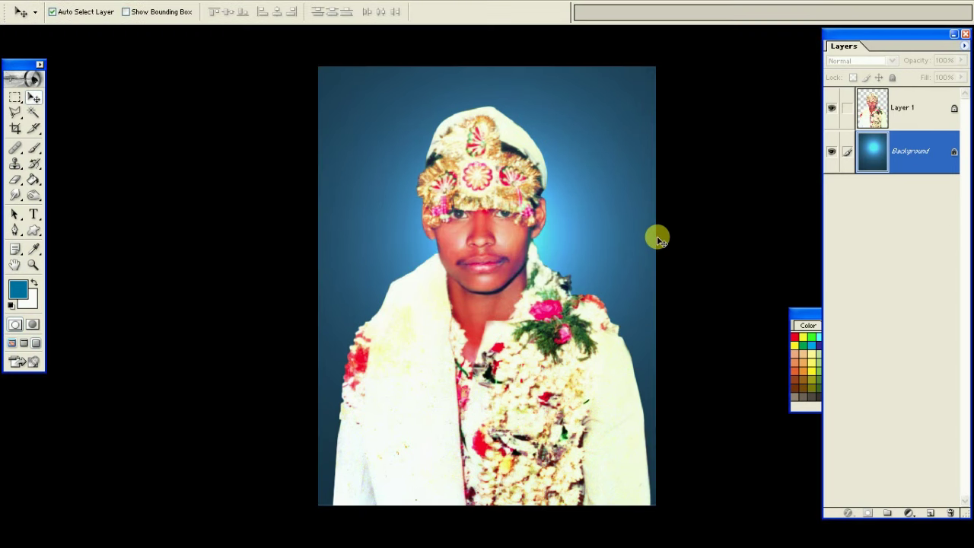
key("ctrl+plus")
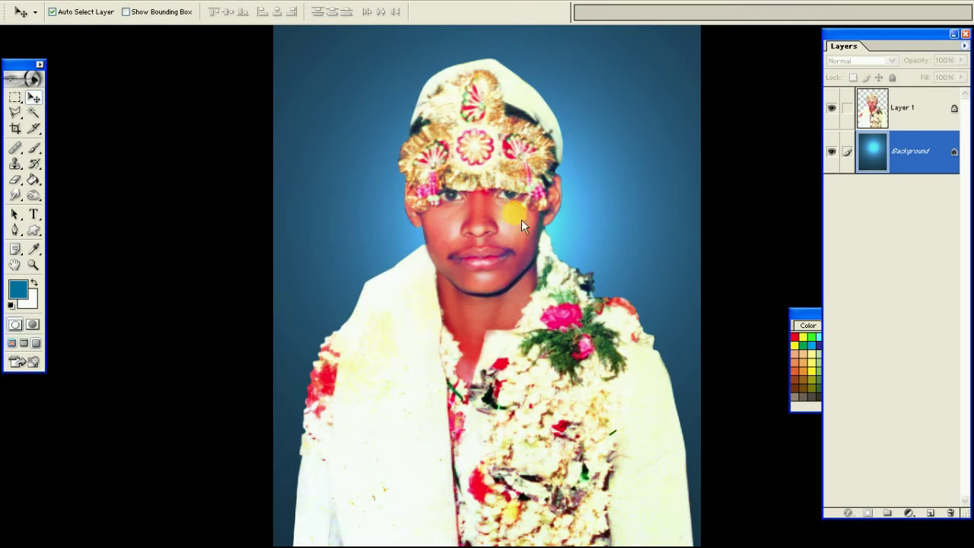
left_click(521, 223)
key("f")
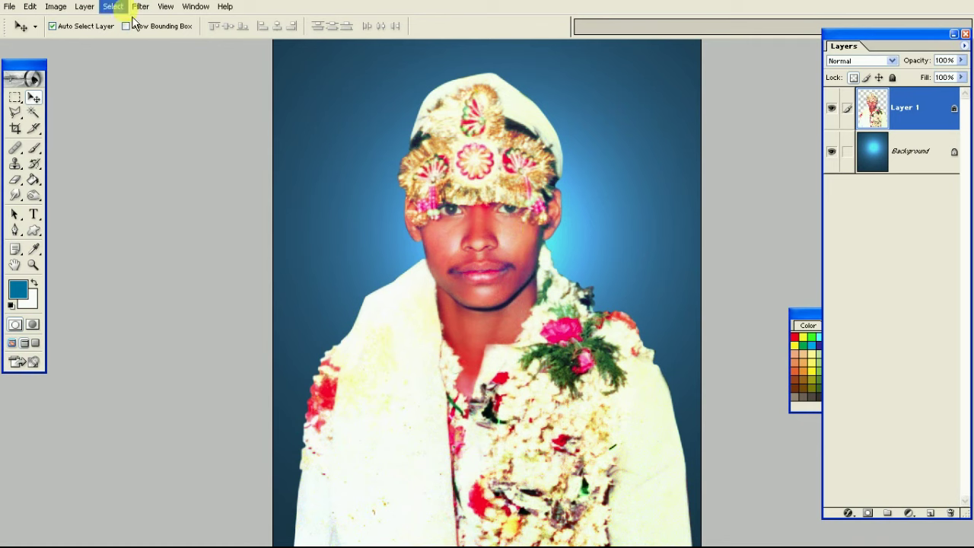
Step: Apply Color Balance with Cyan -25 and more yellow, flatten the image, and select all
left_click(84, 6)
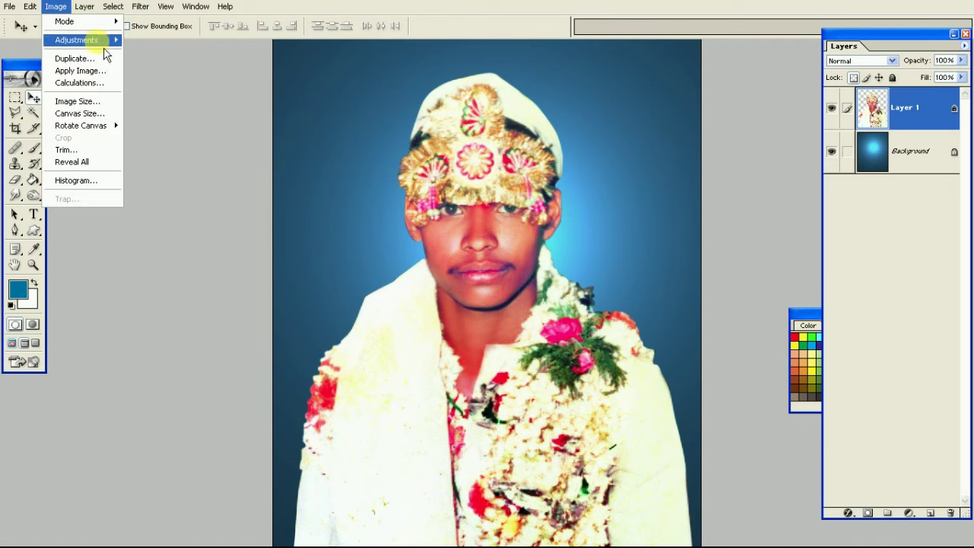
mouse_move(76, 39)
left_click(187, 99)
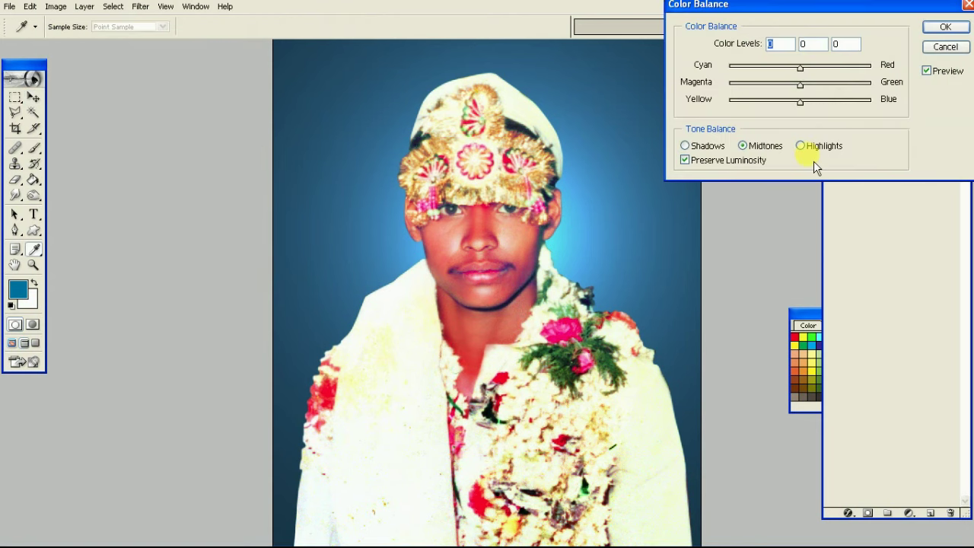
left_click_drag(791, 74, 789, 74)
left_click_drag(808, 110, 795, 112)
left_click(944, 28)
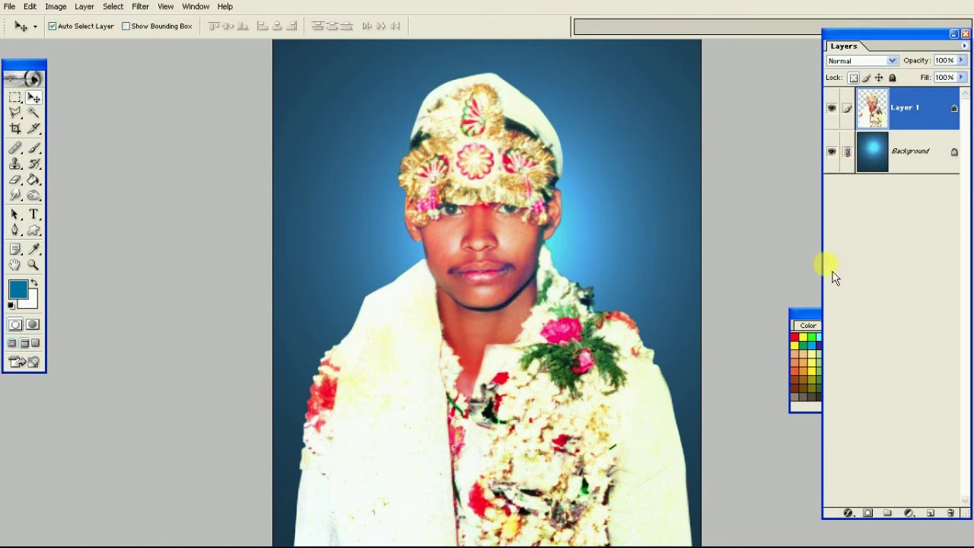
key("ctrl+e")
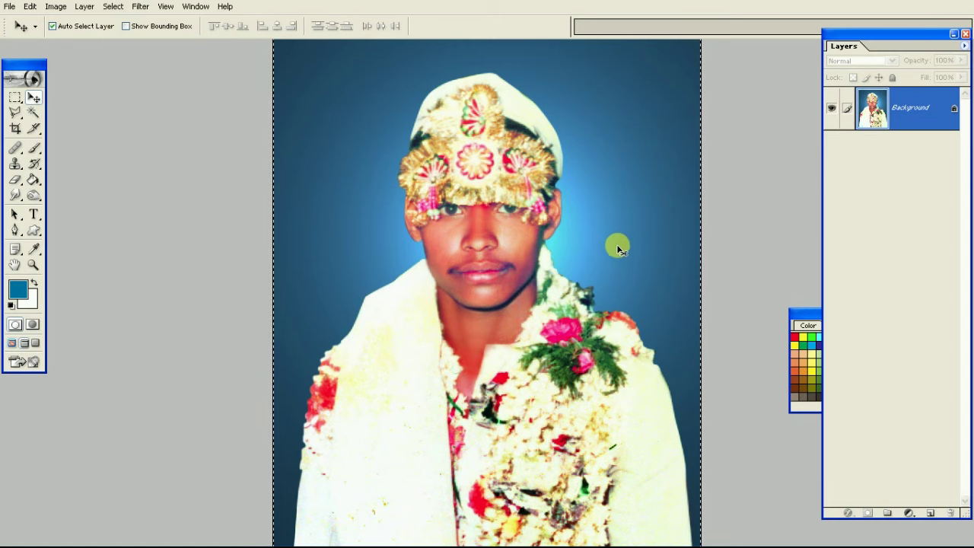
key("ctrl+BackSpace")
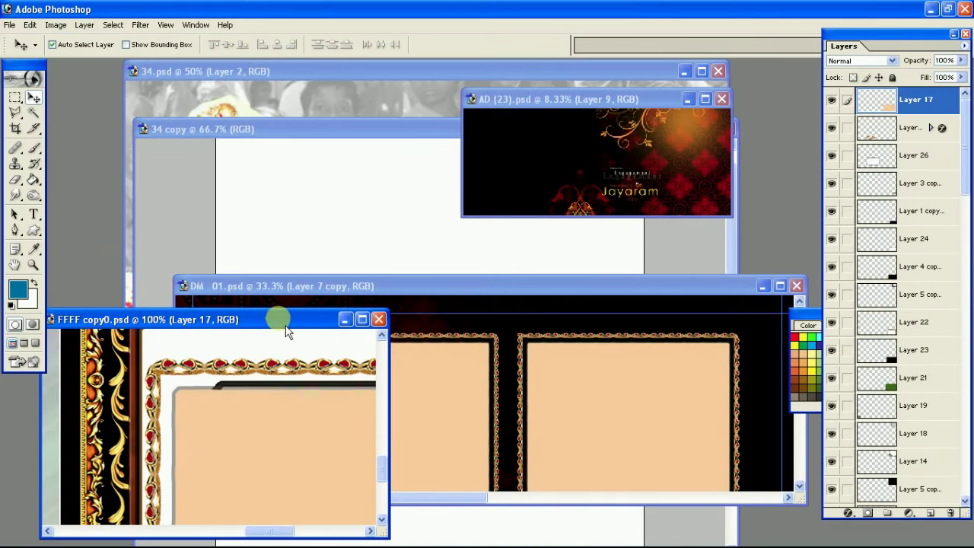
Step: Select the left frame's interior in the album spread and paste the groom photo into it
key("ctrl+0")
left_click(484, 267)
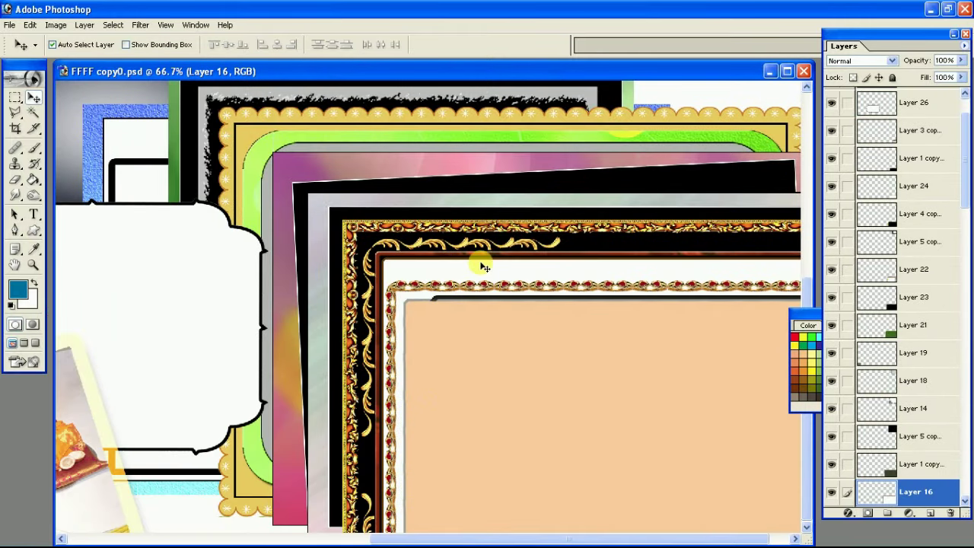
key("ctrl+minus")
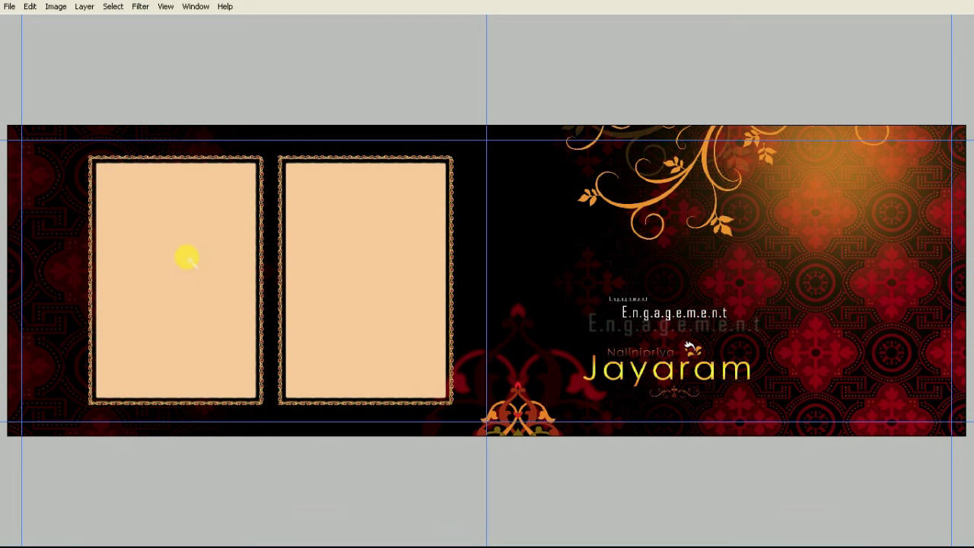
key("Tab")
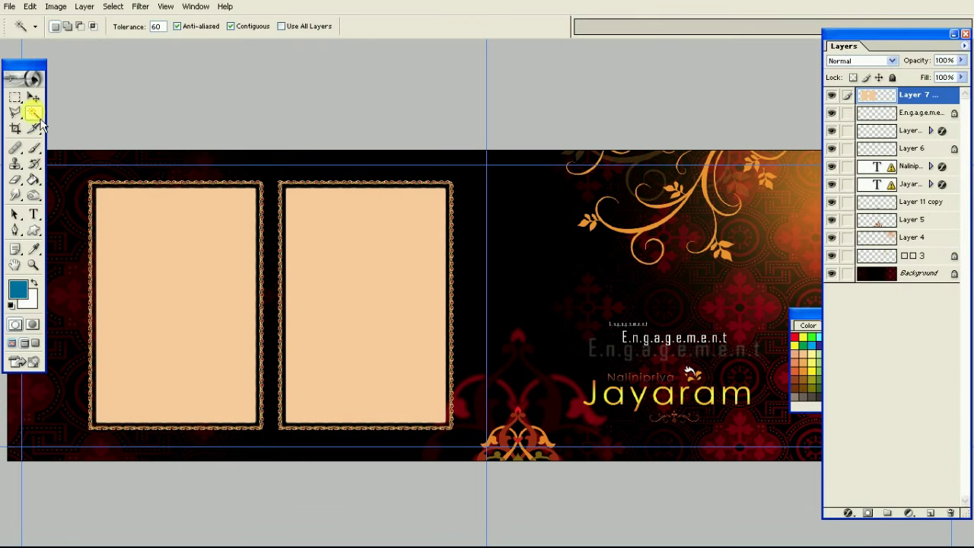
left_click(145, 257)
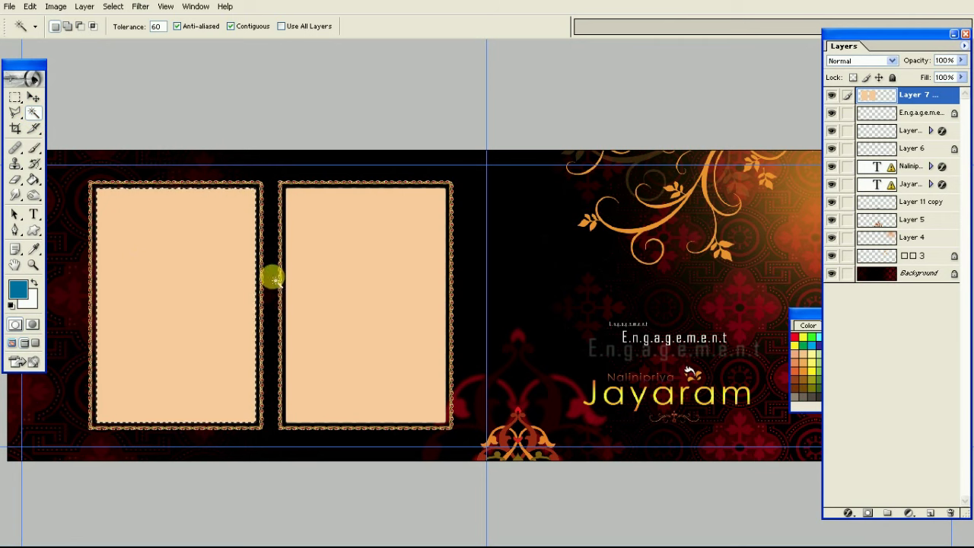
left_click(30, 6)
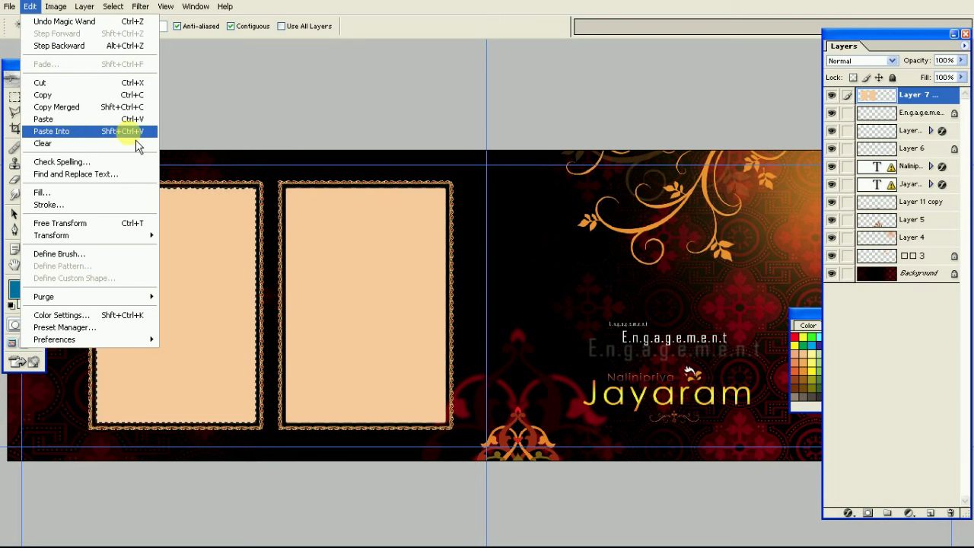
left_click(133, 134)
Step: Enlarge the pasted groom photo to about 116% and select Layer 7 copy
key("v")
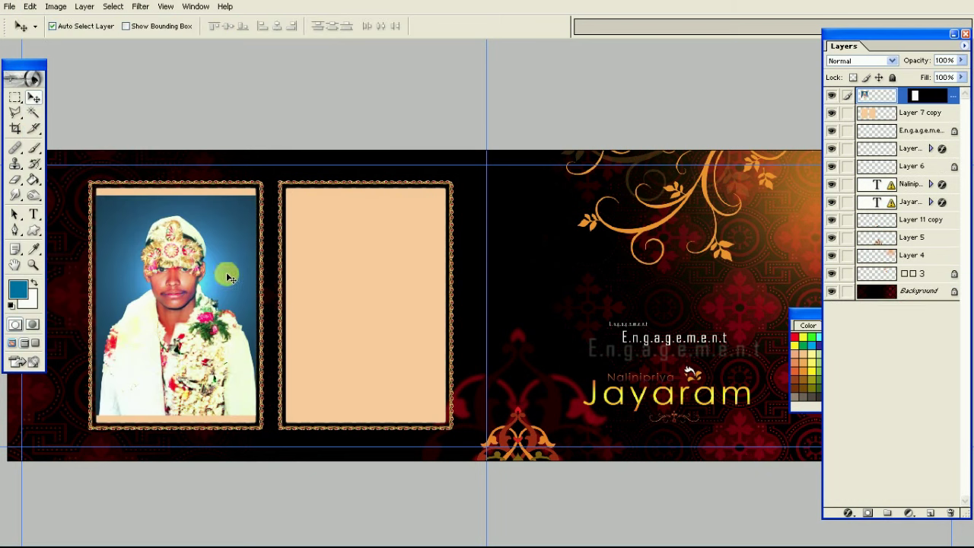
key("ctrl+t")
left_click_drag(264, 199, 287, 189)
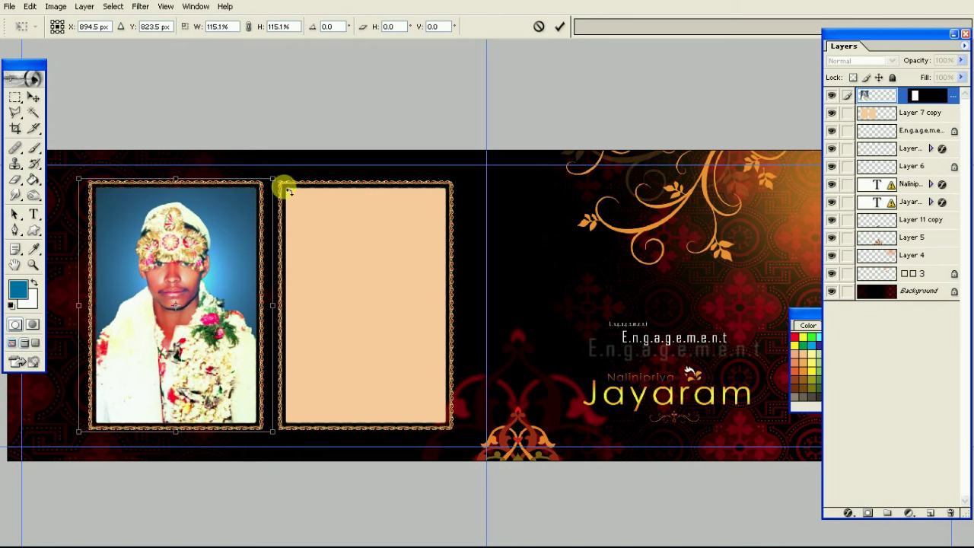
key("Return")
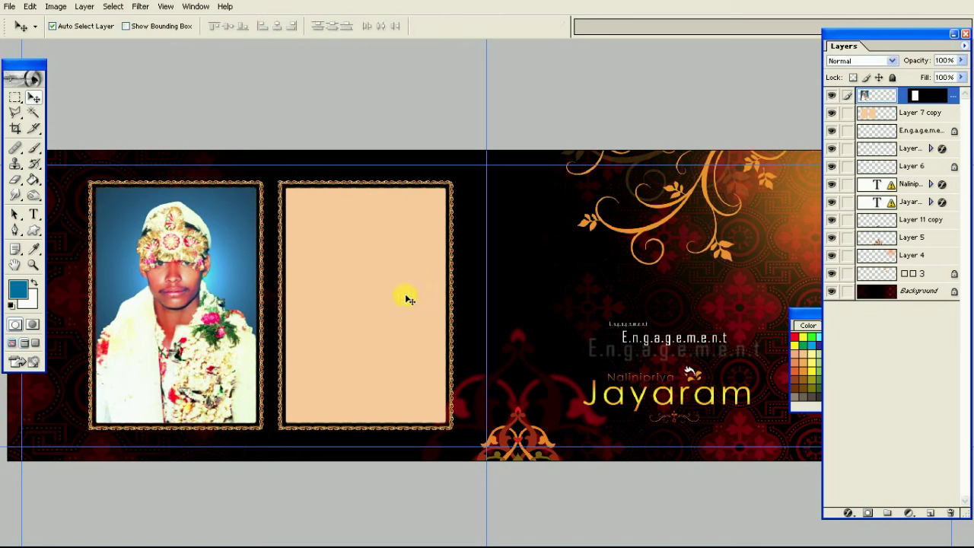
right_click(373, 303)
left_click(403, 304)
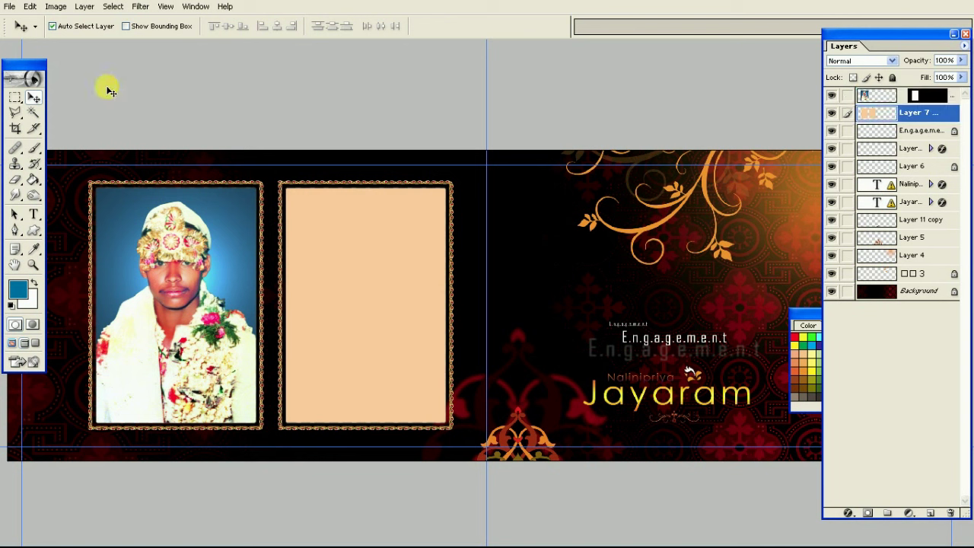
left_click(34, 112)
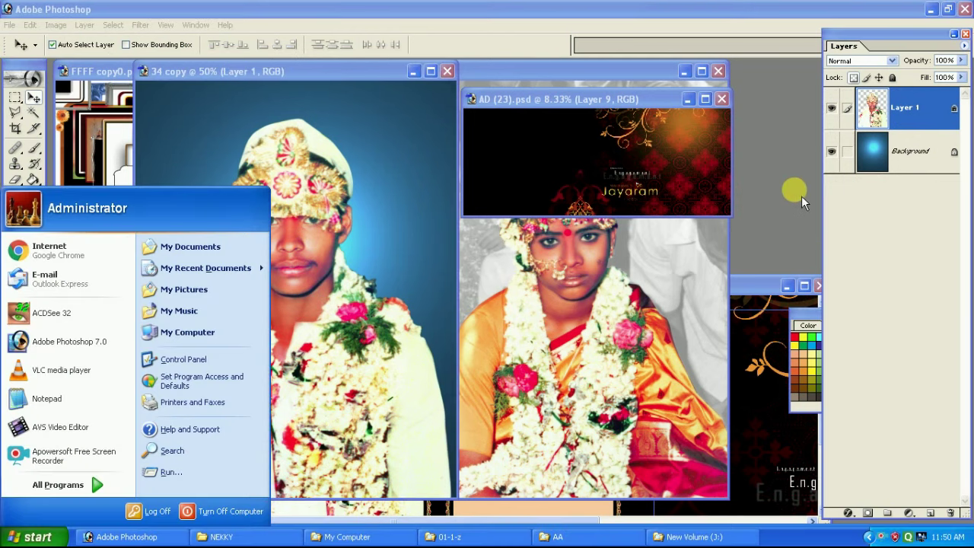
Step: Switch to the wedding couple photo and select its colour Layer 1
left_click(366, 249)
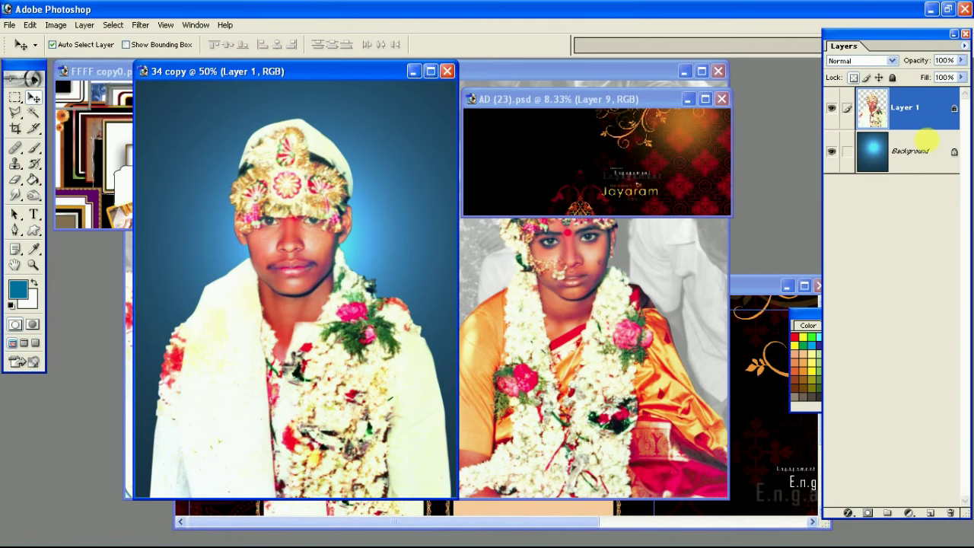
left_click_drag(848, 115, 603, 307)
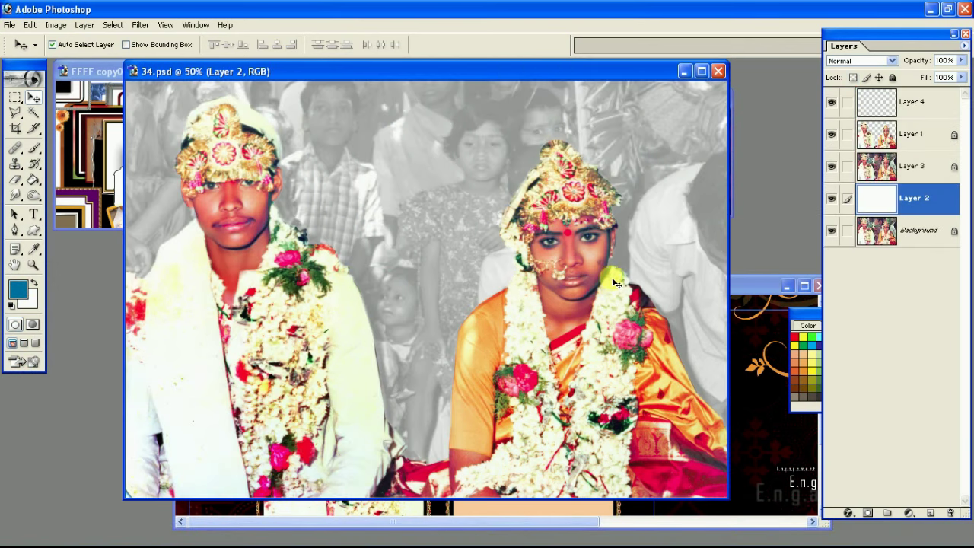
right_click(583, 305)
left_click(597, 315)
key("f")
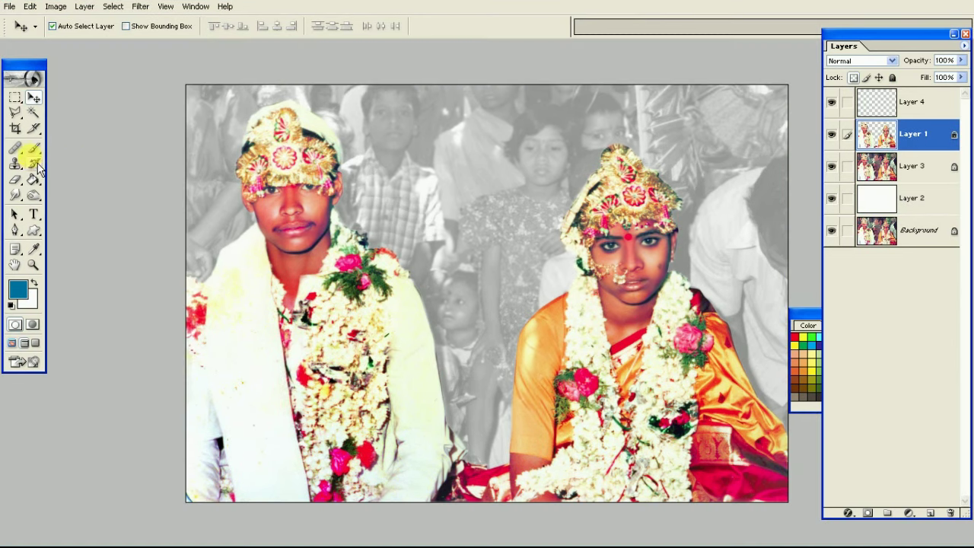
Step: Outline the bride with the Polygonal Lasso and delete her, then undo the deletion
left_click(15, 112)
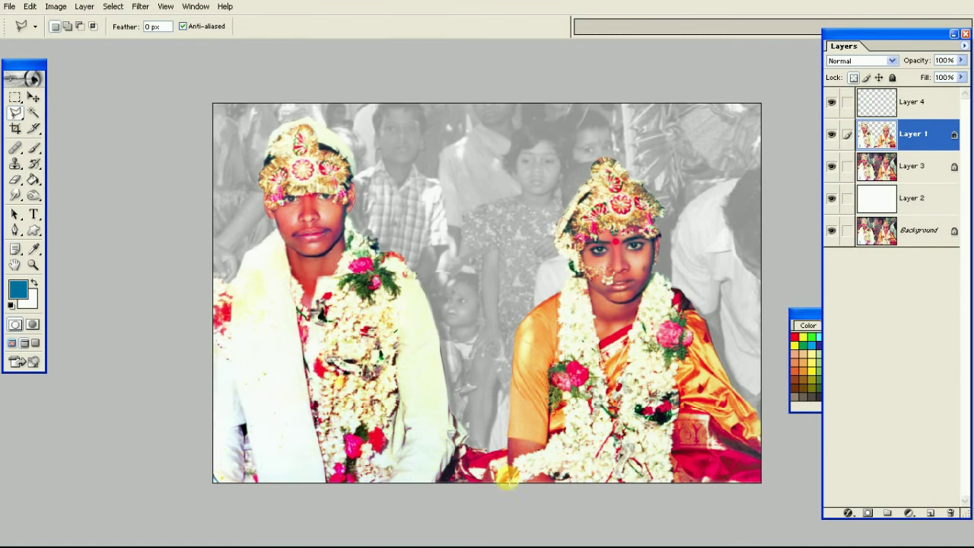
left_click_drag(492, 510, 485, 193)
left_click(508, 141)
left_click(673, 114)
left_click(808, 242)
left_click(766, 505)
double_click(581, 522)
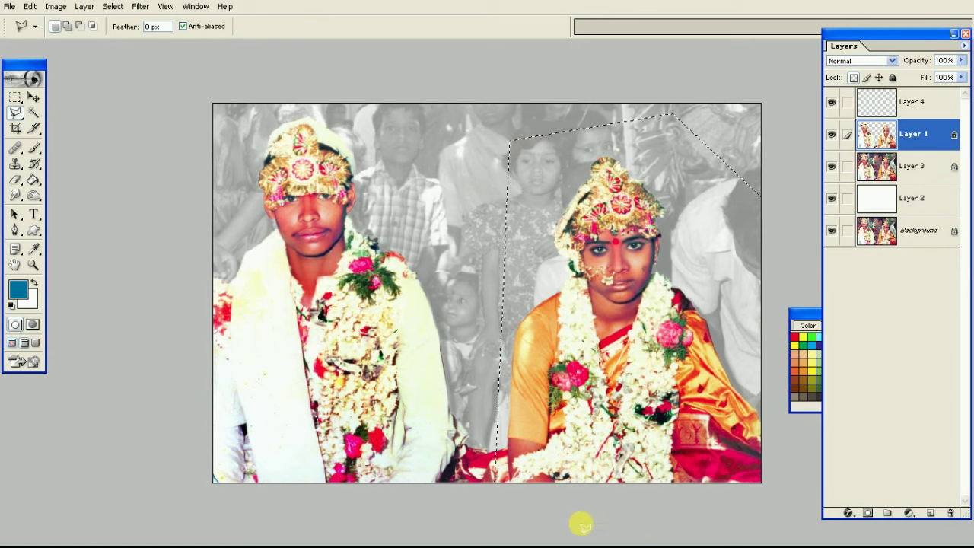
key("Delete")
key("f")
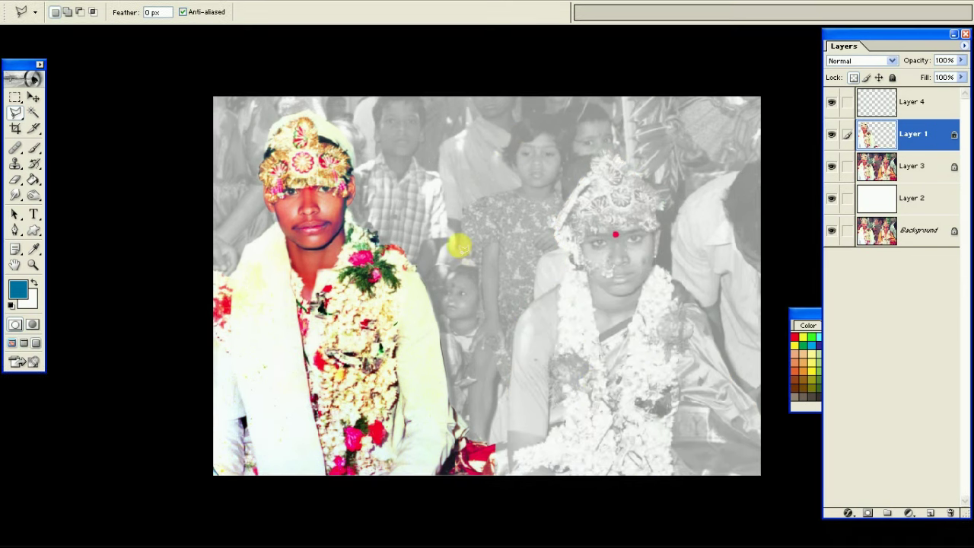
key("f")
key("ctrl+z")
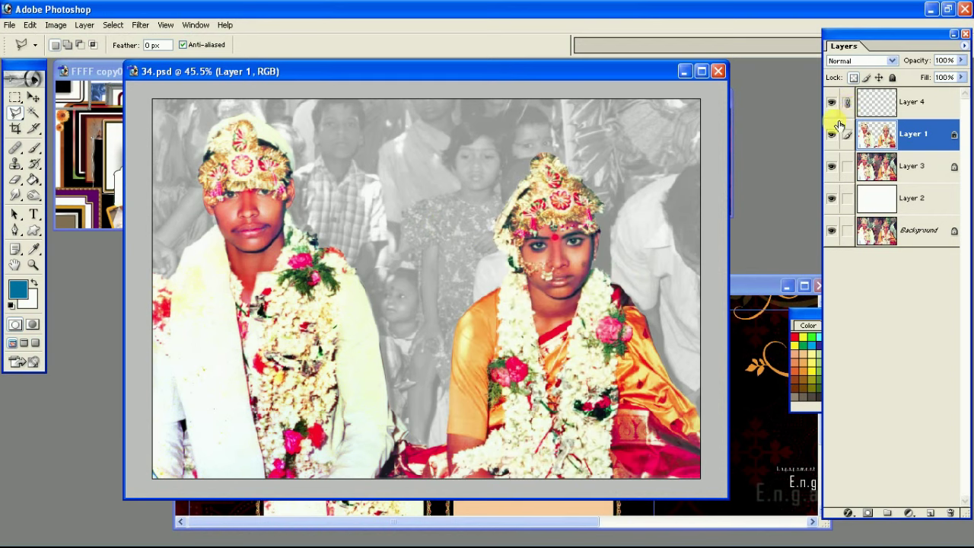
Step: Merge Layer 4 into Layer 1, then reselect the bride and cut her out
key("ctrl+e")
key("f")
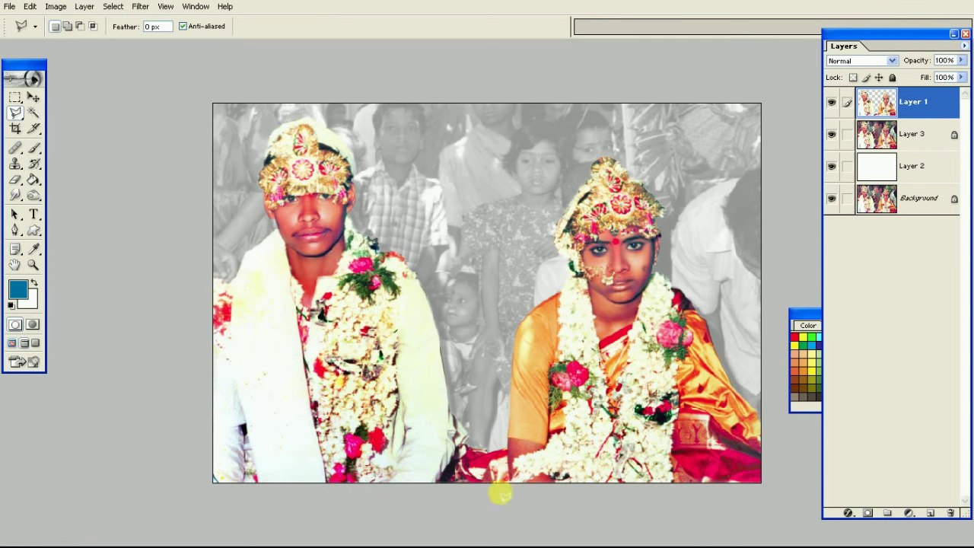
left_click(481, 524)
left_click(495, 209)
left_click(527, 124)
left_click(702, 116)
left_click(761, 291)
left_click(777, 344)
left_click(776, 516)
double_click(675, 510)
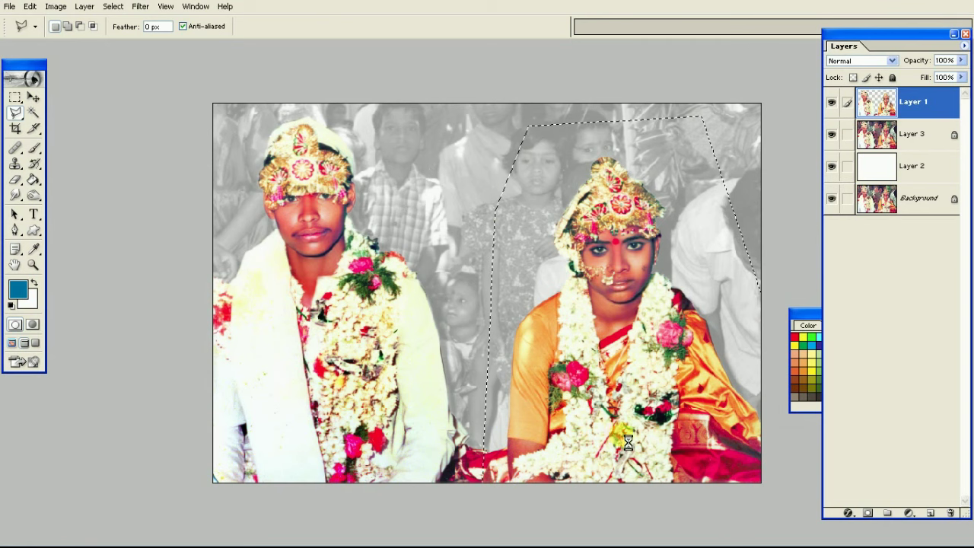
key("Delete")
key("ctrl+d")
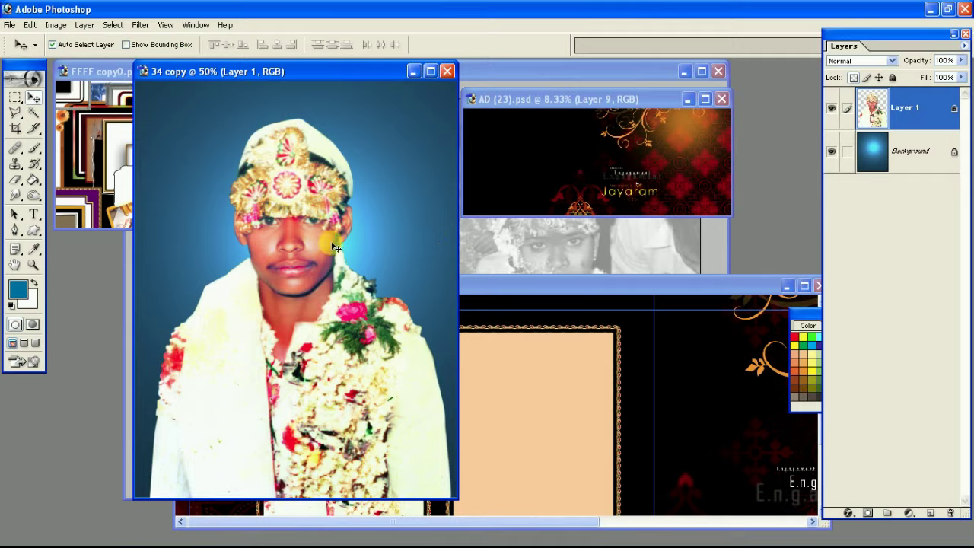
Step: Paste the bride onto the groom portrait, tilted about 2.9° and enlarged to about 118%
key("f")
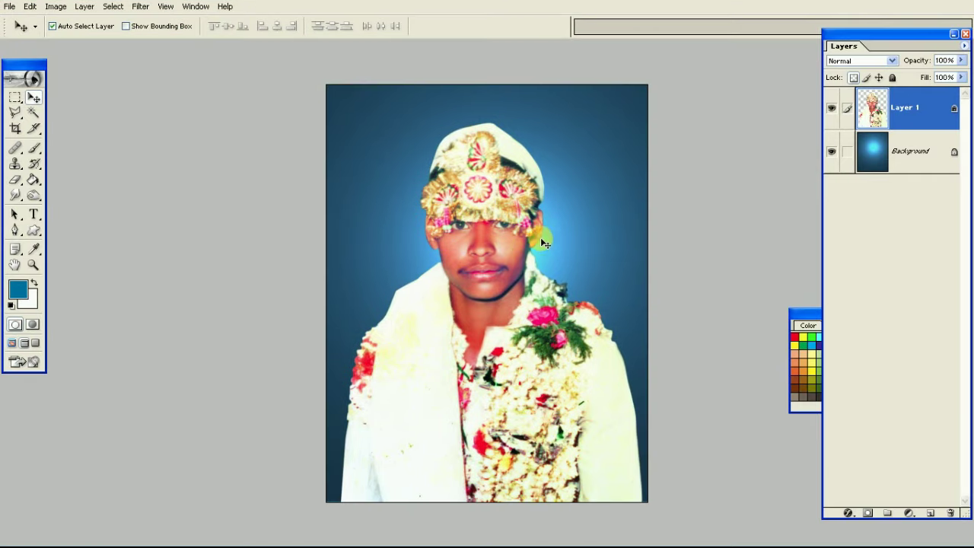
key("ctrl+v")
left_click_drag(536, 318, 542, 356)
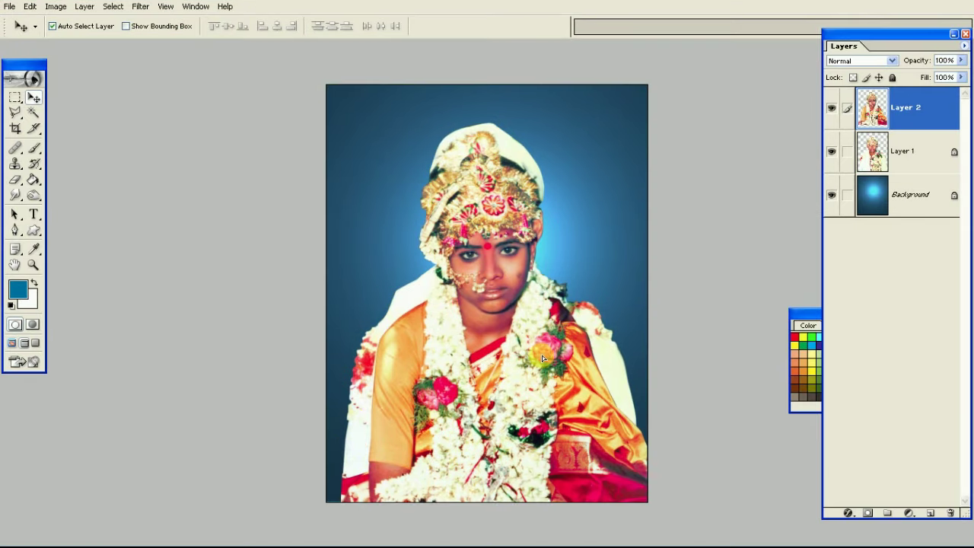
key("ctrl+t")
left_click_drag(767, 146, 749, 166)
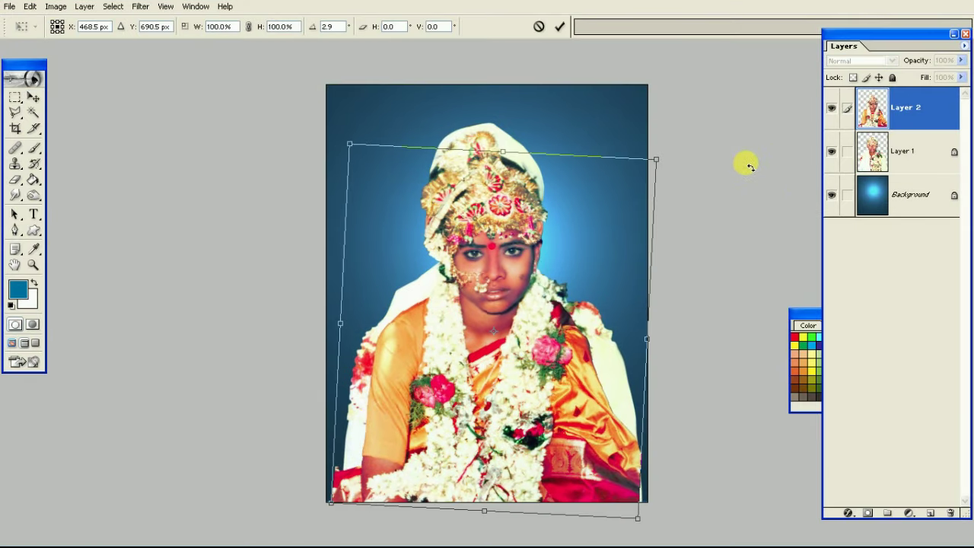
left_click_drag(663, 158, 719, 135)
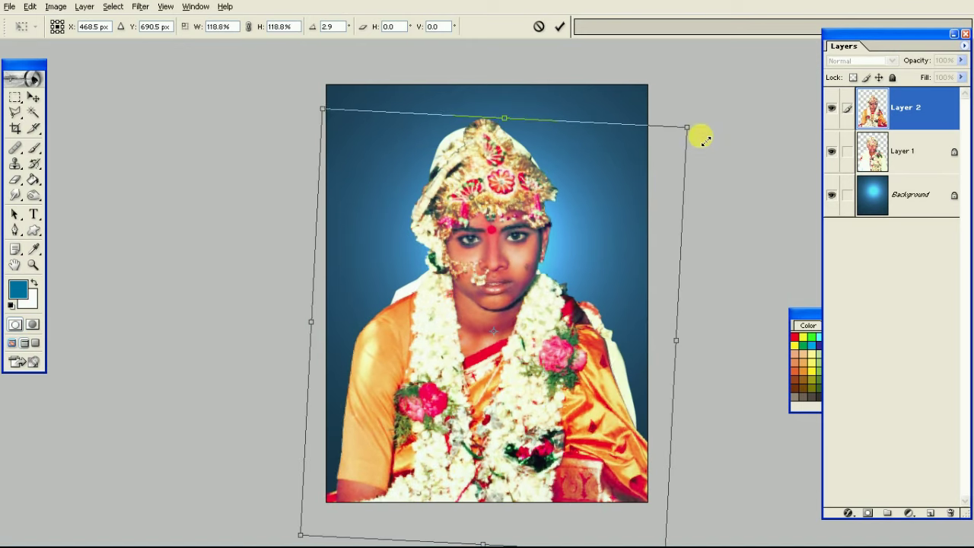
left_click_drag(704, 139, 694, 128)
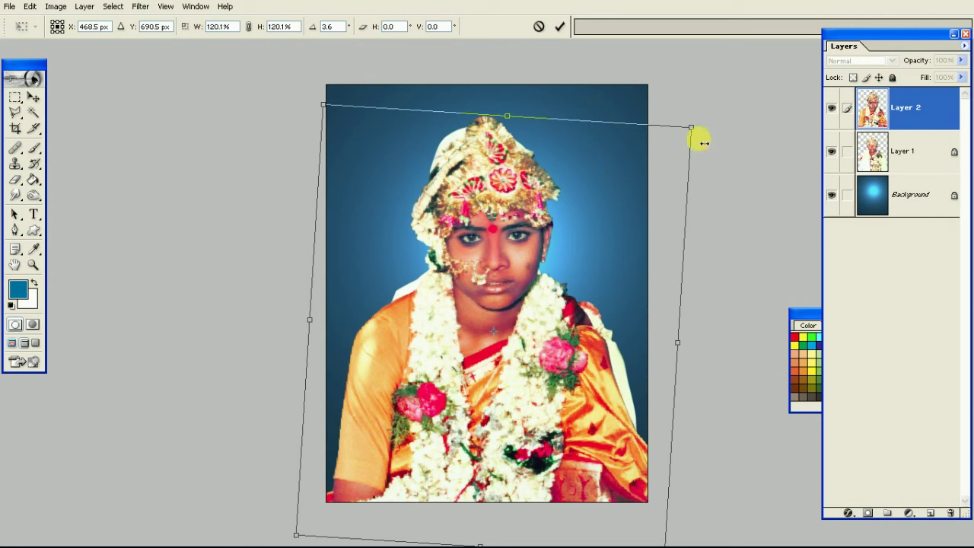
key("Return")
Step: Hide the groom layer, nudge the bride into position, and merge her into the Background
left_click(833, 152)
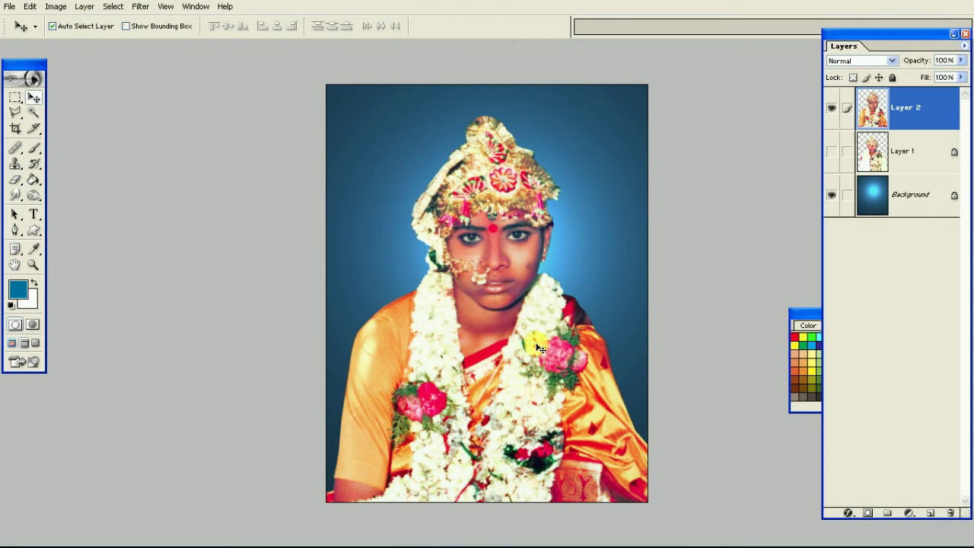
left_click_drag(543, 332, 539, 311)
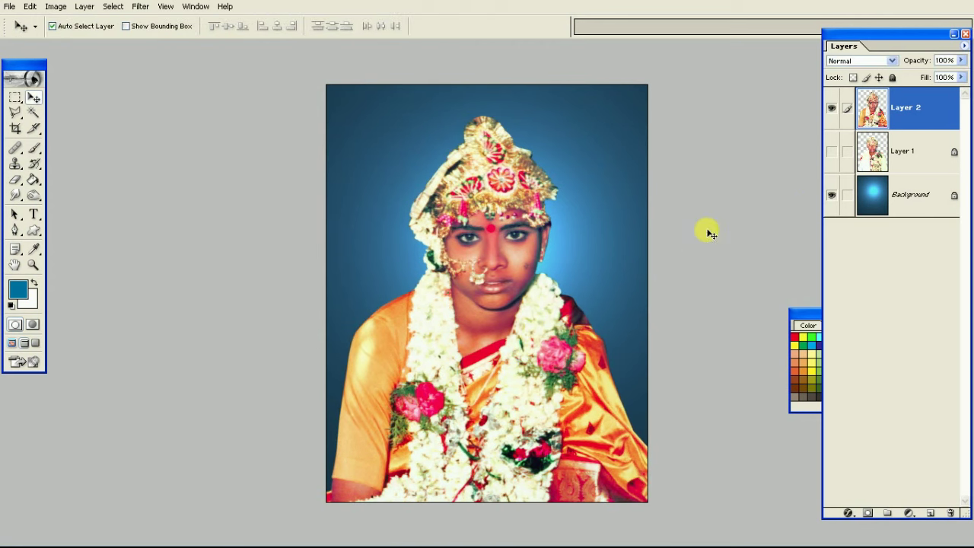
key("ctrl+t")
key("Return")
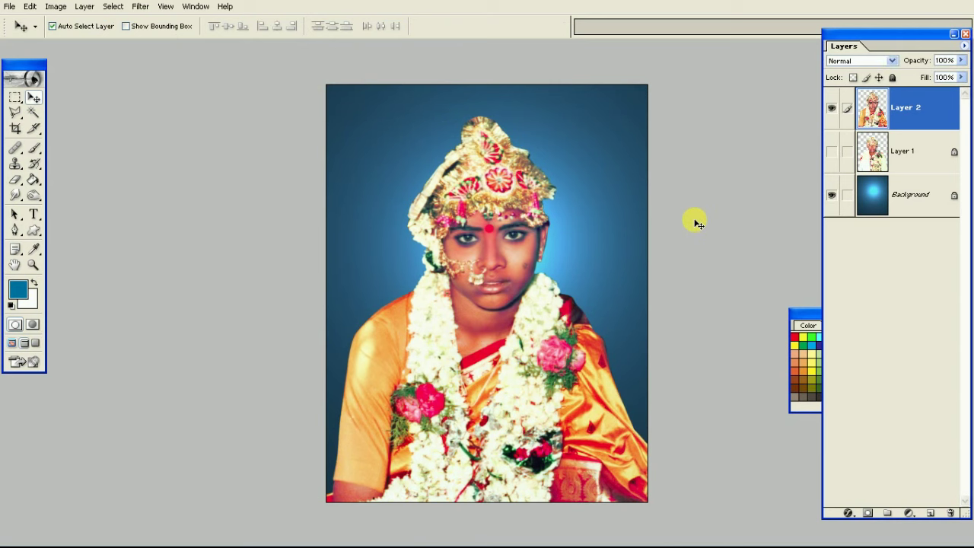
key("Up")
key("Up")
key("Left")
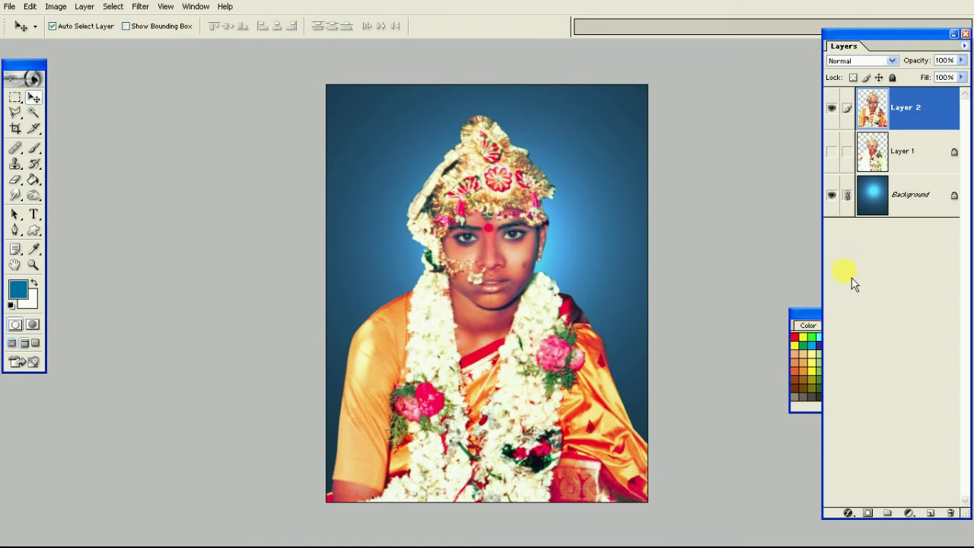
key("ctrl+shift+e")
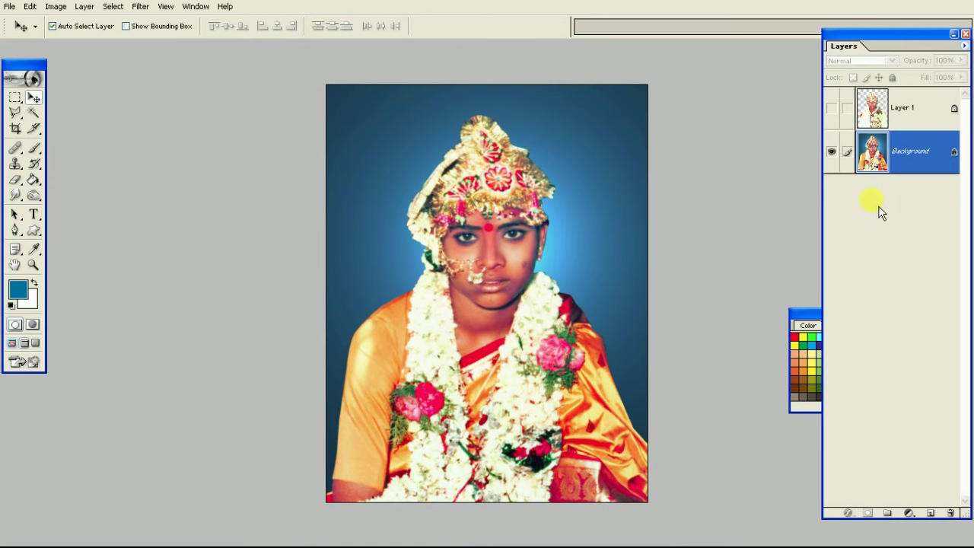
Step: Select and cut the whole bride photo, then bring the album spread forward full-screen
key("ctrl+minus")
left_click(15, 98)
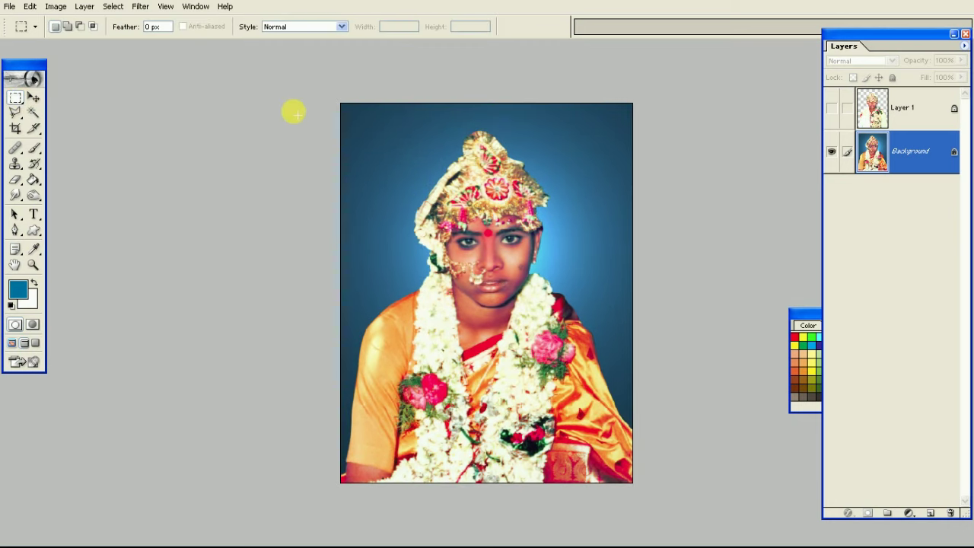
left_click_drag(525, 272, 833, 532)
key("Delete")
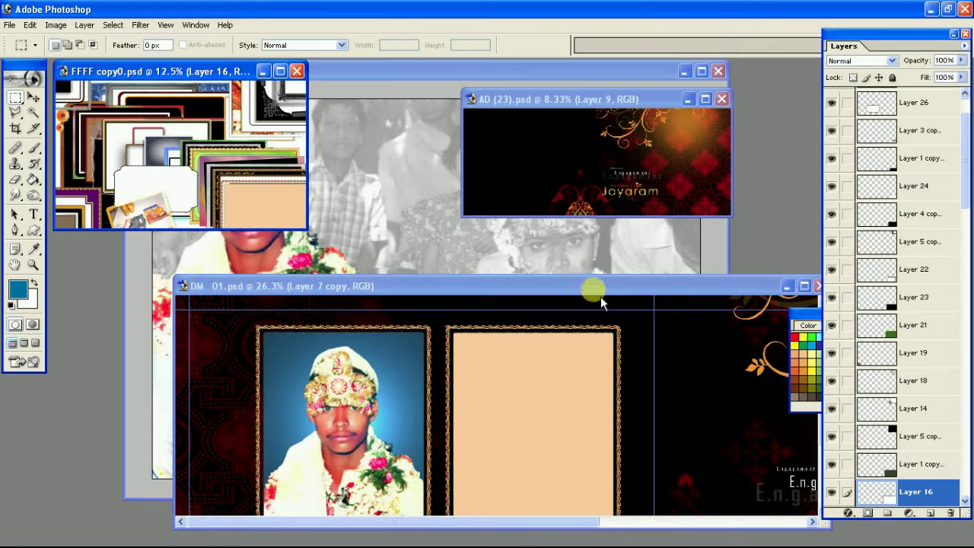
left_click(601, 299)
key("v")
key("f")
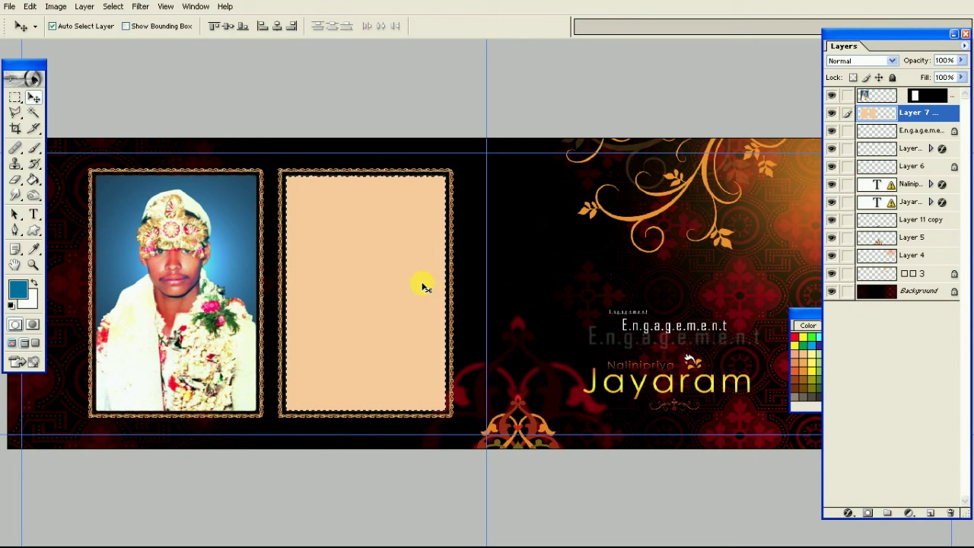
Step: Paste the bride photo into the right frame, scaled to 110% and tilted about -1.9°
left_click(29, 7)
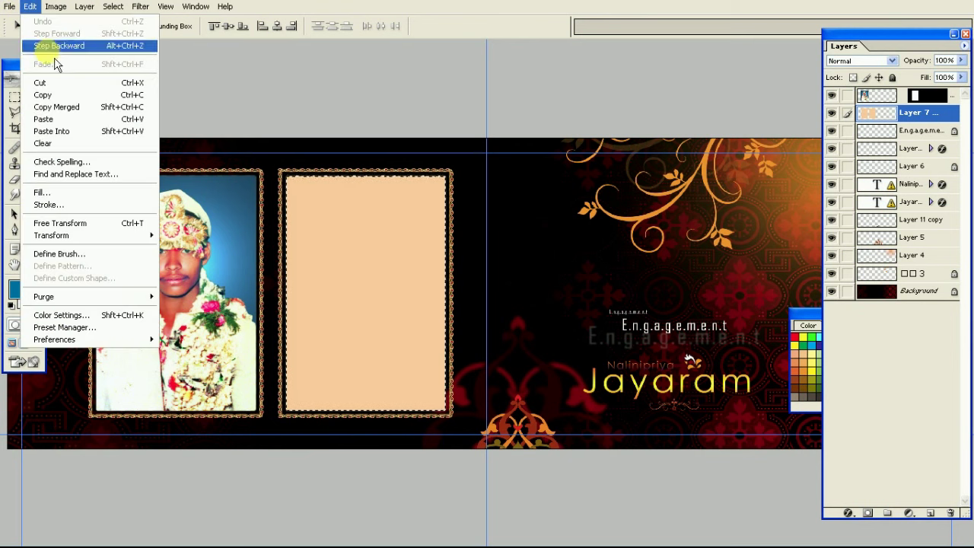
left_click(128, 133)
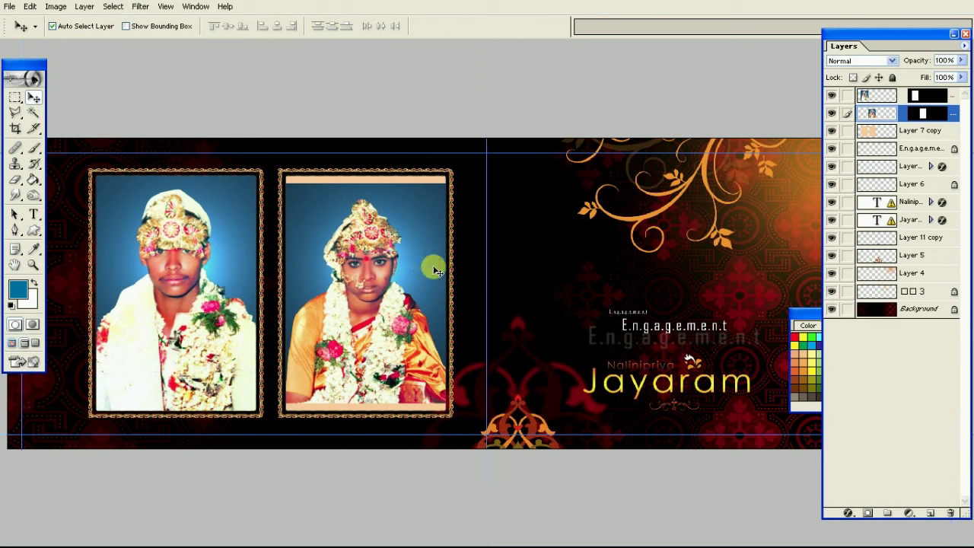
key("ctrl+t")
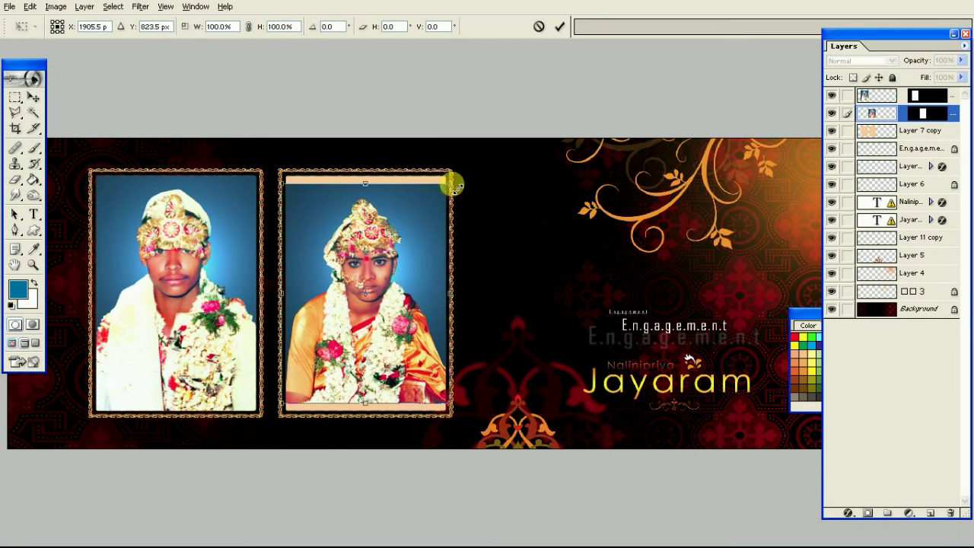
left_click_drag(452, 185, 464, 183)
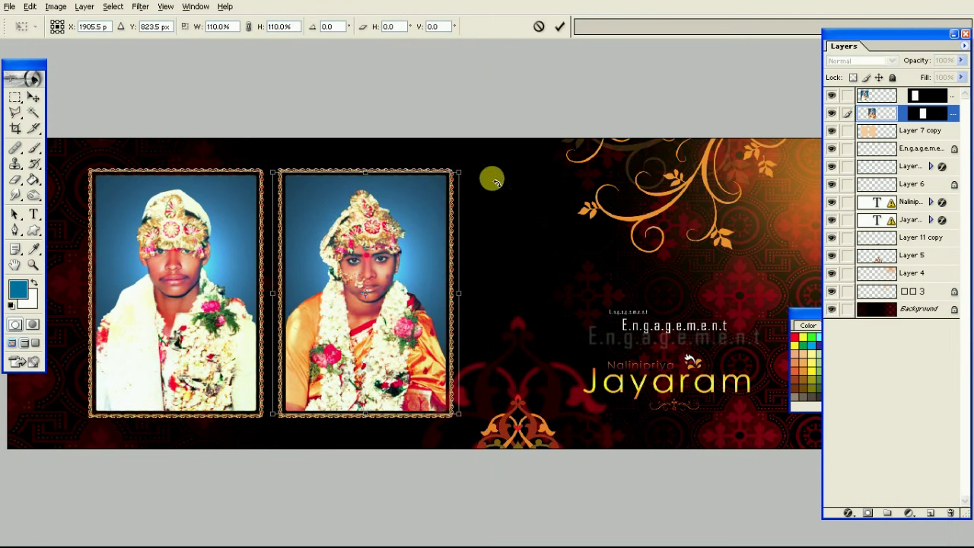
left_click_drag(456, 170, 462, 171)
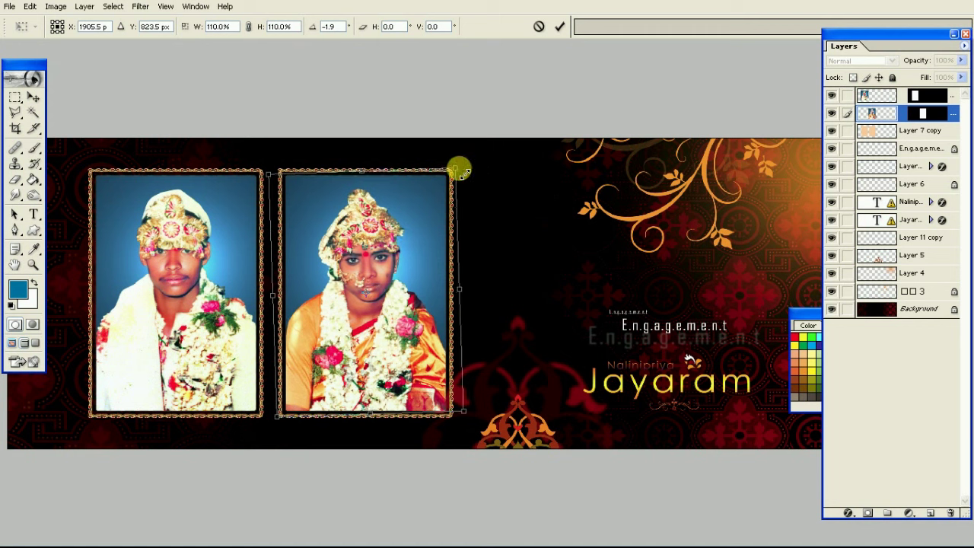
key("Return")
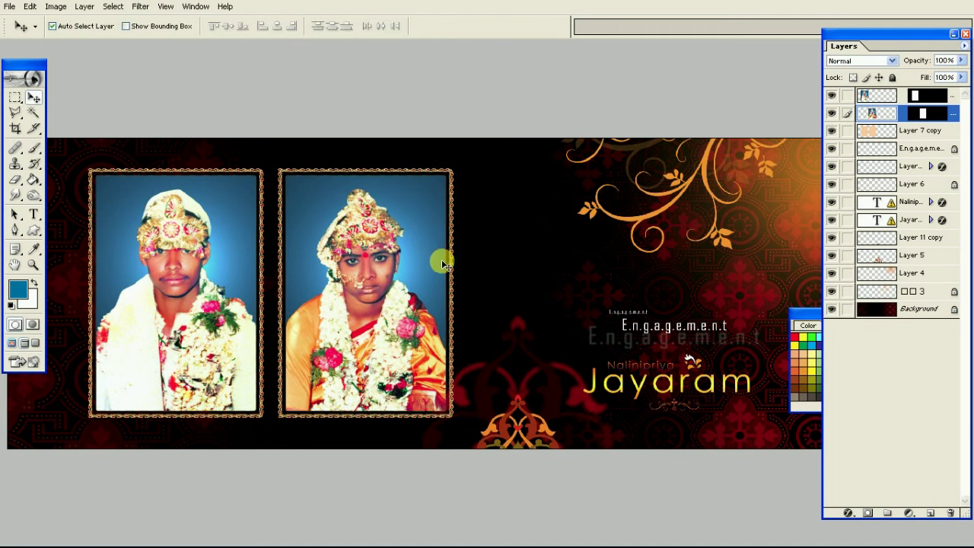
left_click(190, 289)
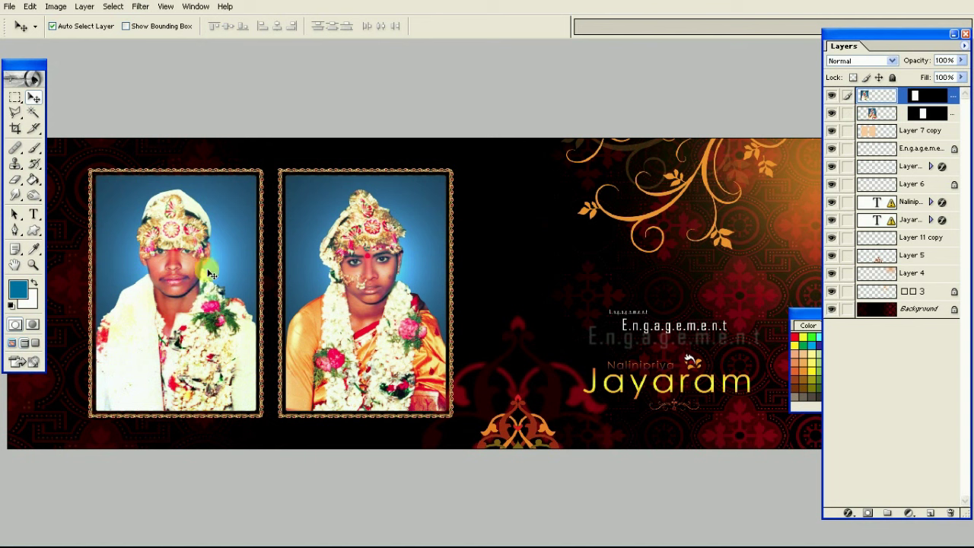
Step: Enlarge the groom photo very slightly
key("ctrl+t")
left_click_drag(275, 163, 276, 160)
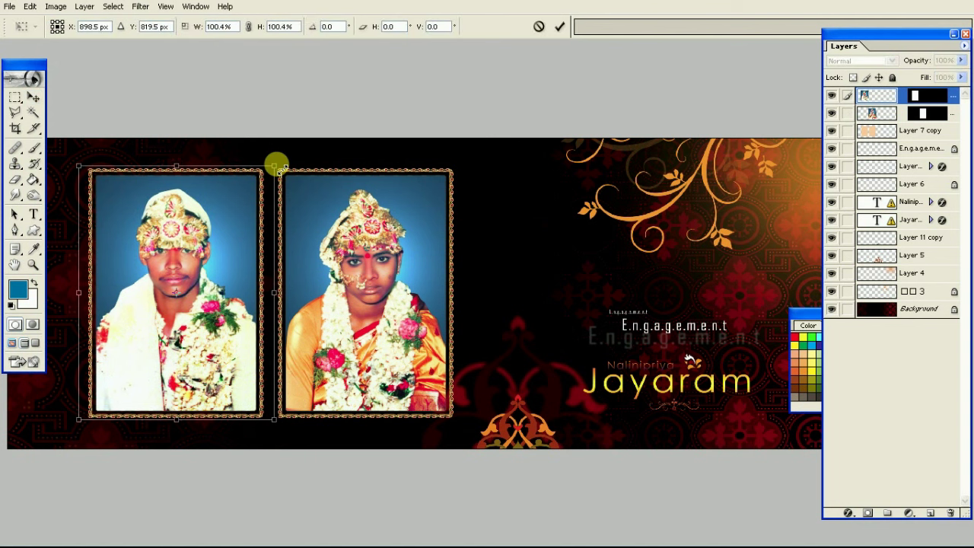
double_click(226, 219)
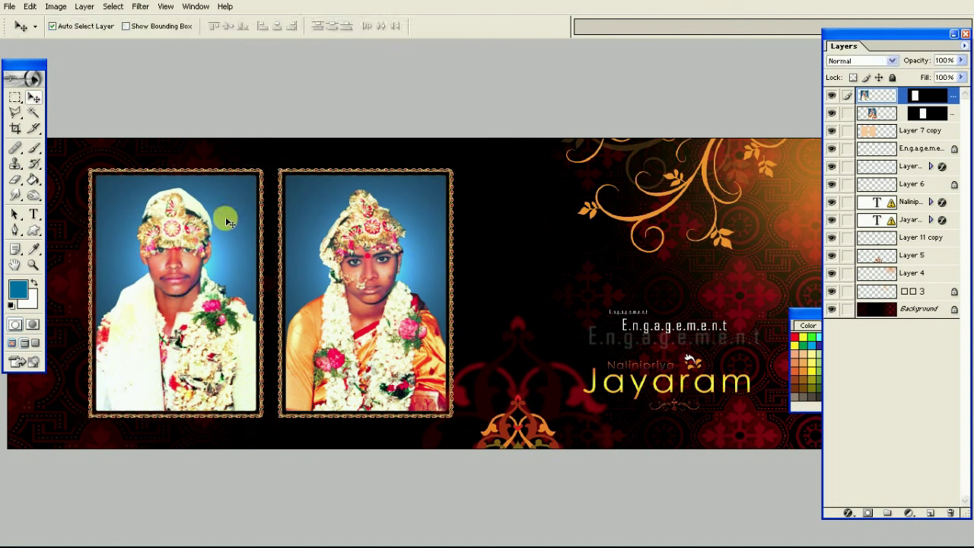
Step: Apply Brightness/Contrast of -8 brightness and +10 contrast, faded to 65%
key("alt+i")
key("a")
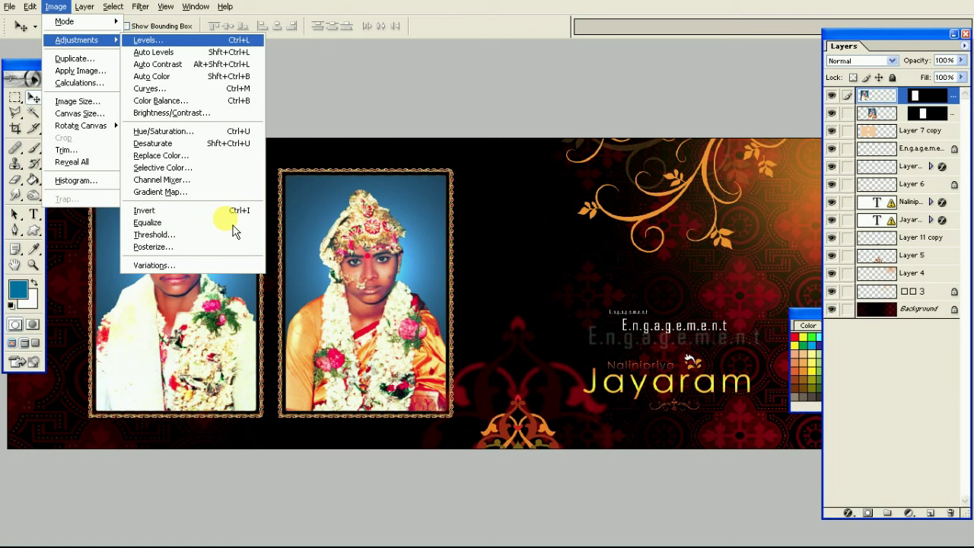
key("c")
type("-8")
key("Tab")
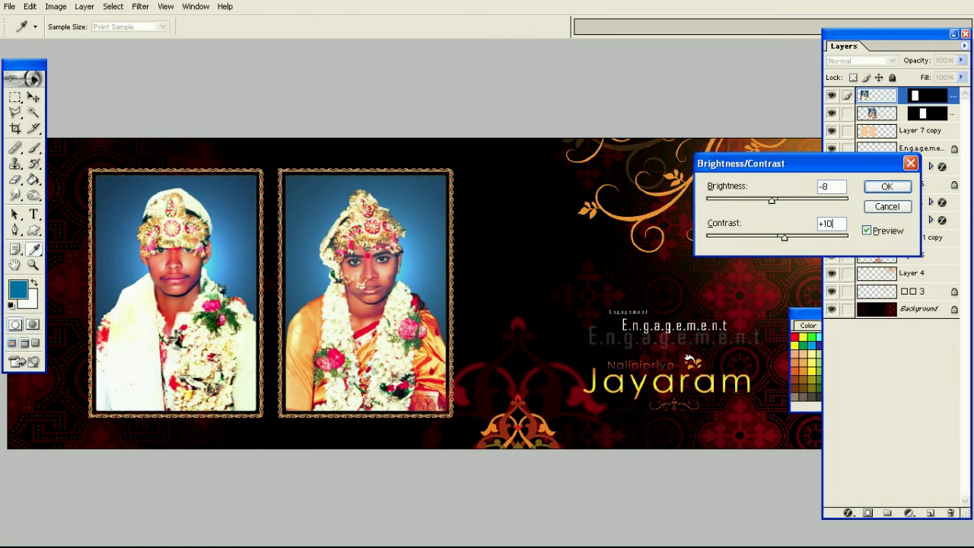
key("Return")
key("ctrl+shift+f")
key("Return")
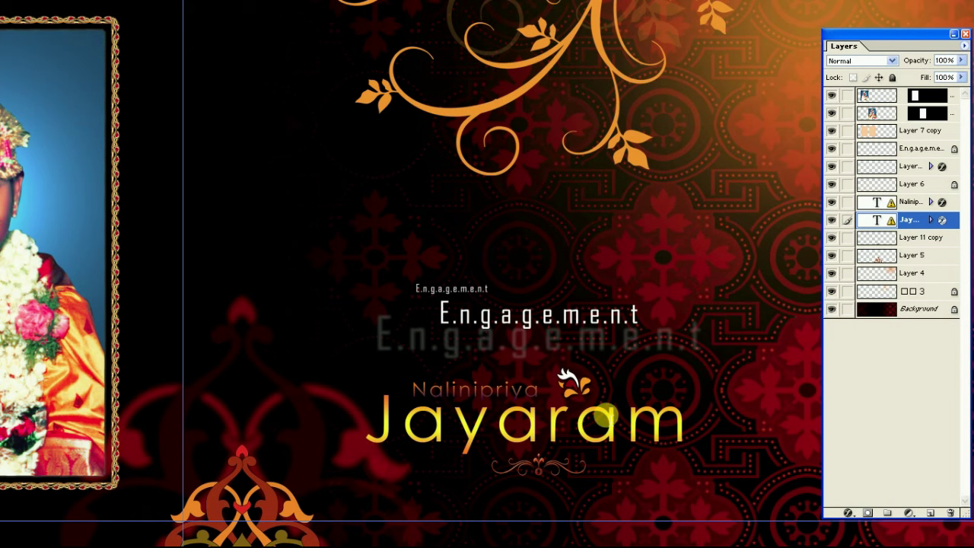
Step: Replace the Jayaram title text with 'Wedding', dismissing the missing-fonts warning
left_click(609, 415)
key("Return")
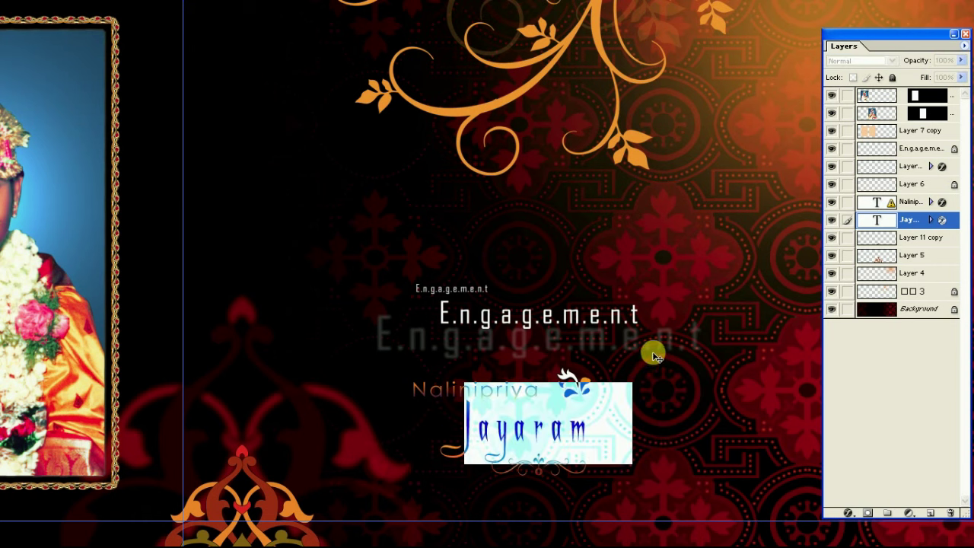
type("Weddin")
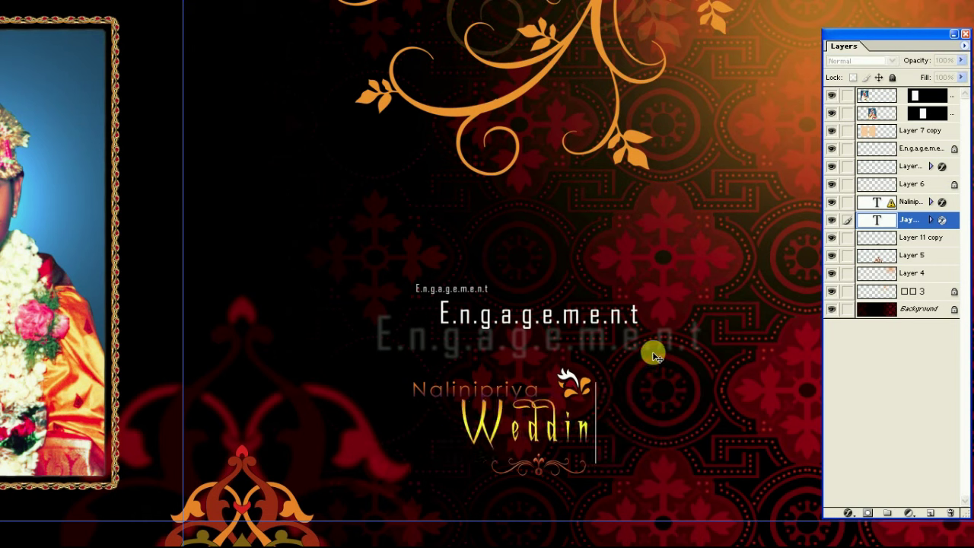
type("g")
key("ctrl+Return")
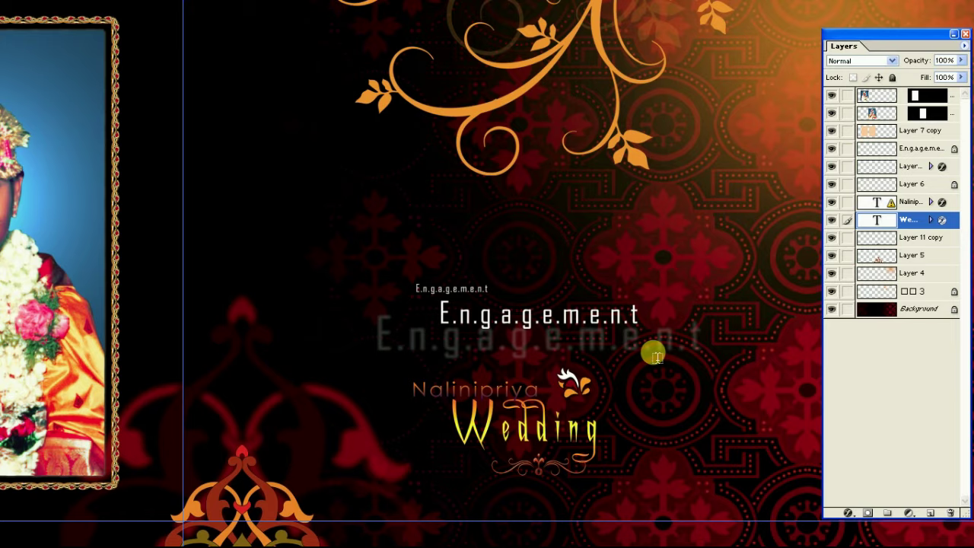
Step: Try several fonts on the Wedding title, then keep the tall condensed typeface
key("Tab")
key("Down")
key("Down")
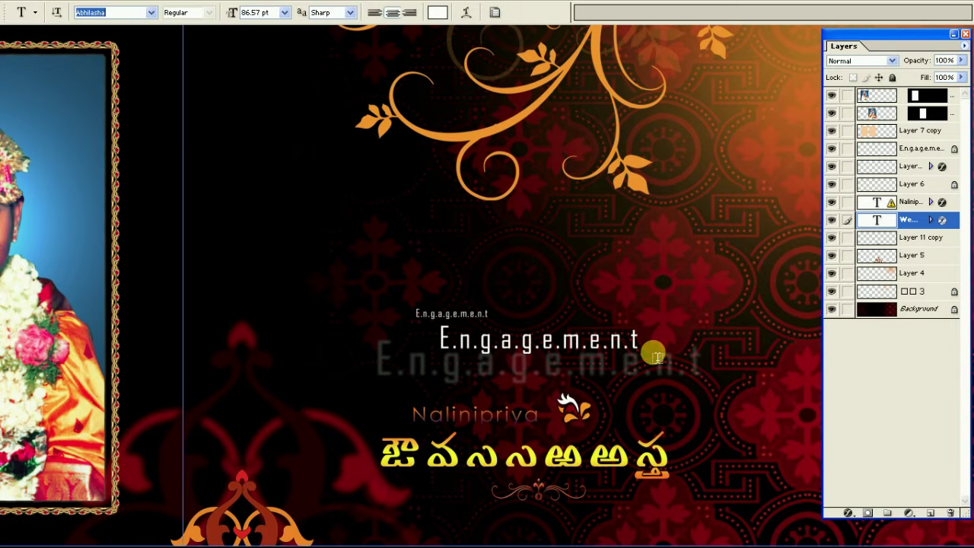
key("Down")
key("Down")
key("Down")
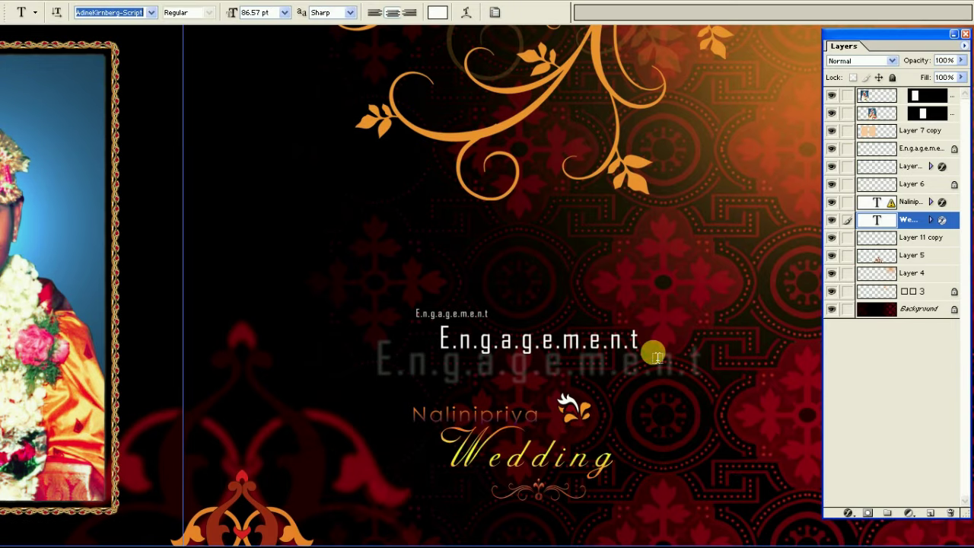
key("Down")
key("Down")
key("Down")
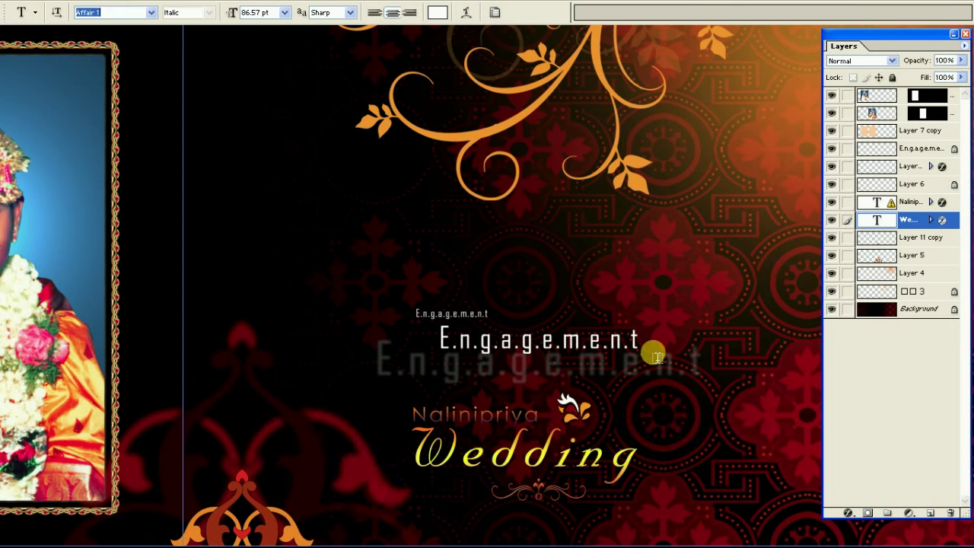
key("Down")
key("Down")
key("Up")
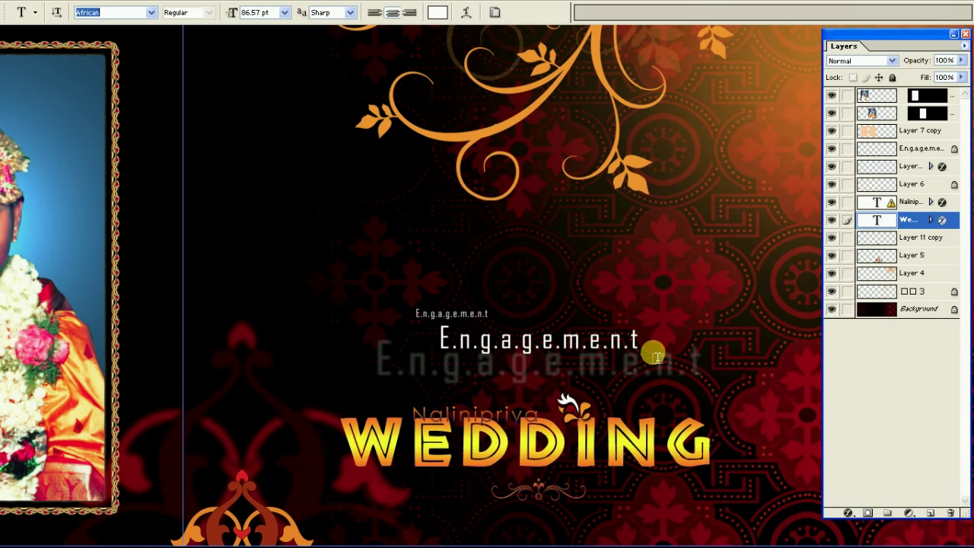
key("v")
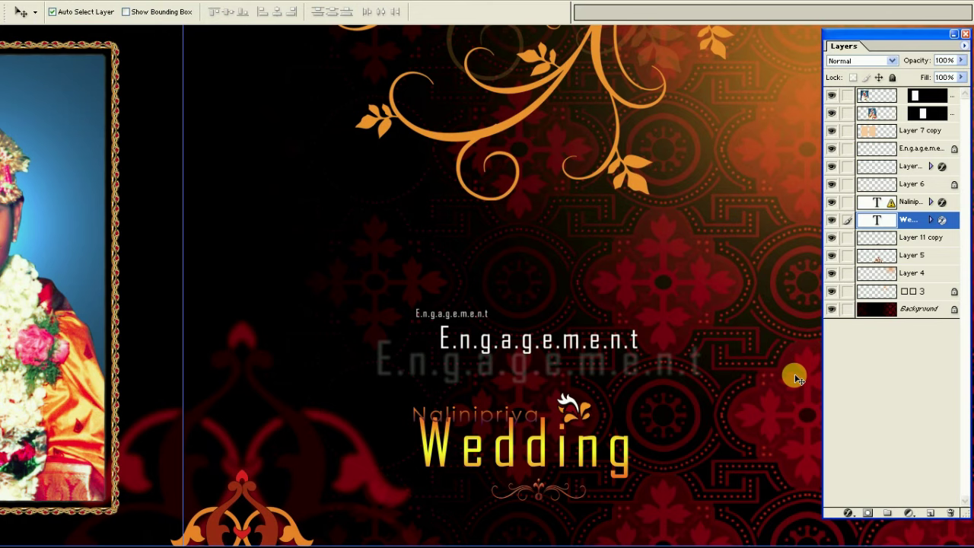
key("ctrl+plus")
key("ctrl+plus")
left_click_drag(620, 393, 504, 184)
Step: Merge the ornament layers and delete the Nalinipriya and Engagement texts
right_click(543, 242)
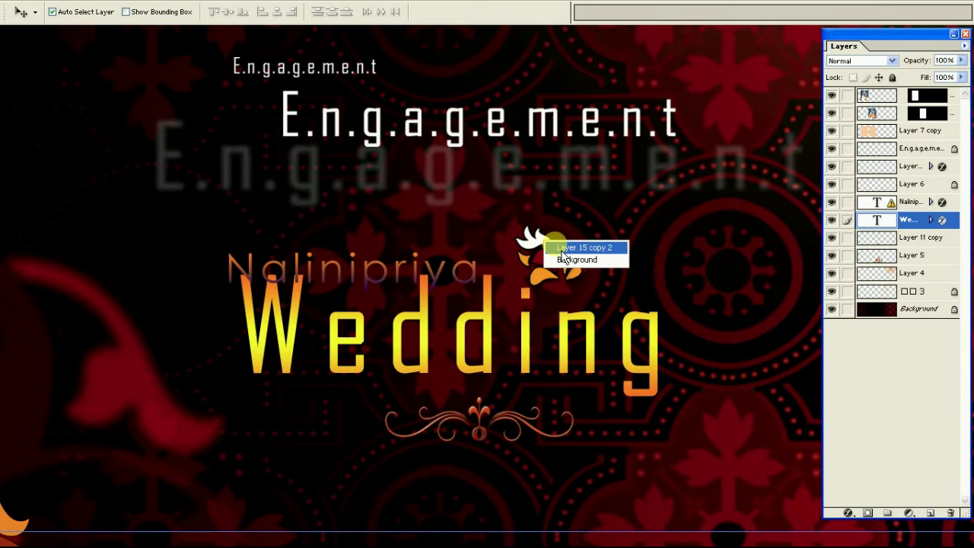
left_click(576, 246)
key("ctrl+e")
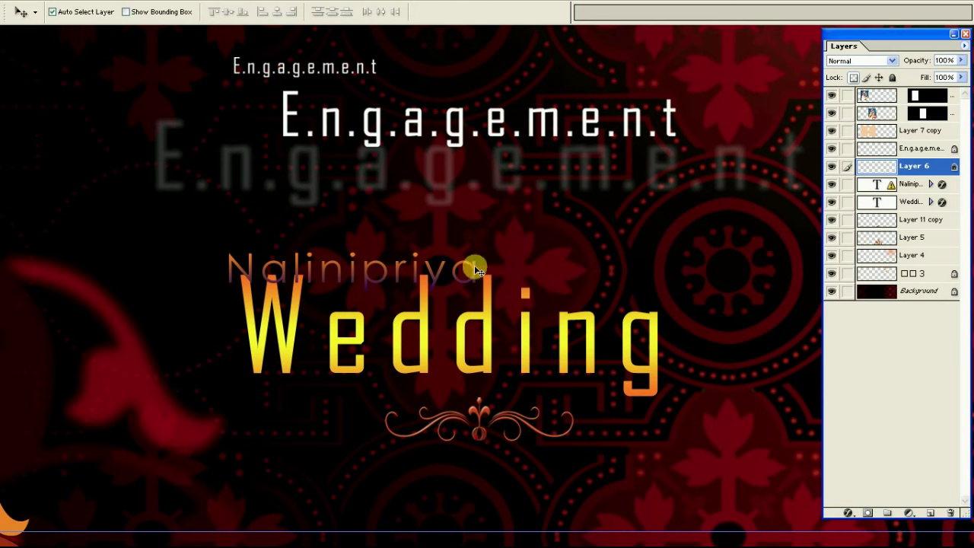
left_click_drag(478, 270, 522, 203)
key("Delete")
mouse_move(537, 120)
left_mouse_down()
mouse_move(570, 157)
mouse_move(504, 152)
left_mouse_up()
key("Delete")
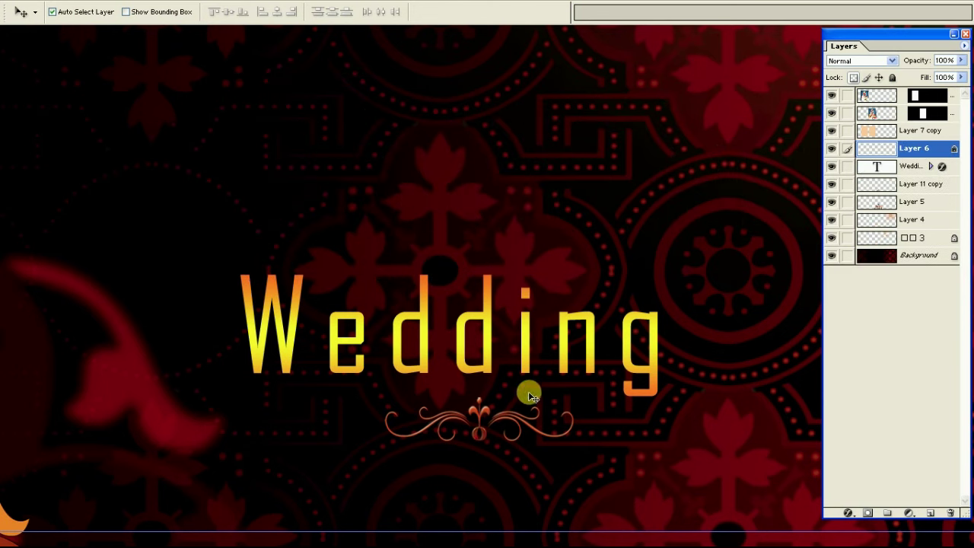
Step: Duplicate the ornament, flip it vertically, and place it enlarged above Wedding
left_click_drag(481, 406, 493, 411)
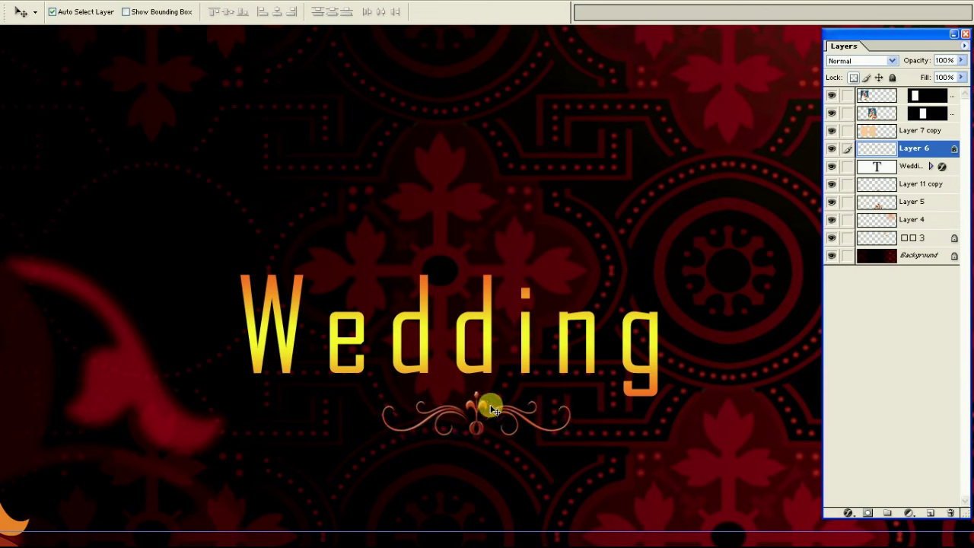
key("ctrl+j")
key("ctrl+t")
right_click(531, 366)
left_click(576, 455)
left_click_drag(517, 409, 522, 223)
mouse_move(576, 246)
left_mouse_down()
mouse_move(700, 294)
mouse_move(586, 237)
left_mouse_up()
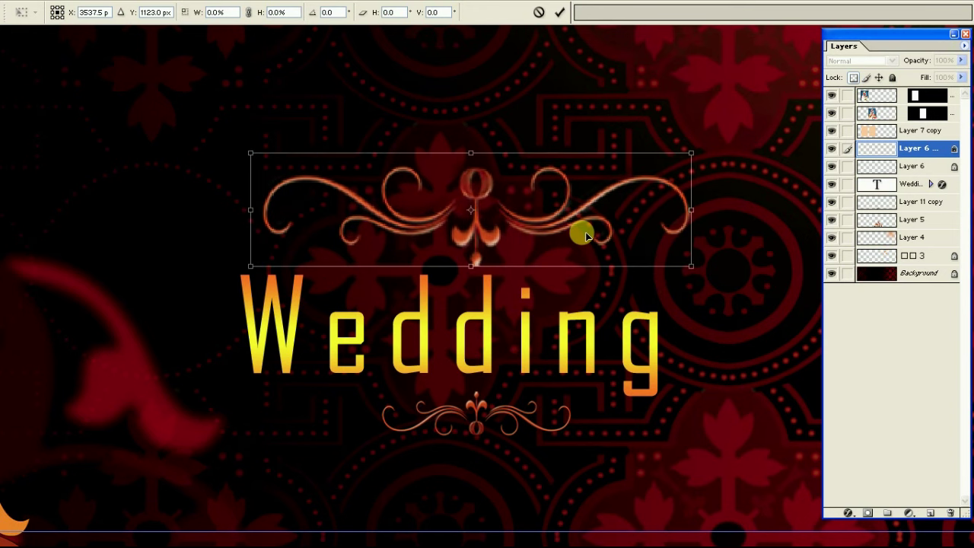
key("Return")
Step: Nudge the lower ornament and the title, and widen Wedding to about 126%
left_click(477, 401)
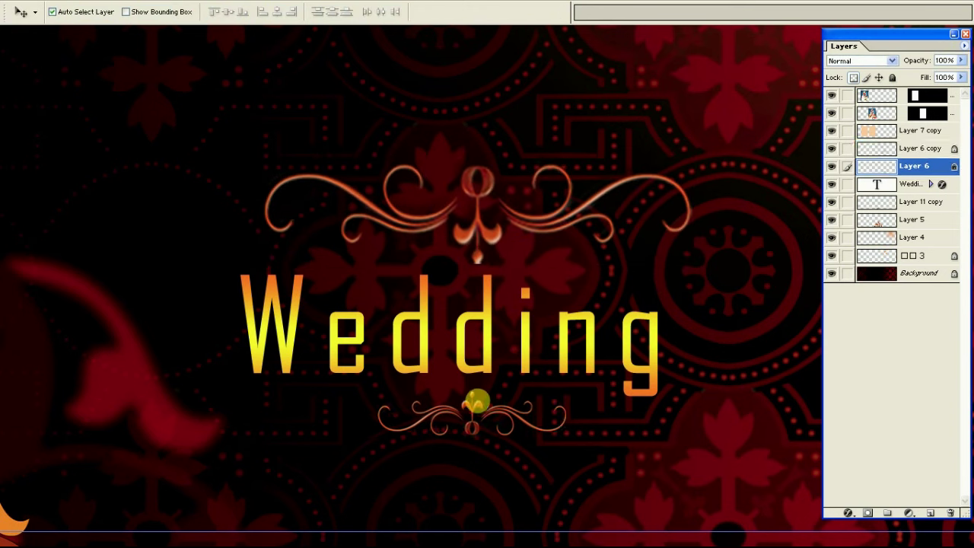
left_click_drag(483, 404, 480, 395)
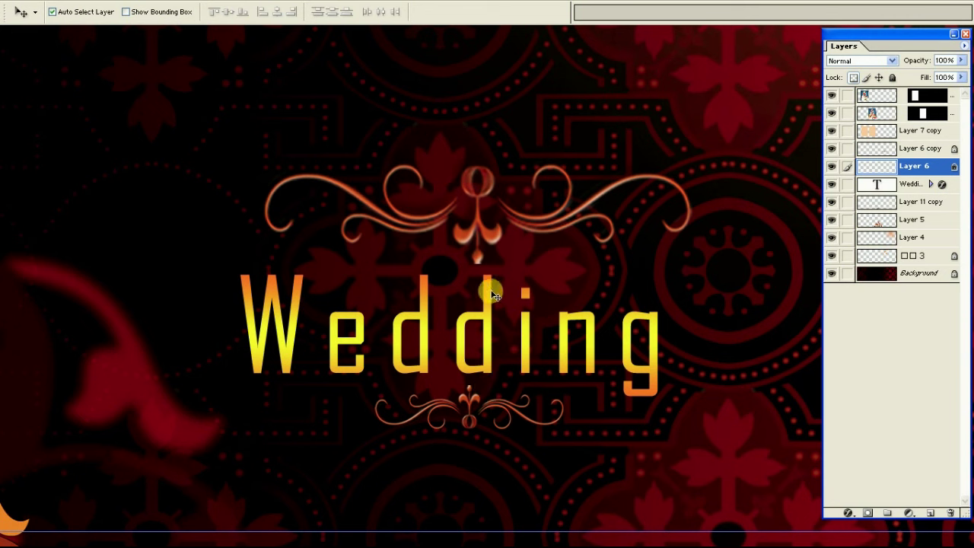
left_click_drag(492, 291, 492, 285)
key("ctrl+t")
left_click_drag(659, 327, 706, 325)
key("Return")
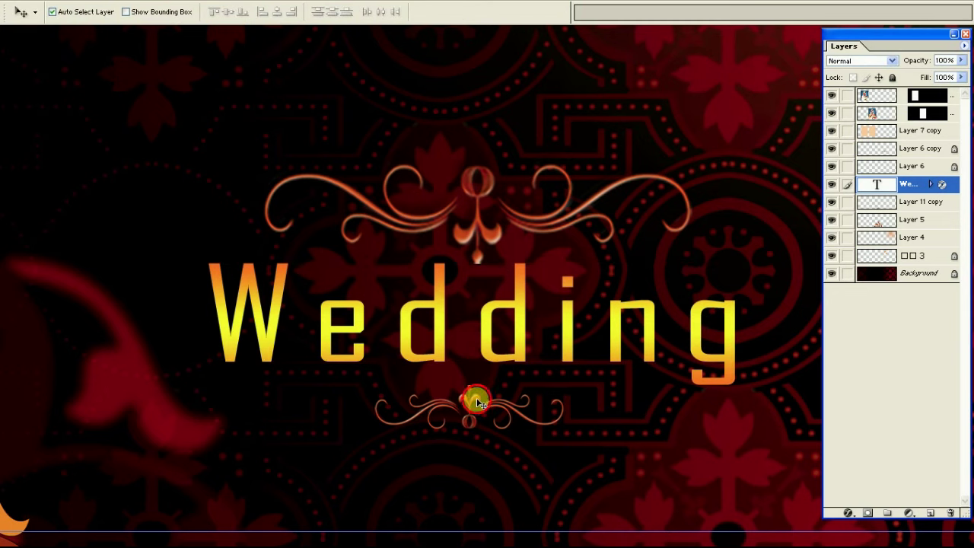
Step: Centre the lower ornament and merge the title and ornaments into Layer 6
left_click_drag(478, 403, 487, 404)
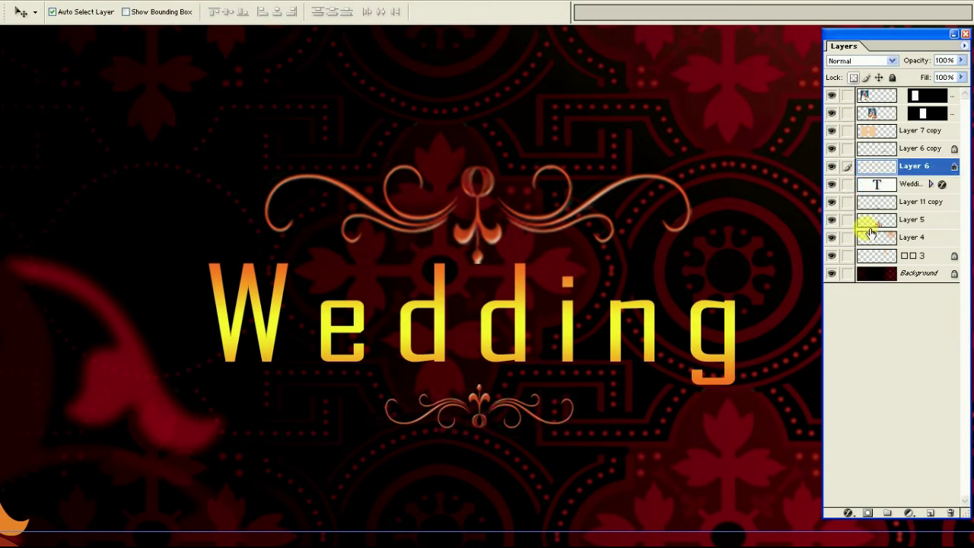
left_click(832, 166)
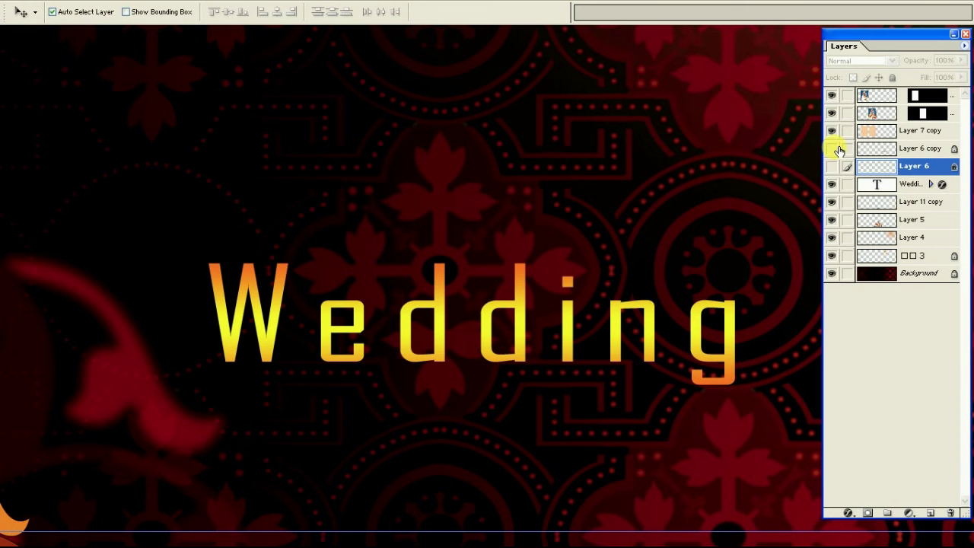
left_click(836, 185)
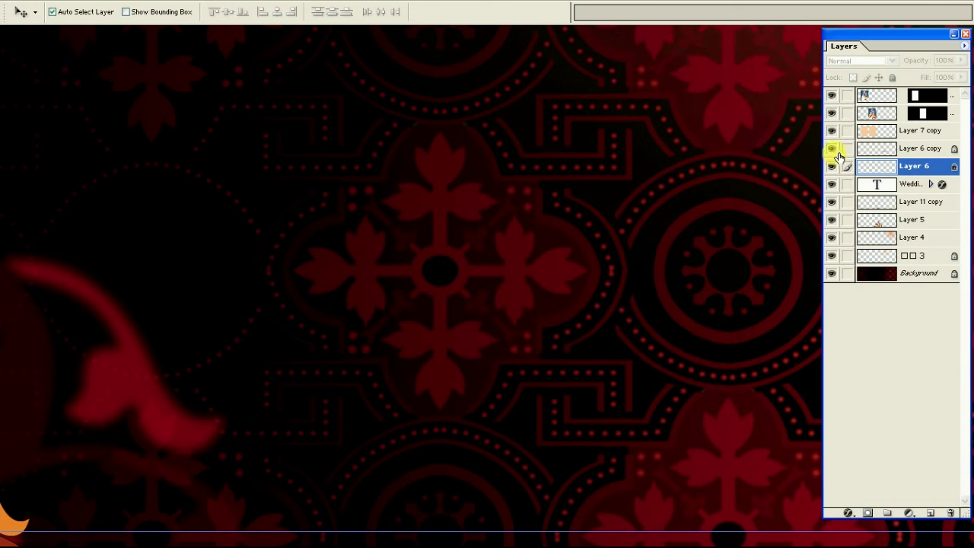
left_click(837, 156)
key("ctrl+e")
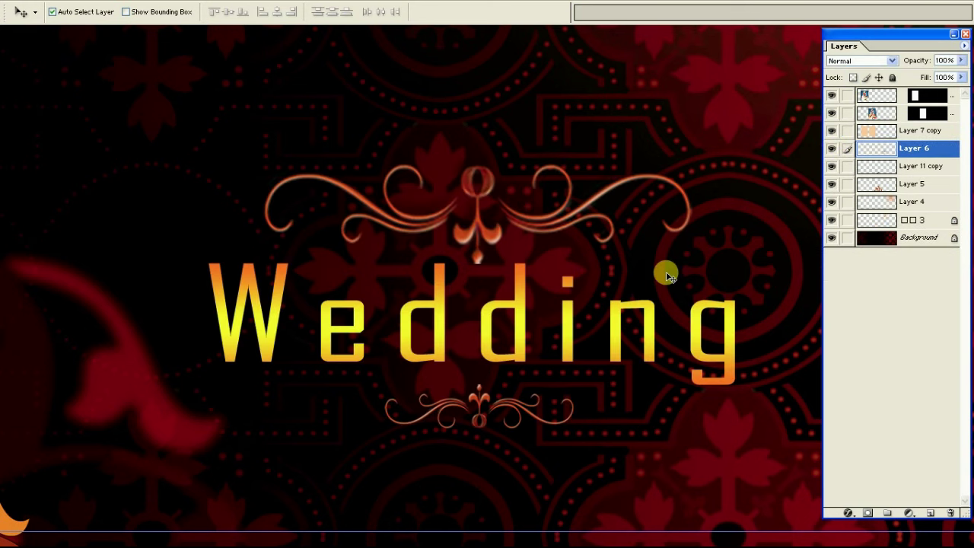
Step: Shrink the merged Wedding artwork and move it up-left beside the portraits
key("ctrl+t")
left_click_drag(737, 277, 750, 271)
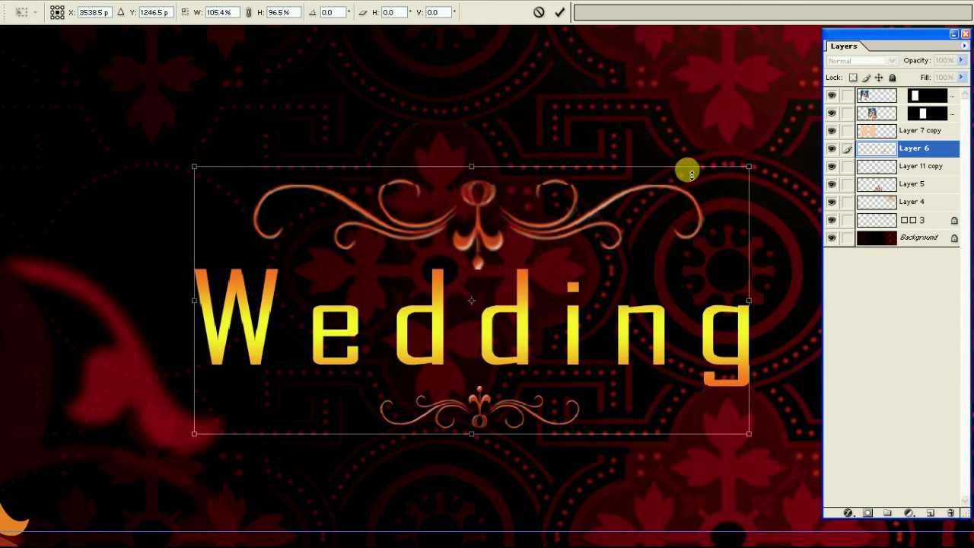
mouse_move(746, 168)
left_mouse_down()
mouse_move(723, 205)
mouse_move(648, 252)
left_mouse_up()
key("Return")
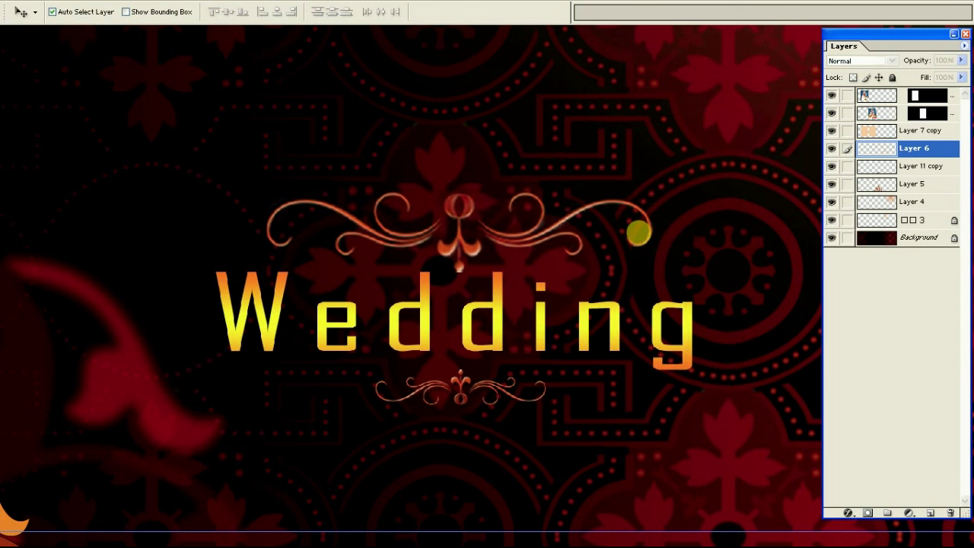
key("ctrl+minus")
left_click_drag(583, 414, 442, 274)
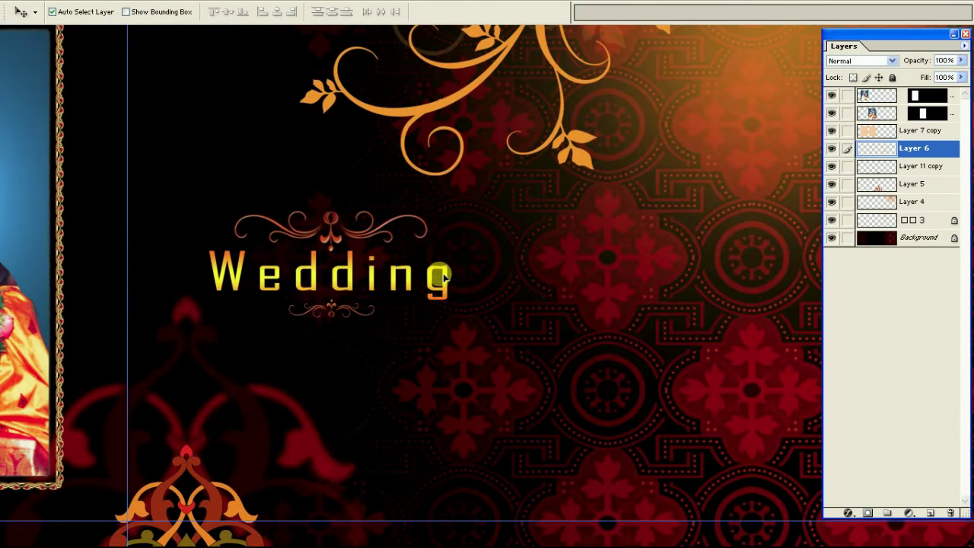
left_click_drag(455, 347, 416, 335)
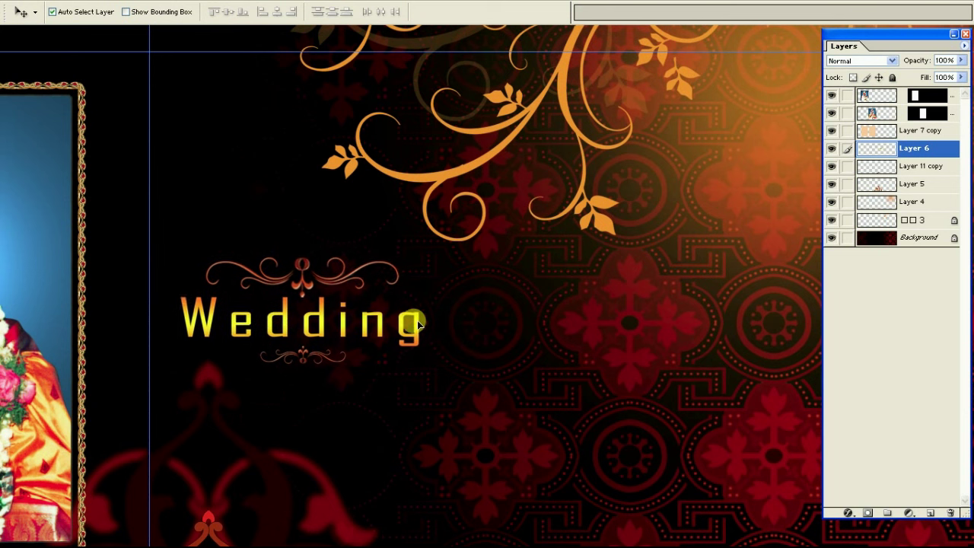
Step: Enlarge the Wedding artwork slightly to about 112%, then fit the spread on screen
key("ctrl+t")
left_click_drag(419, 372, 436, 380)
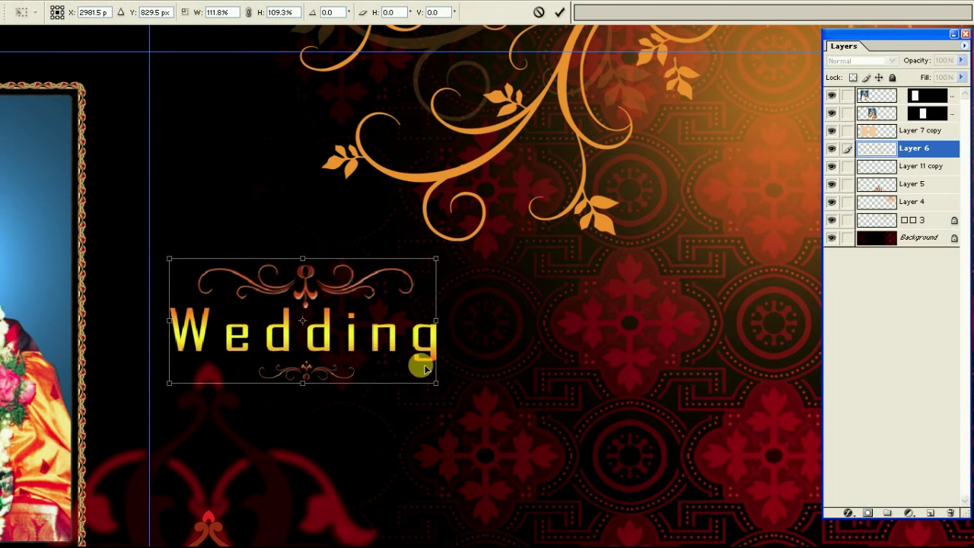
key("Return")
right_click(546, 278)
left_click(571, 286)
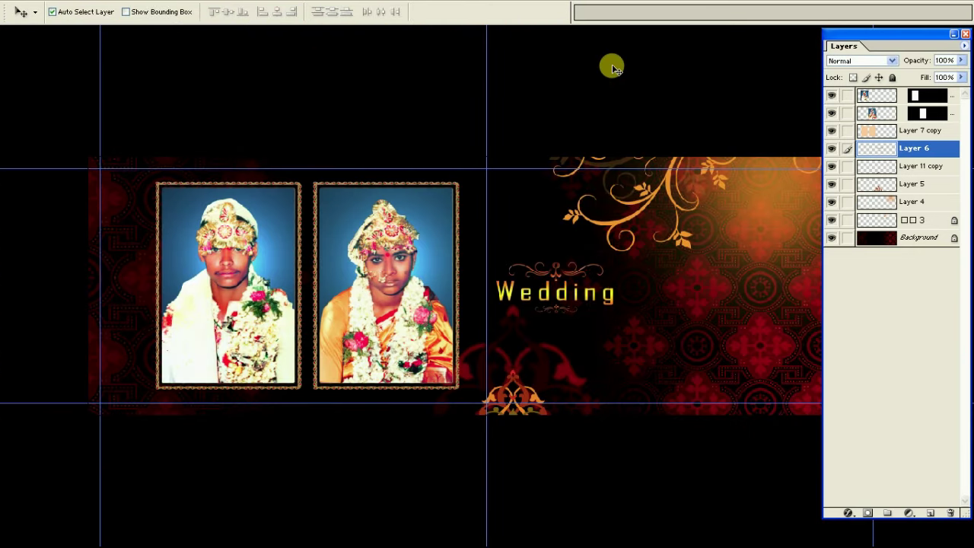
key("shift+Tab")
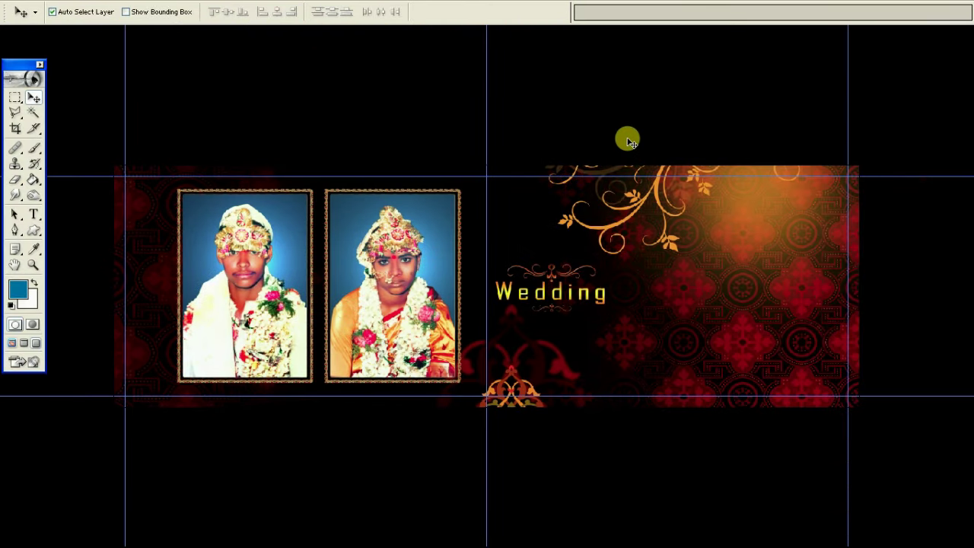
Step: Zoom both documents to 25% and drag the bride cut-out from 59.psd into the spread
key("ctrl+0")
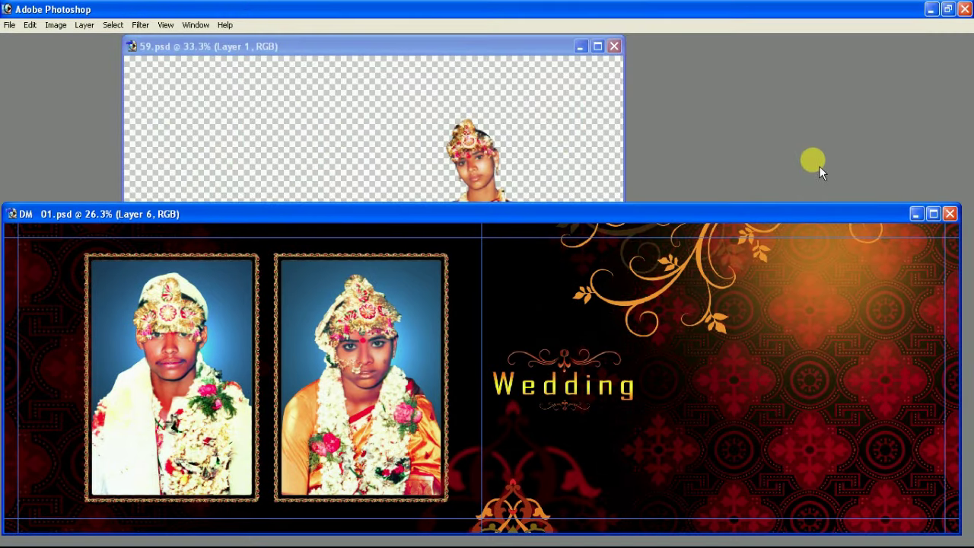
key("super")
key("Escape")
key("ctrl+minus")
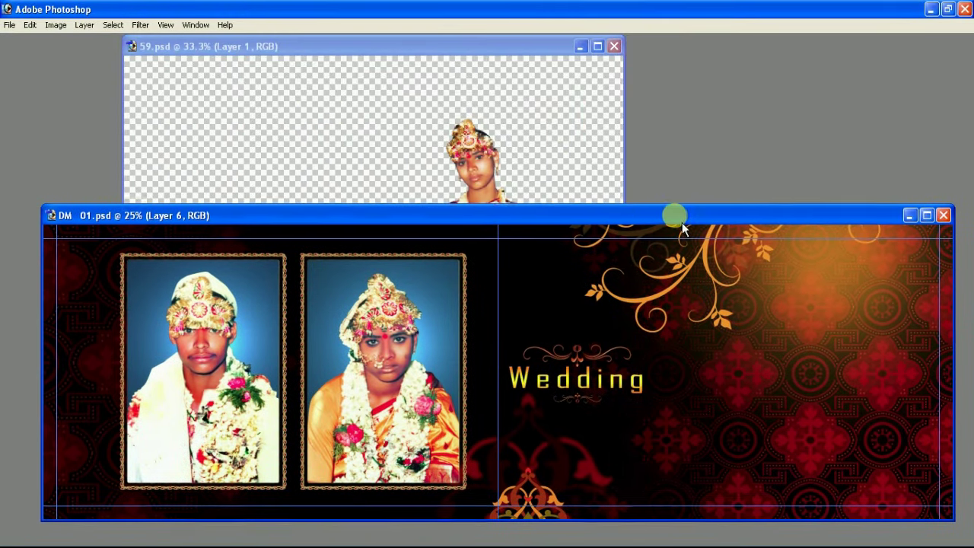
left_click(555, 152)
key("ctrl+minus")
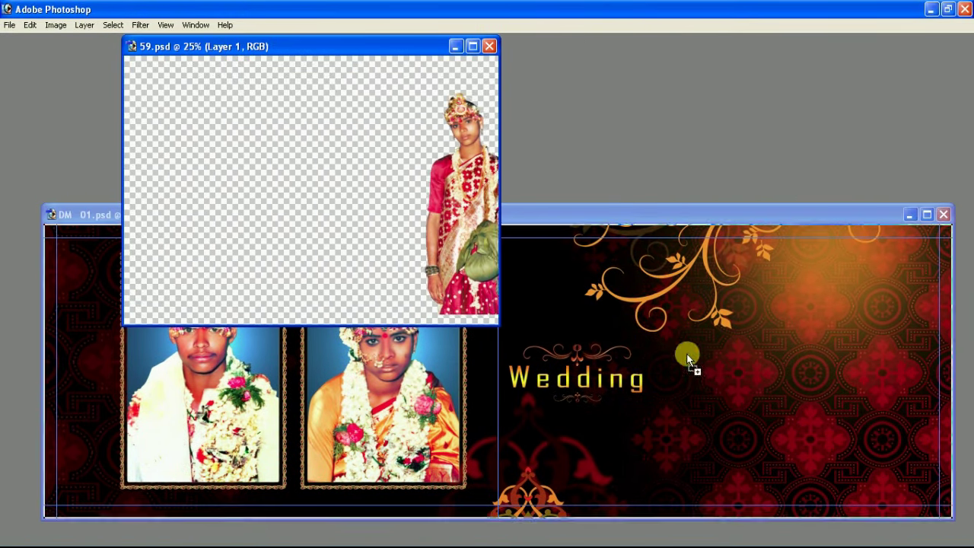
left_click_drag(680, 345, 718, 363)
Step: Move the bride to the spread's right side and enlarge her proportionally
key("f")
key("ctrl+plus")
scroll(675, 323, "right", 2)
left_click_drag(637, 320, 738, 428)
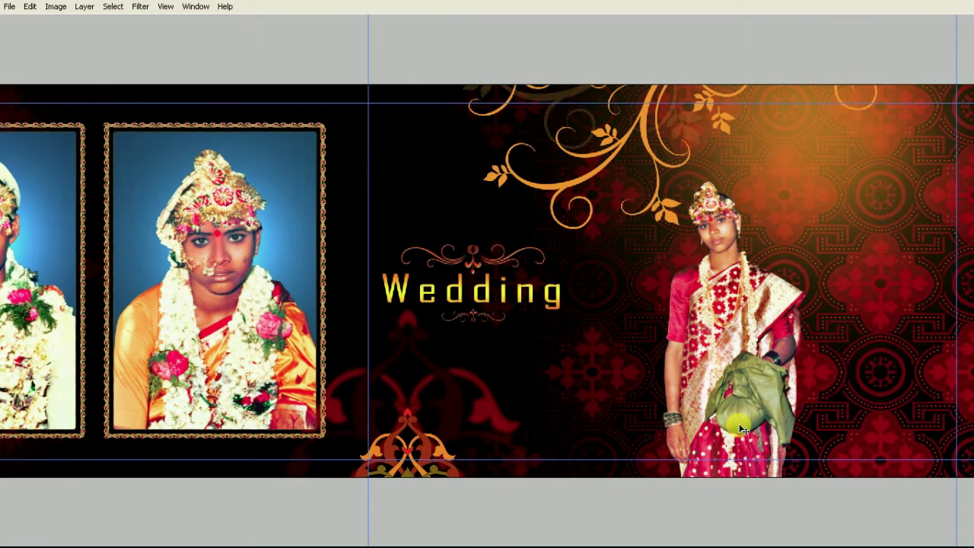
key("ctrl+t")
left_click_drag(807, 177, 860, 126)
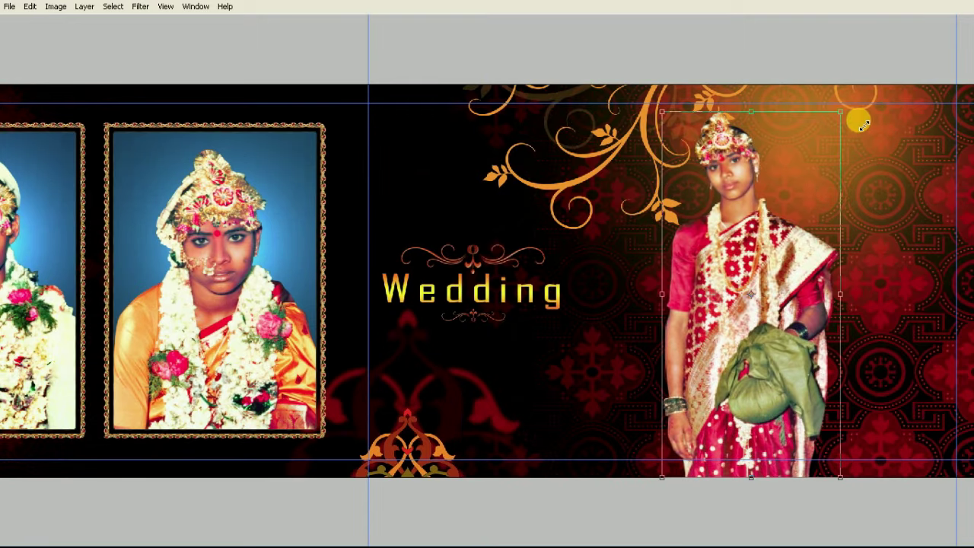
left_click_drag(803, 192, 816, 192)
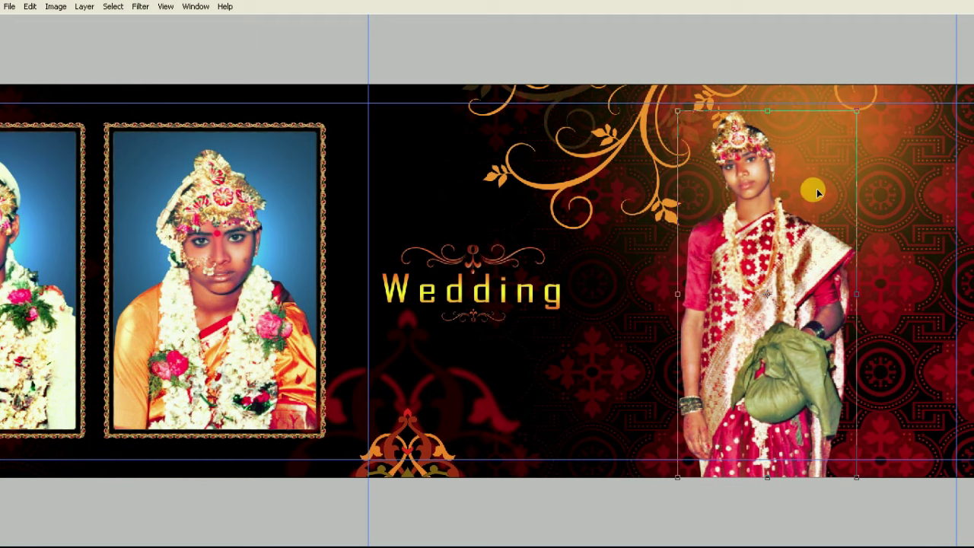
key("Return")
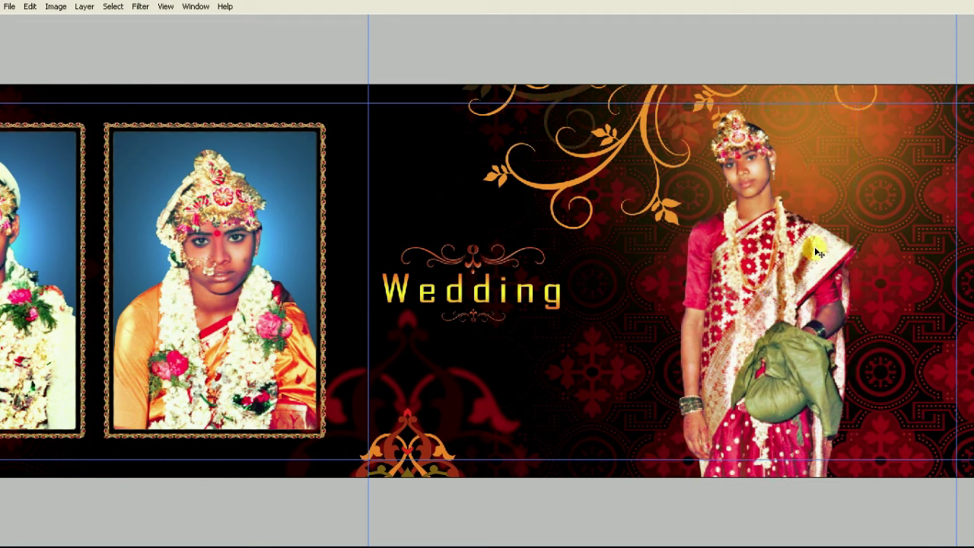
right_click(788, 318)
left_click(799, 318)
Step: Open the bride's layer style, turn off Stroke, and enable Drop Shadow
key("alt+l")
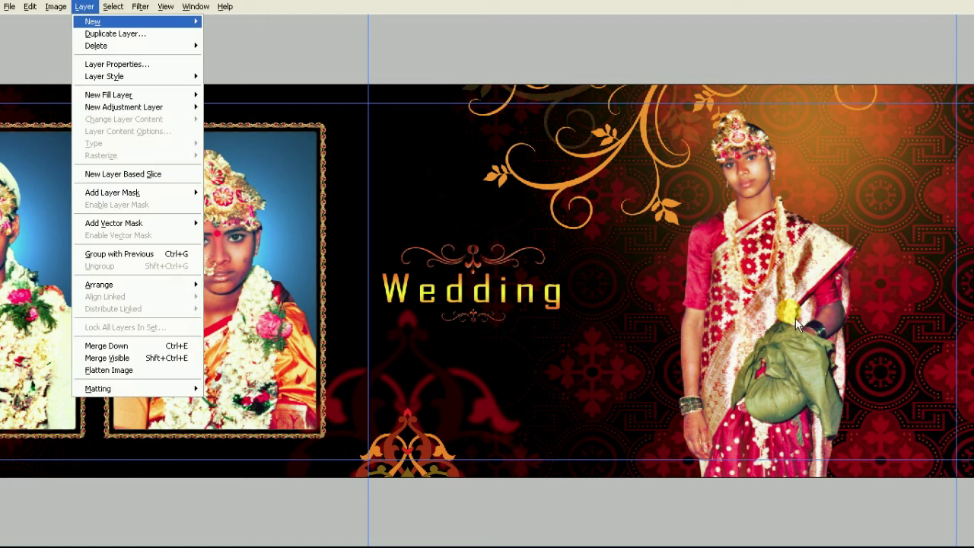
key("y")
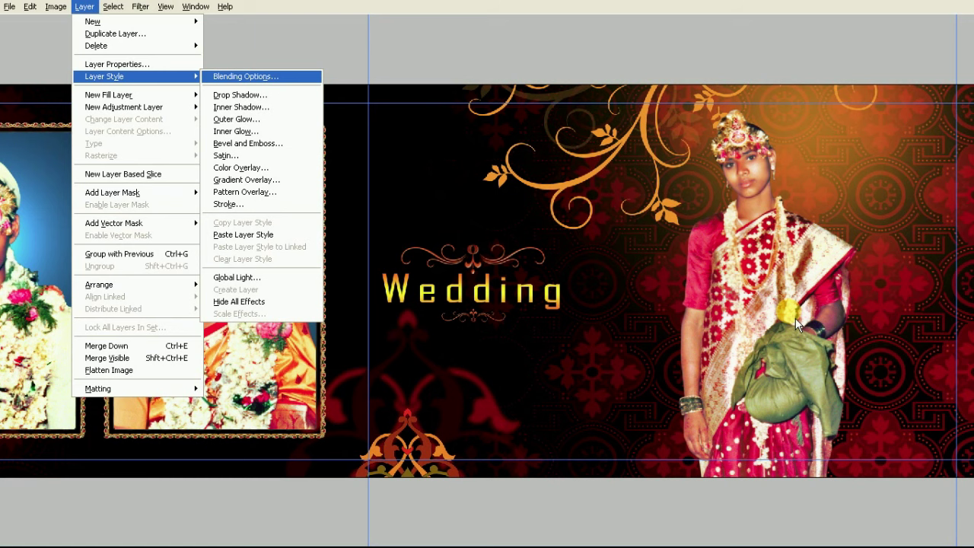
key("k")
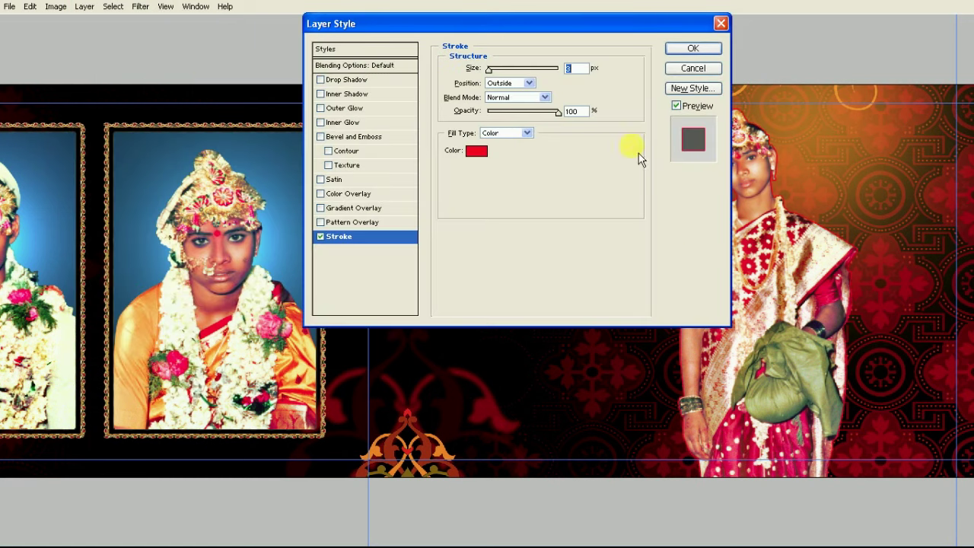
left_click_drag(553, 31, 409, 58)
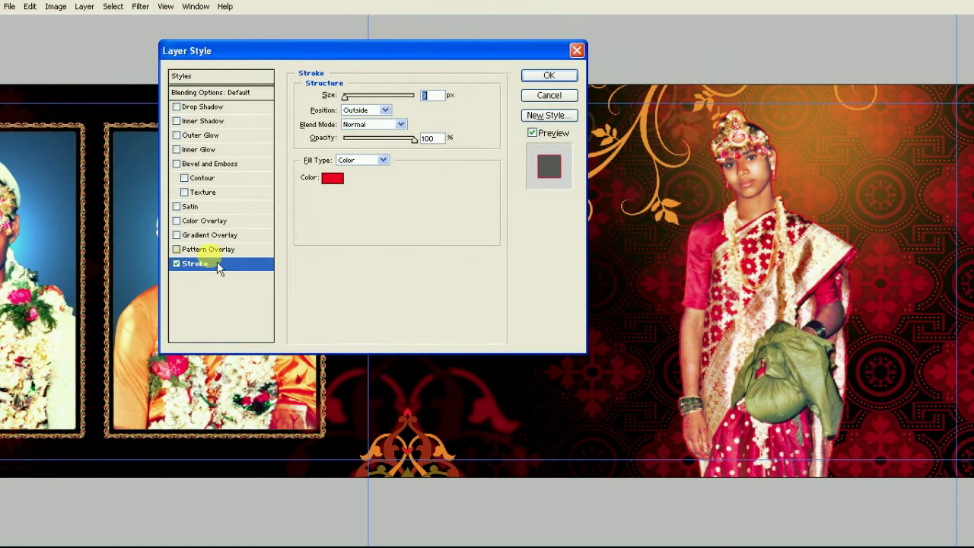
left_click(177, 265)
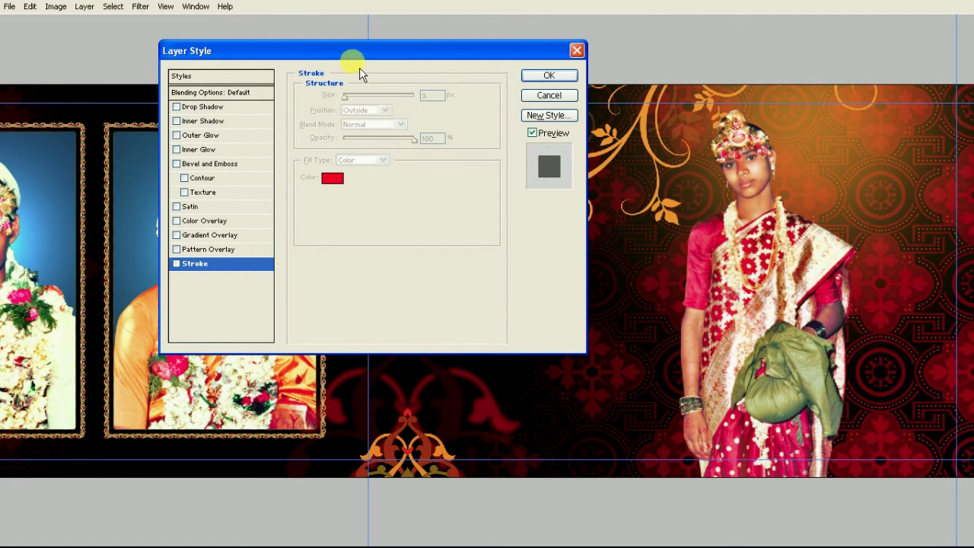
left_click_drag(361, 69, 319, 44)
left_click(205, 87)
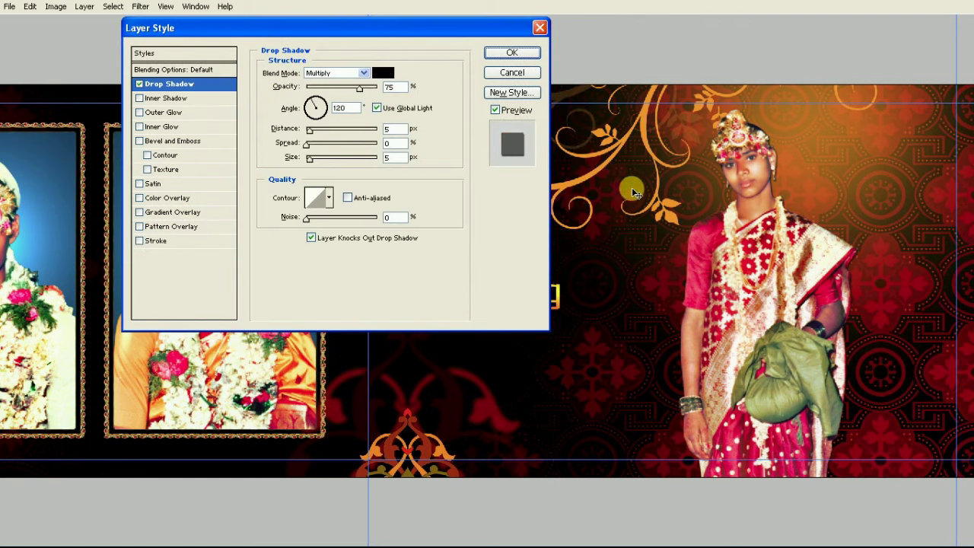
Step: Set the shadow to 81° without global light, 372 px distance, size 202, 36% opacity
left_click(415, 108)
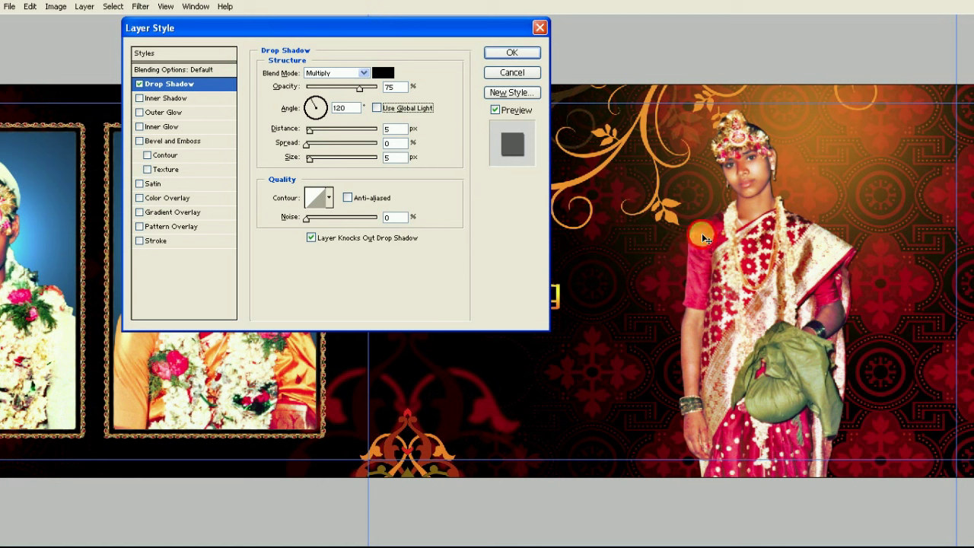
mouse_move(701, 236)
left_mouse_down()
mouse_move(746, 268)
mouse_move(685, 273)
left_mouse_up()
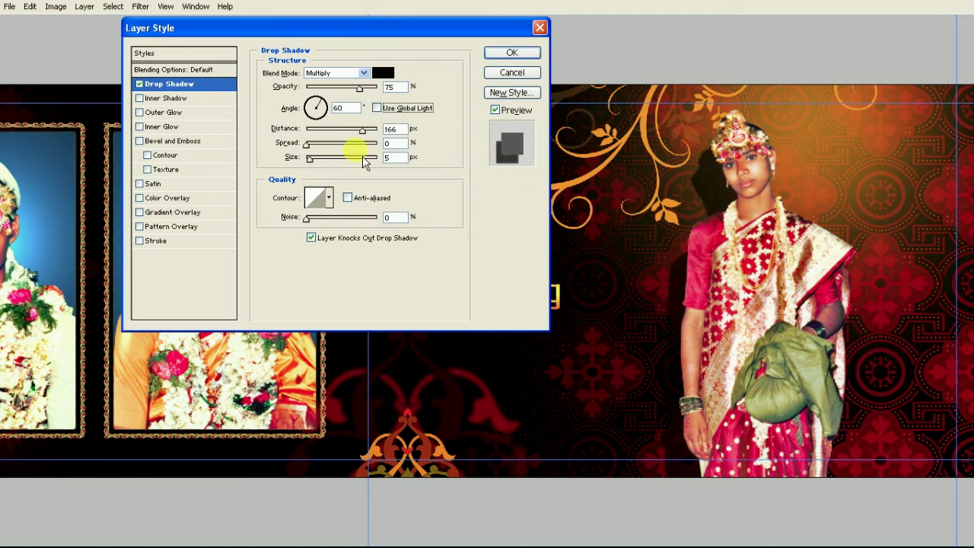
left_click_drag(360, 166, 367, 167)
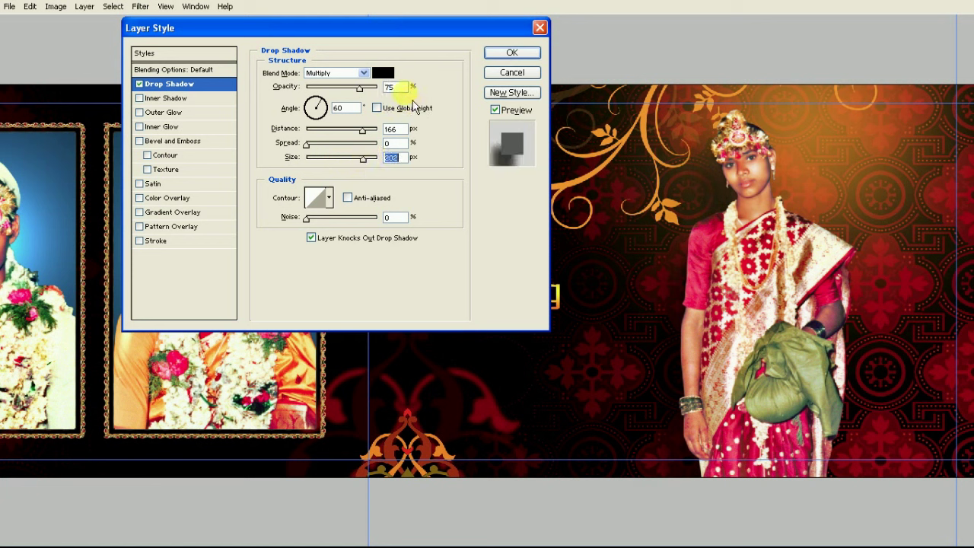
type("35")
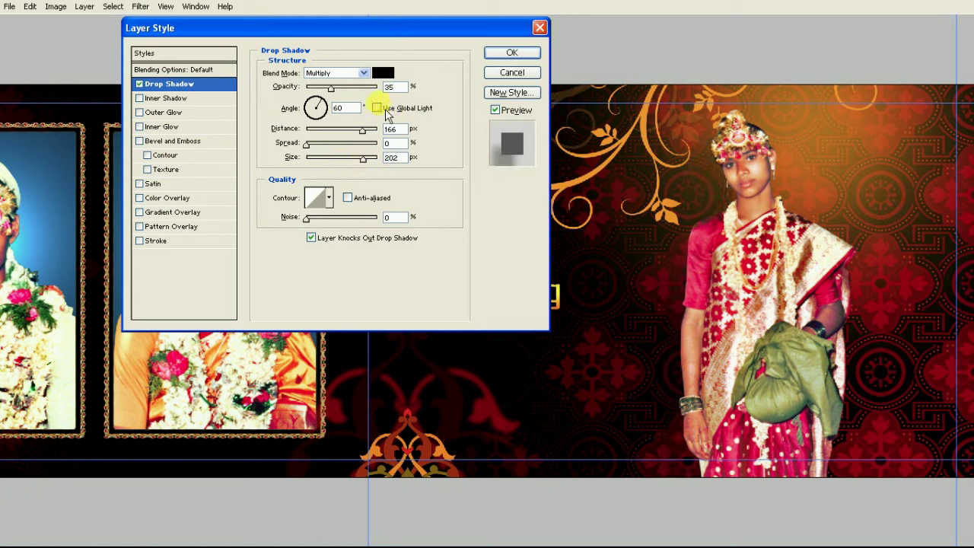
key("BackSpace")
type("6")
mouse_move(615, 226)
left_mouse_down()
mouse_move(618, 254)
mouse_move(632, 191)
left_mouse_up()
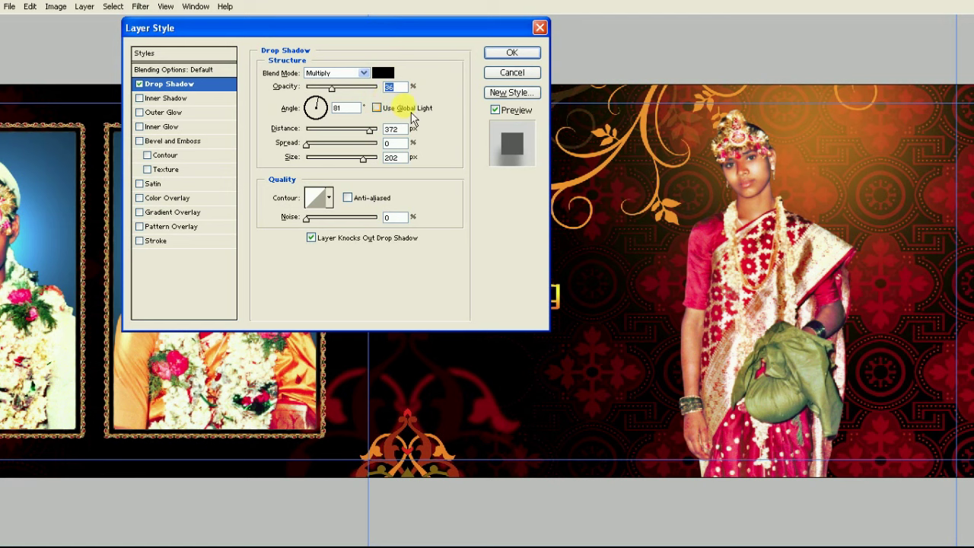
key("Return")
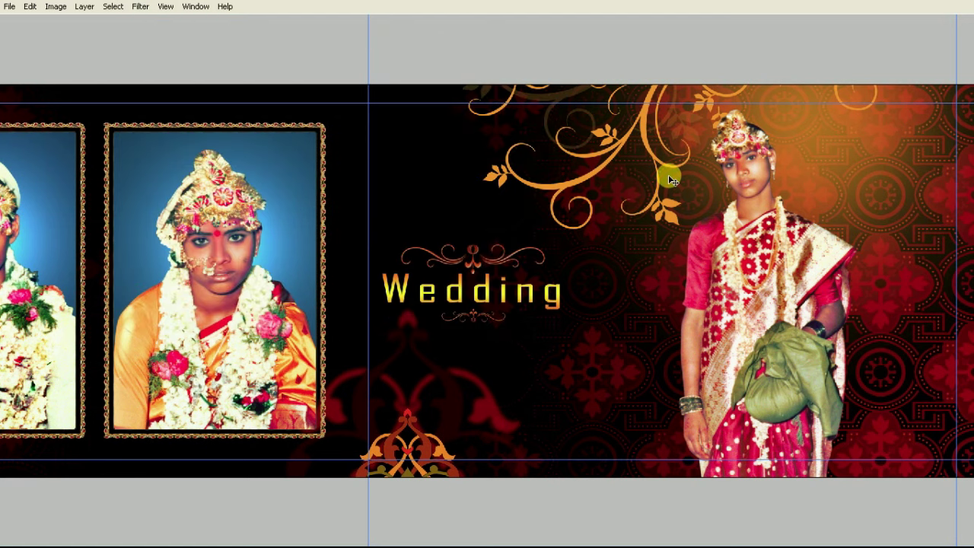
key("F7")
Step: Bring the orange glow layer from 0000000.psd onto the wedding spread
left_click_drag(883, 189, 933, 209)
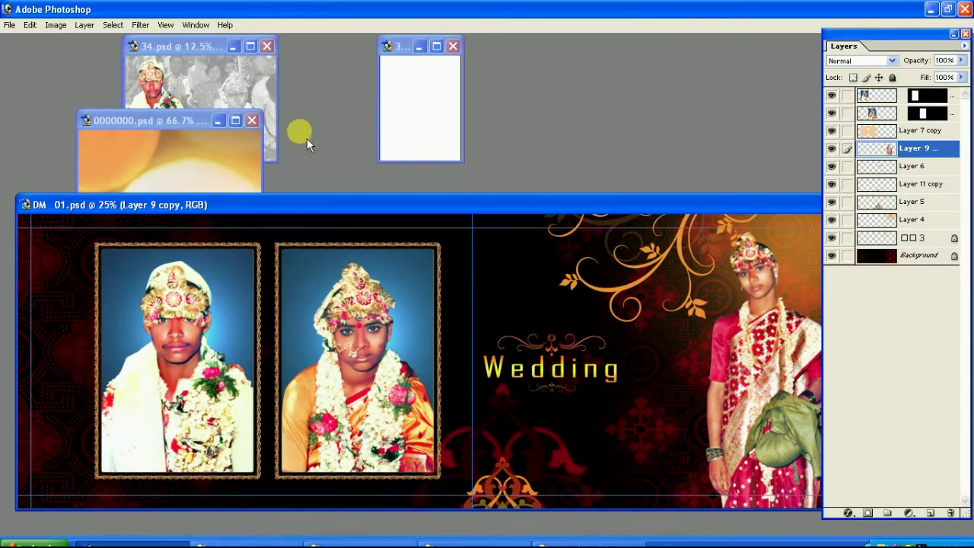
left_click(200, 120)
mouse_move(867, 344)
left_mouse_down()
mouse_move(731, 358)
mouse_move(604, 333)
left_mouse_up()
key("f")
key("Tab")
key("ctrl+plus")
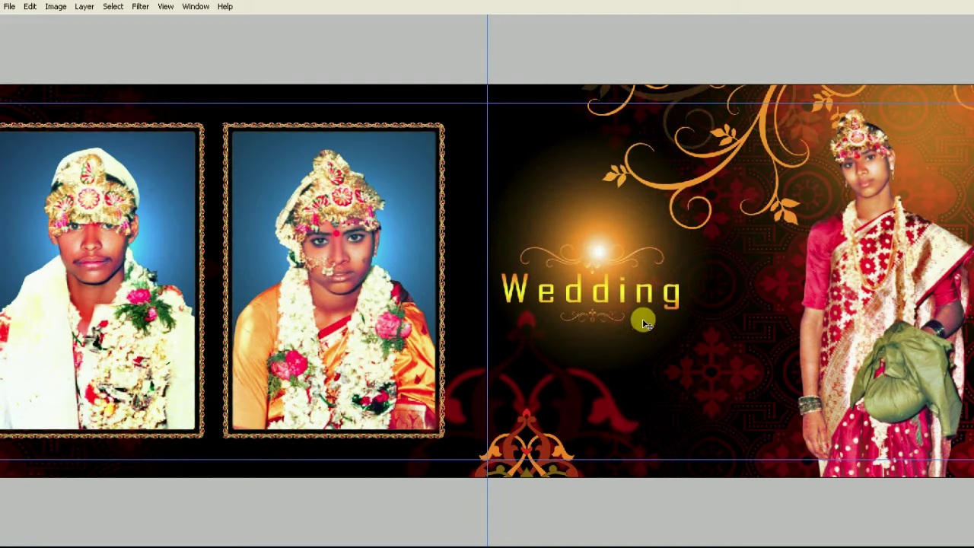
scroll(643, 324, "right", 3)
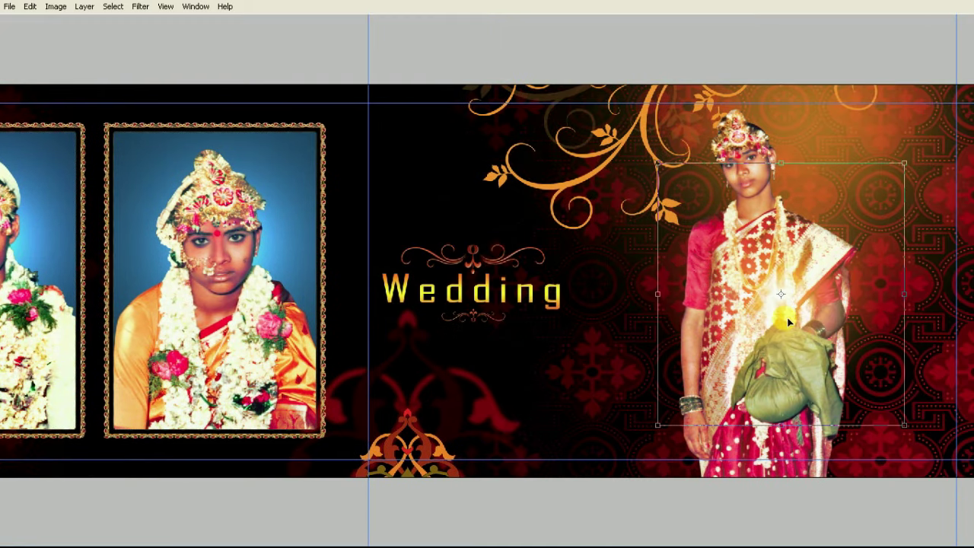
Step: Move and enlarge the glow onto the bride, then shift it up behind her
left_click_drag(503, 290, 754, 273)
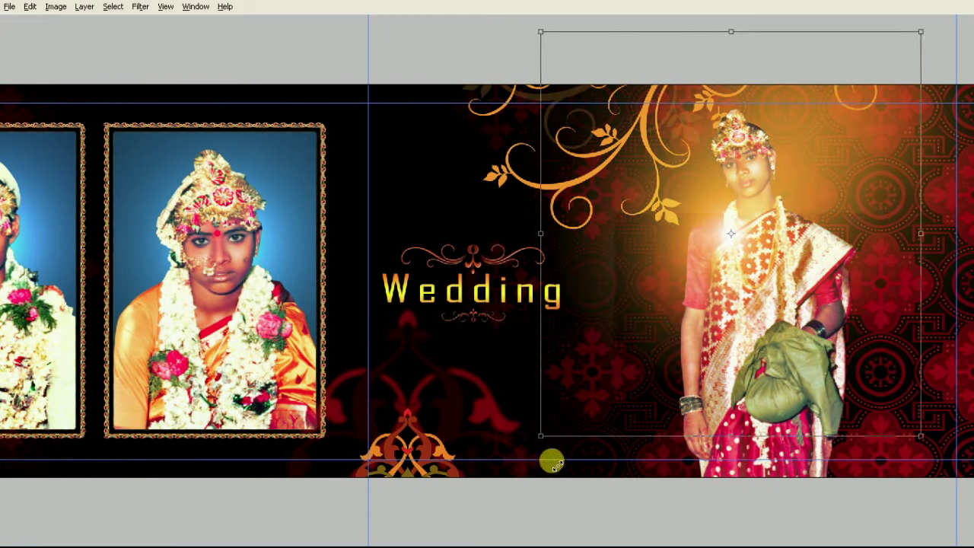
left_click_drag(609, 365, 506, 492)
key("ctrl+minus")
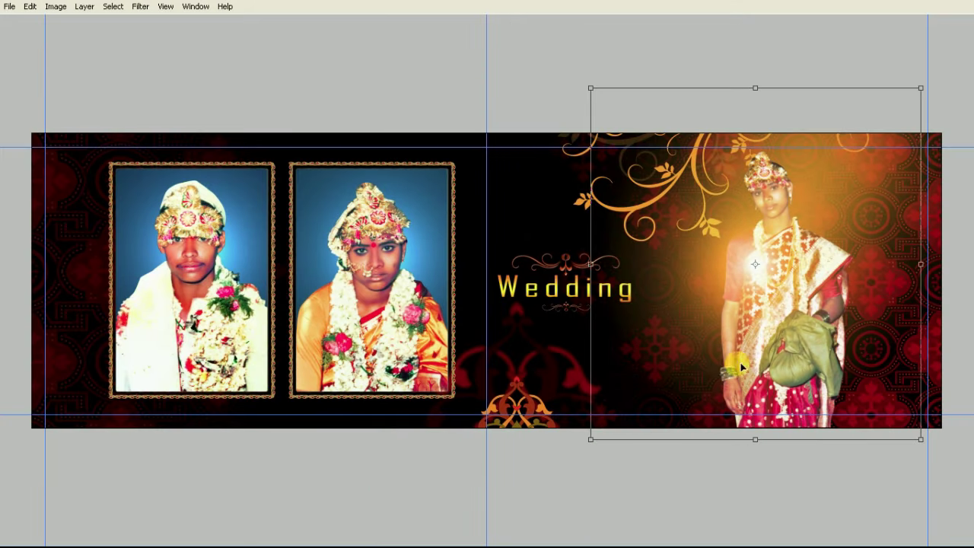
left_click_drag(590, 435, 547, 486)
key("Return")
key("ctrl+bracketleft")
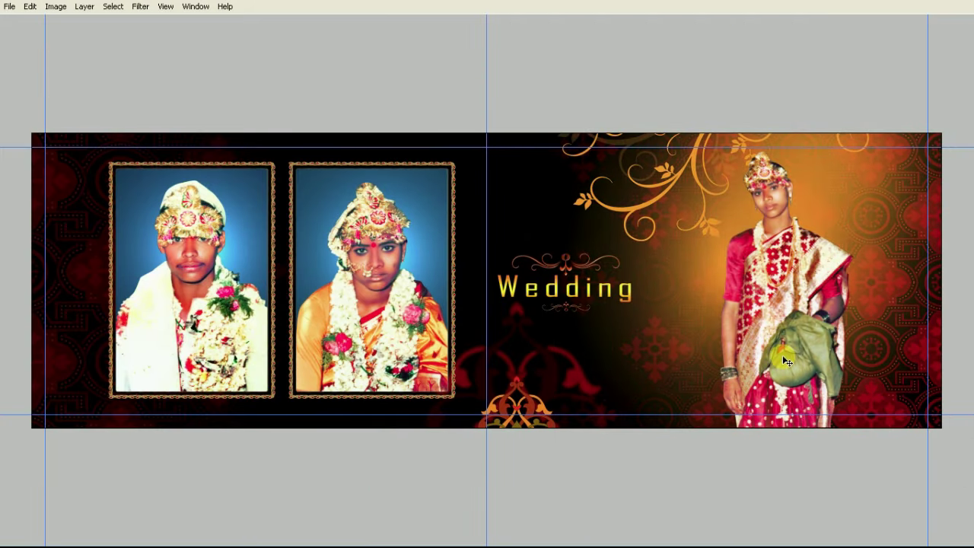
mouse_move(717, 265)
left_mouse_down()
mouse_move(771, 280)
mouse_move(814, 335)
left_mouse_up()
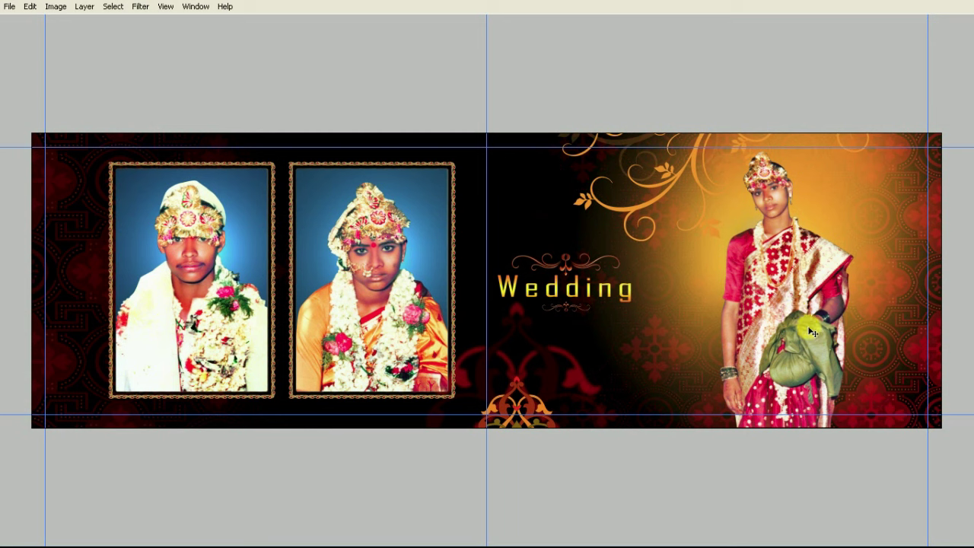
Step: Shrink the glow around the bride and add a smaller copy near her feet
key("ctrl+t")
mouse_move(566, 469)
left_mouse_down()
mouse_move(648, 400)
mouse_move(639, 400)
left_mouse_up()
key("Return")
key("ctrl+t")
left_click_drag(809, 350, 891, 478)
left_click_drag(707, 282, 727, 304)
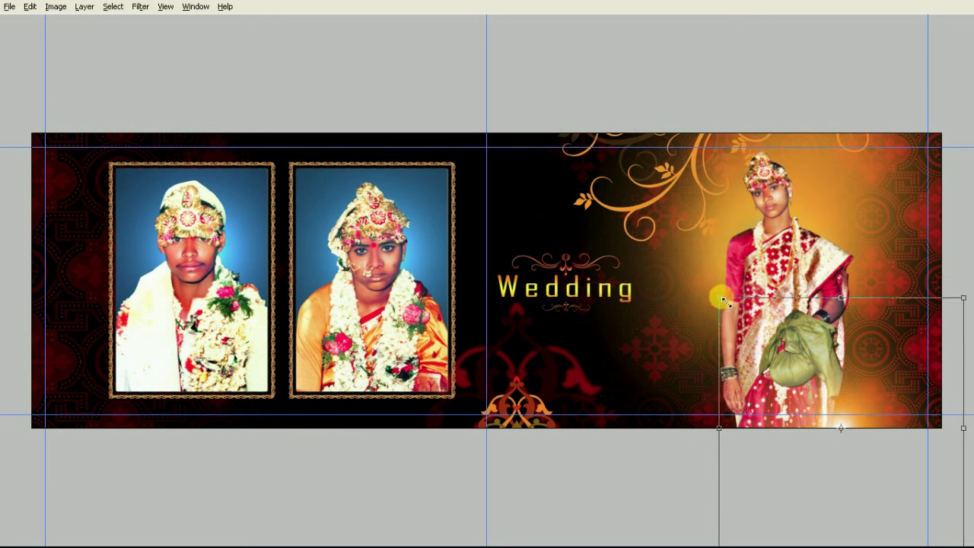
key("Return")
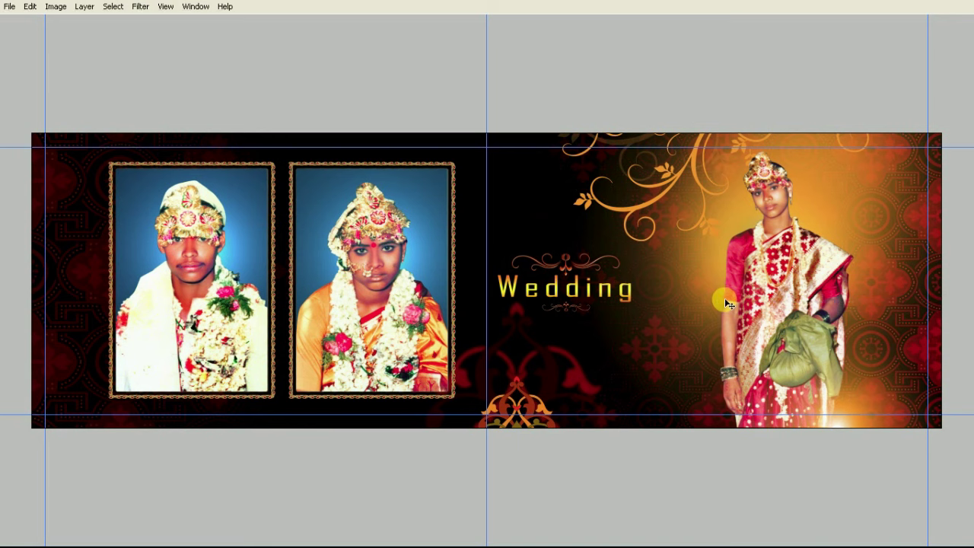
Step: Move another glow copy beneath the two framed photos
key("ctrl+0")
key("ctrl+t")
left_click_drag(879, 384, 340, 337)
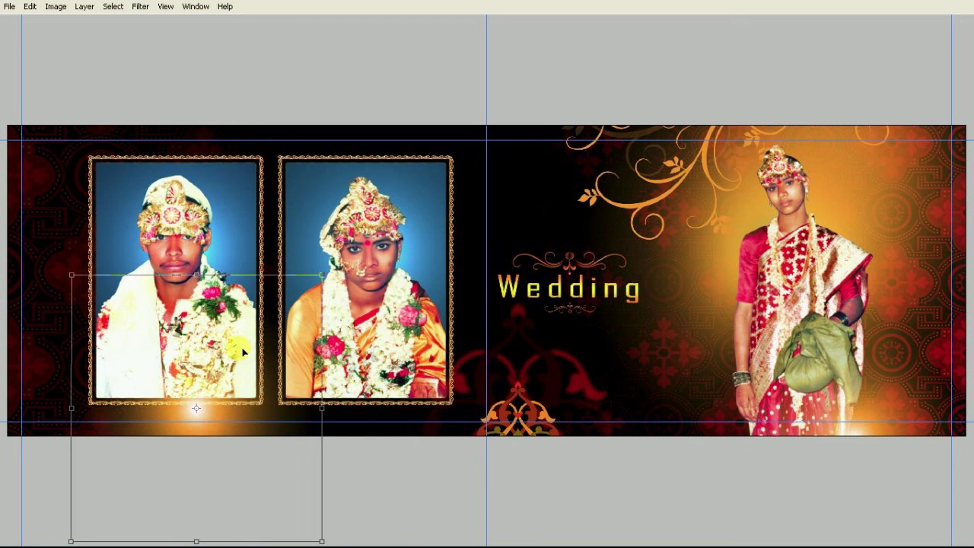
Step: Shrink and position the glow copy in the gap between the two photo frames
left_click_drag(340, 337, 312, 339)
mouse_move(390, 261)
left_mouse_down()
mouse_move(378, 276)
mouse_move(359, 273)
left_mouse_up()
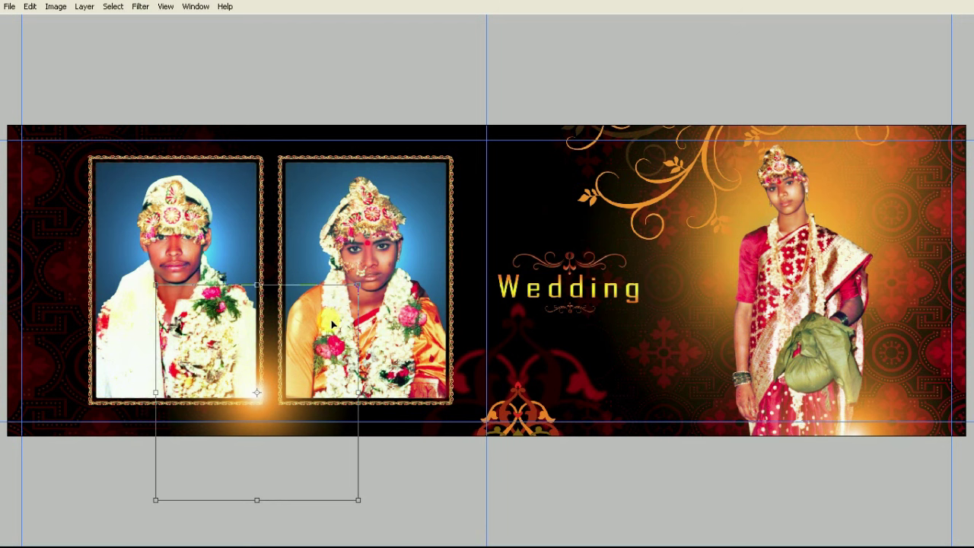
left_click_drag(324, 304, 320, 306)
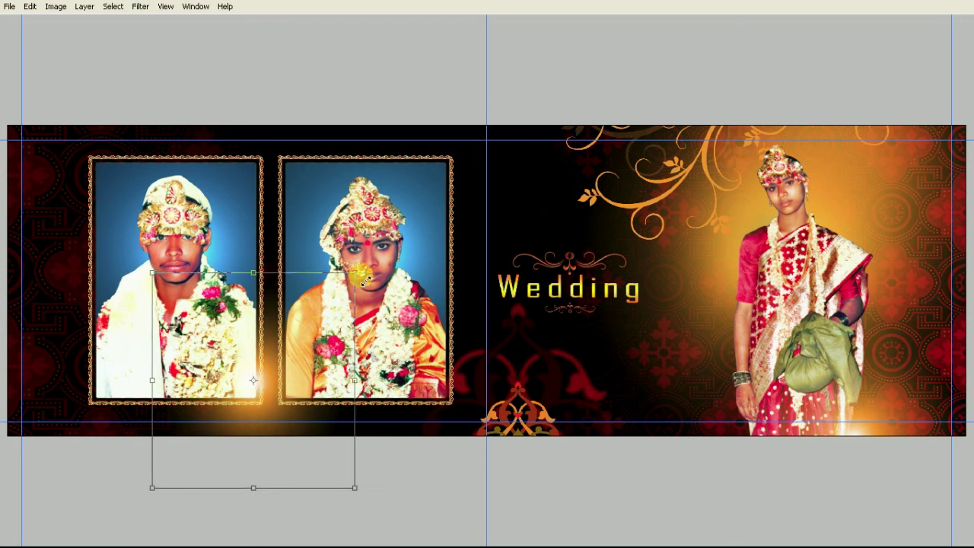
double_click(318, 346)
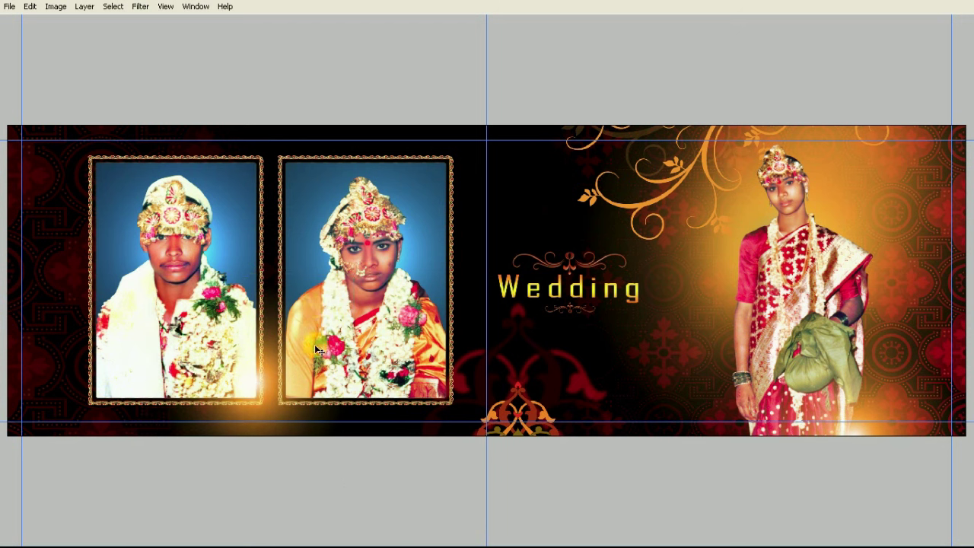
left_click_drag(269, 380, 270, 387)
Step: Set the top glow layer's blend mode to Screen and preview the spread full screen
key("F7")
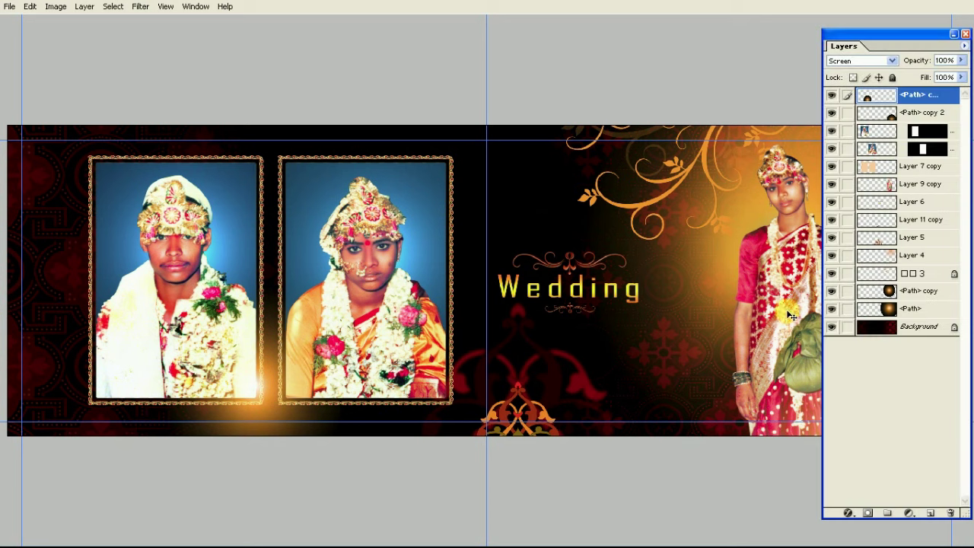
left_click(838, 113)
left_click(842, 113)
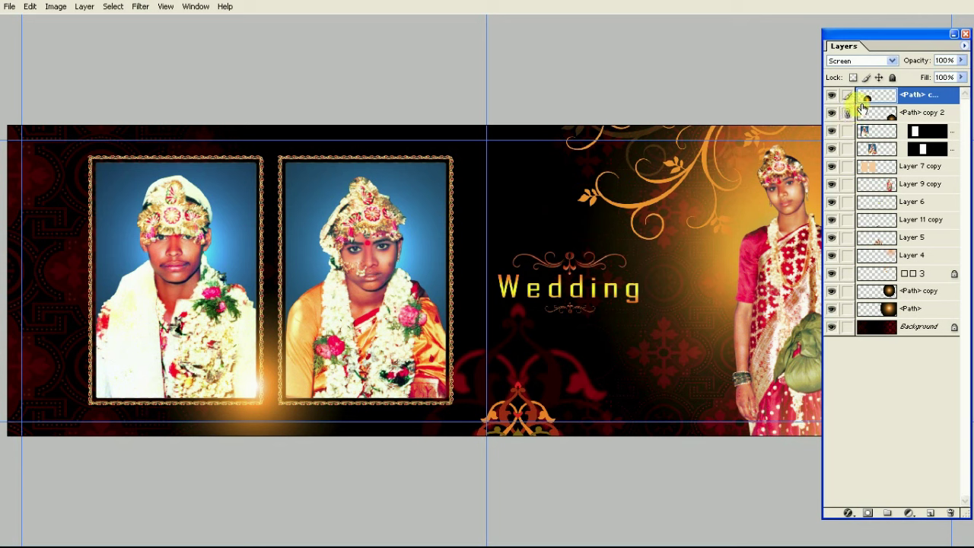
left_click(860, 61)
left_click(841, 72)
left_click(860, 61)
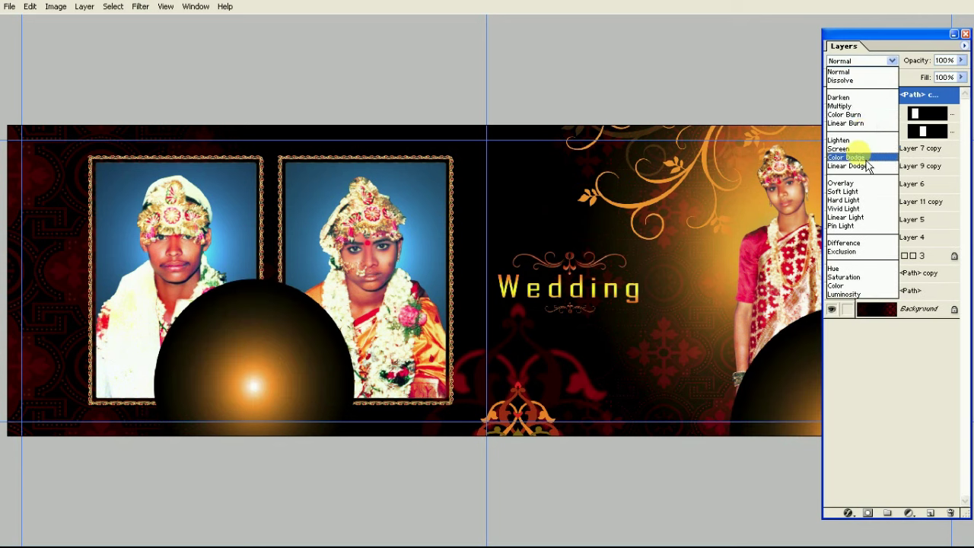
left_click(852, 149)
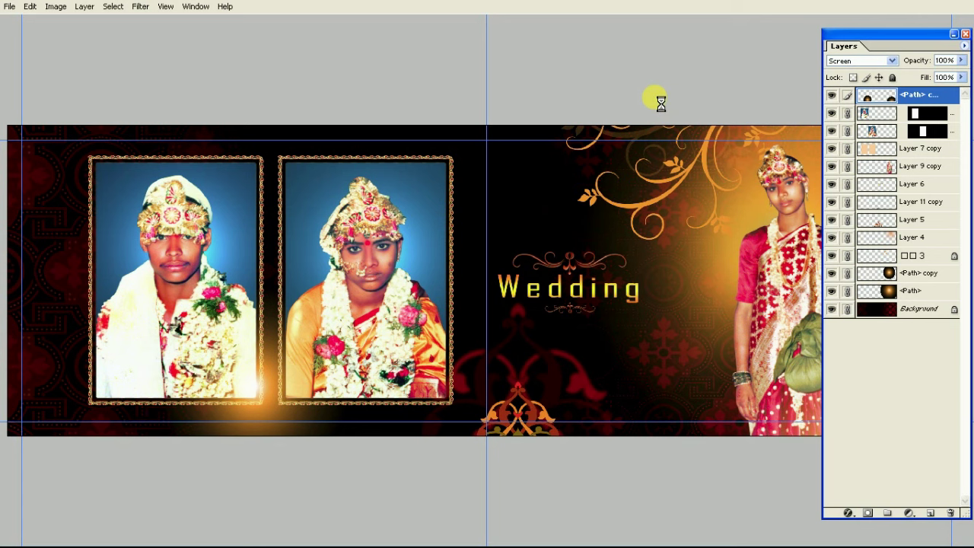
key("Tab")
key("f")
key("f")
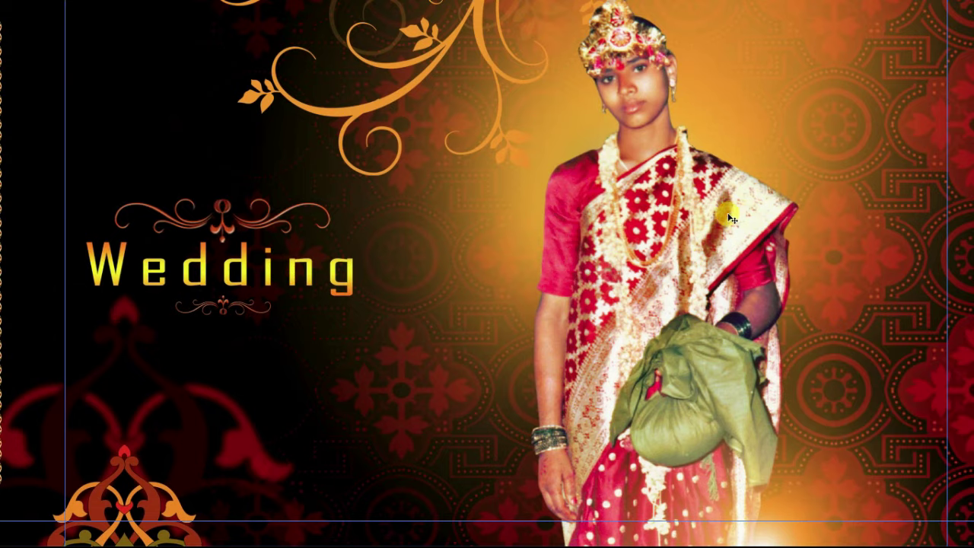
key("F7")
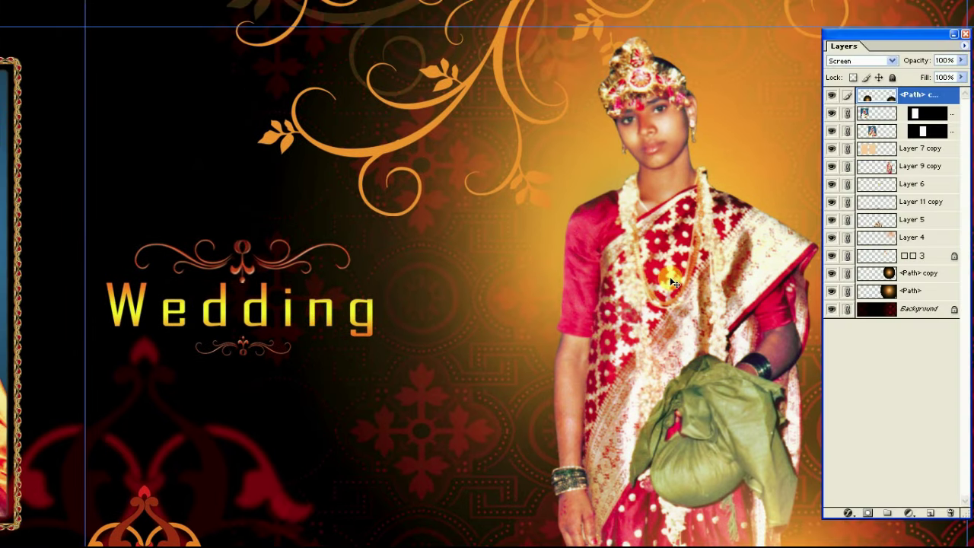
Step: Apply a Color Balance midtone shift of -27, -11, +17 to the bride's Layer 9 copy
right_click(669, 232)
left_click(681, 240)
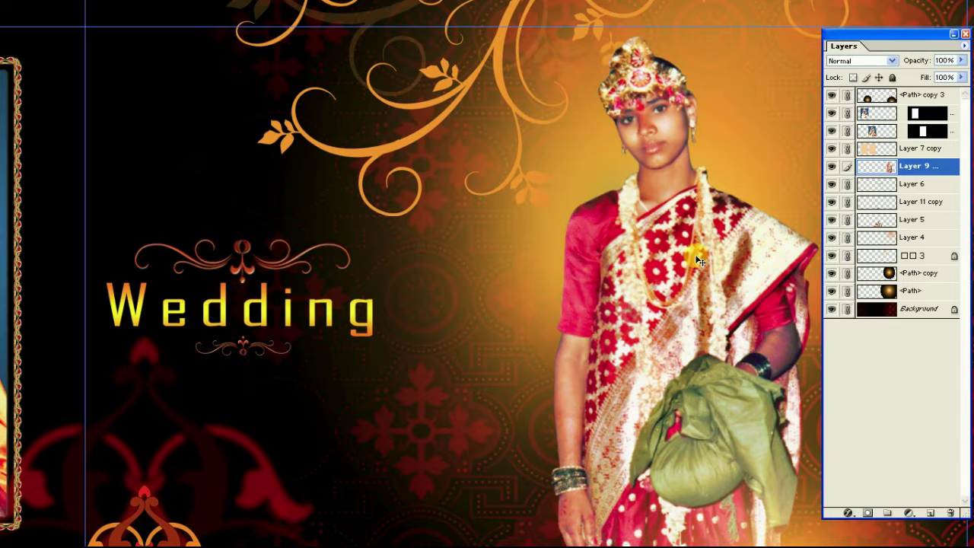
key("ctrl+b")
left_click_drag(731, 8, 161, 189)
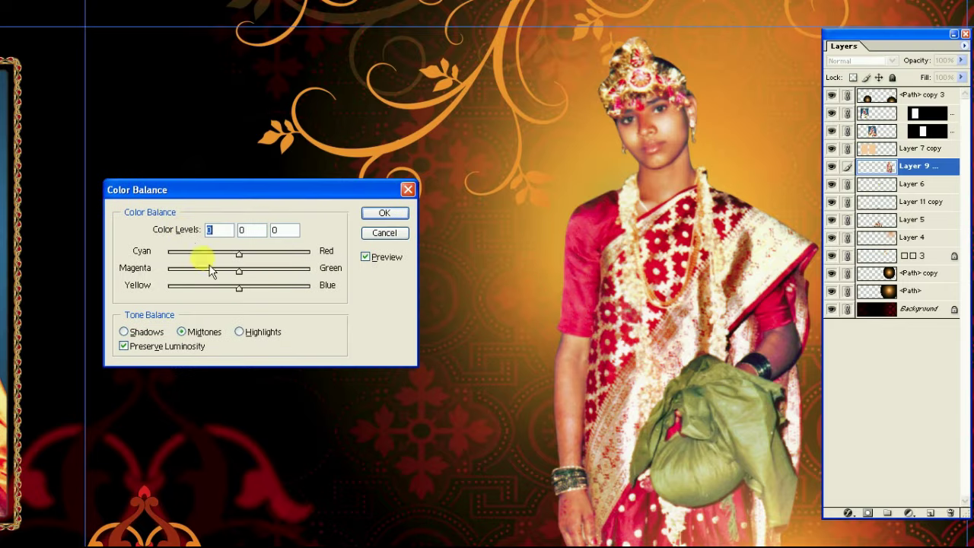
left_click_drag(243, 287, 246, 286)
left_click_drag(226, 251, 220, 252)
left_click_drag(243, 286, 246, 271)
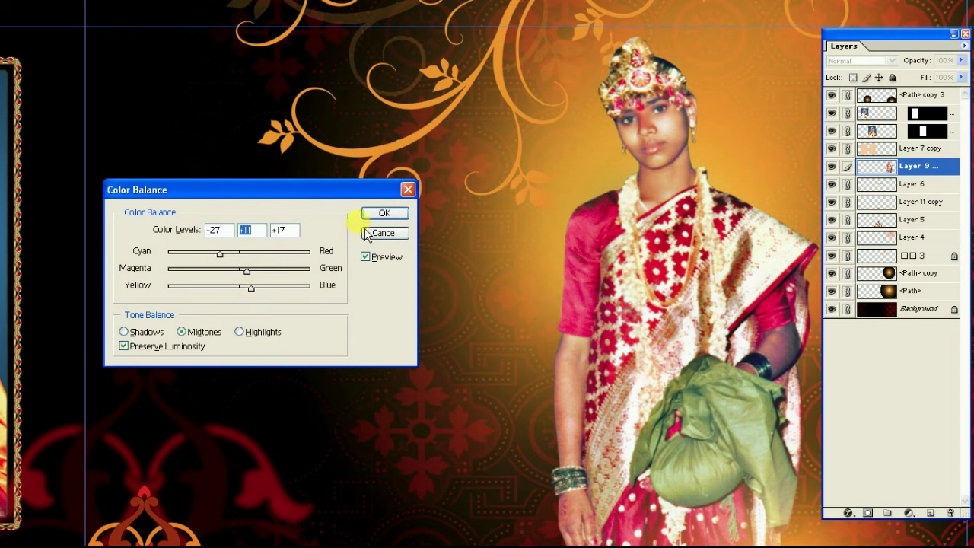
left_click(382, 213)
Step: Fade the Color Balance adjustment and fit the spread in the window
key("ctrl+shift+f")
key("Return")
key("ctrl+minus")
key("ctrl+minus")
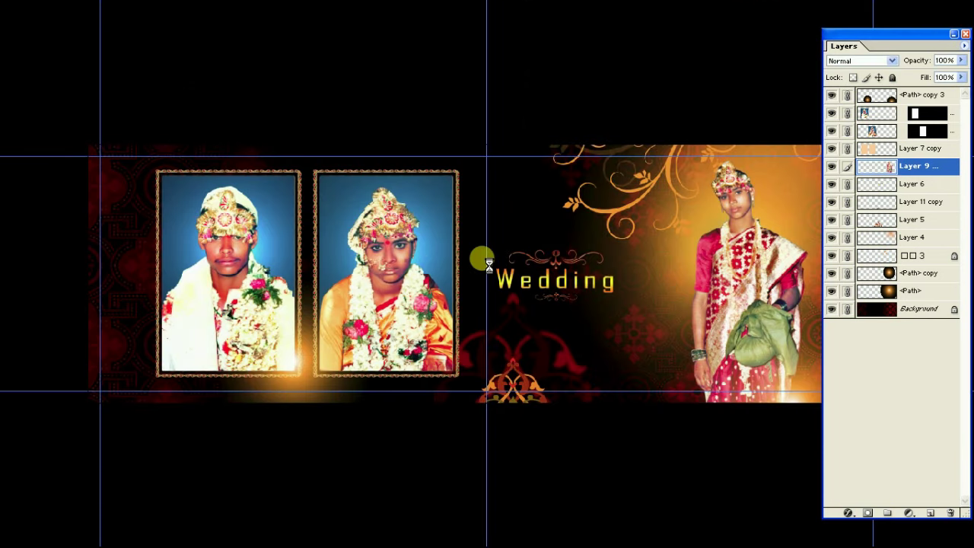
key("F7")
key("alt+w")
left_click(202, 160)
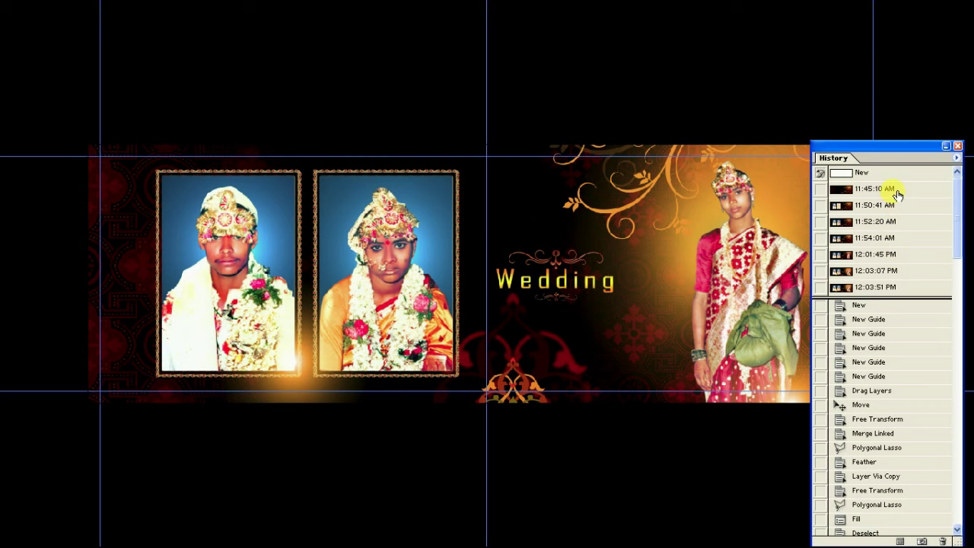
left_click(898, 194)
left_click(891, 287)
key("Tab")
key("ctrl+z")
key("ctrl+z")
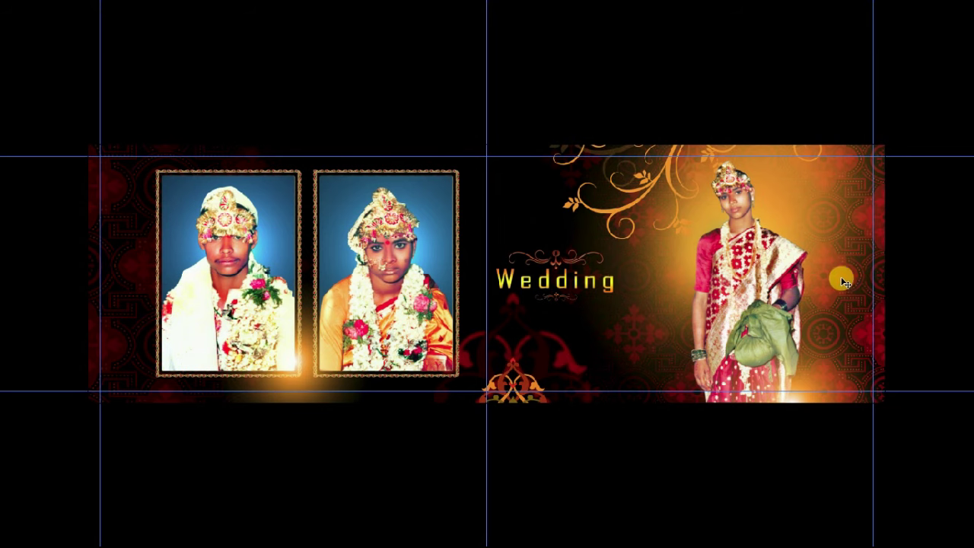
key("ctrl+minus")
left_click_drag(23, 39, 942, 534)
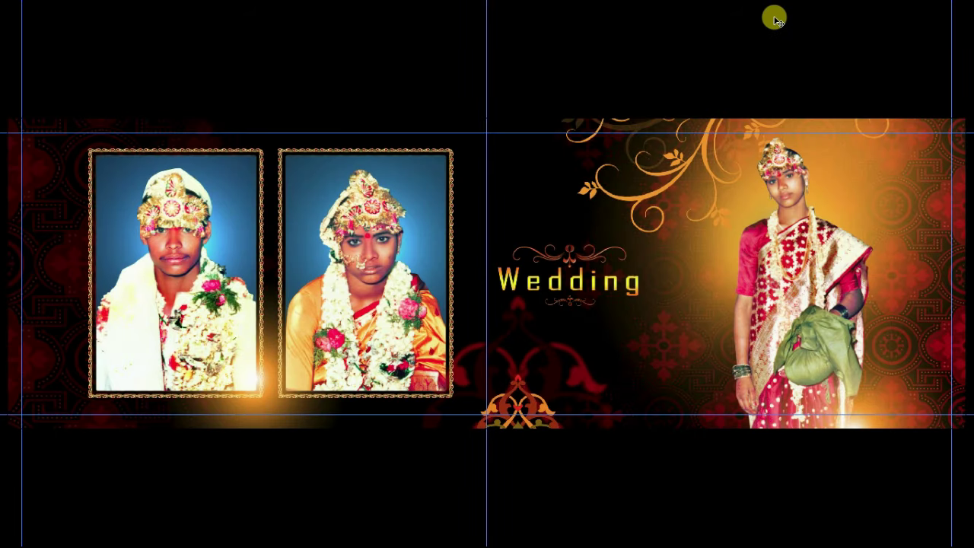
key("ctrl+plus")
key("ctrl+plus")
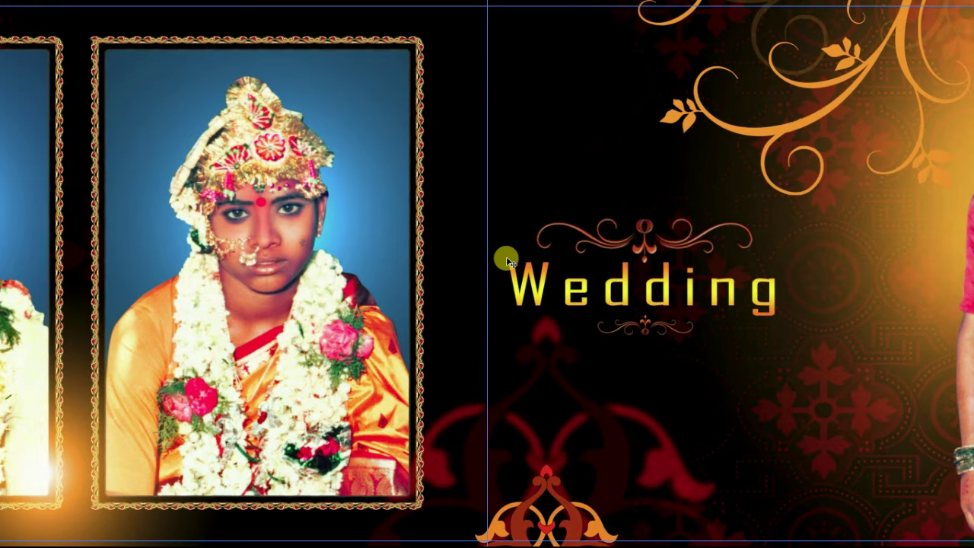
left_click_drag(99, 275, 522, 271)
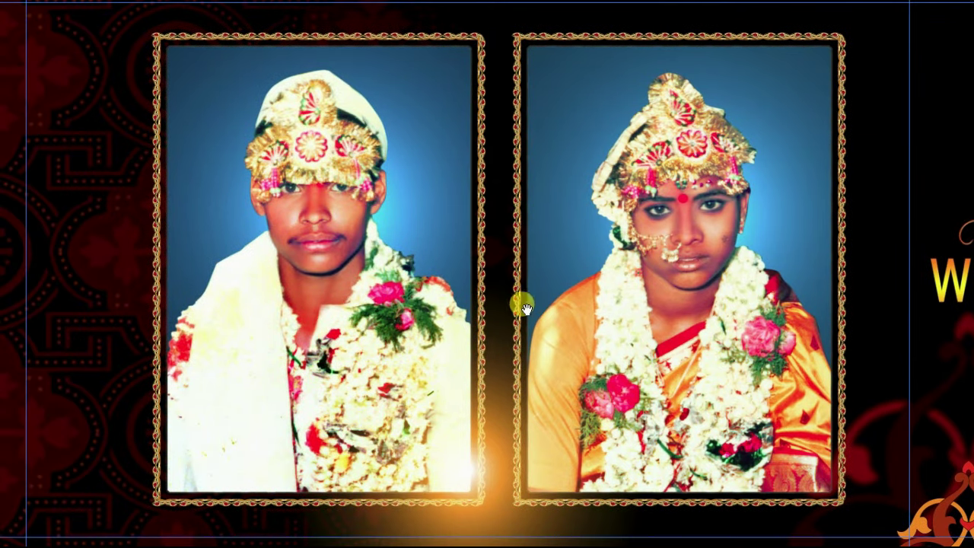
left_click_drag(622, 316, 561, 318)
left_click_drag(782, 343, 447, 345)
left_click_drag(853, 353, 594, 362)
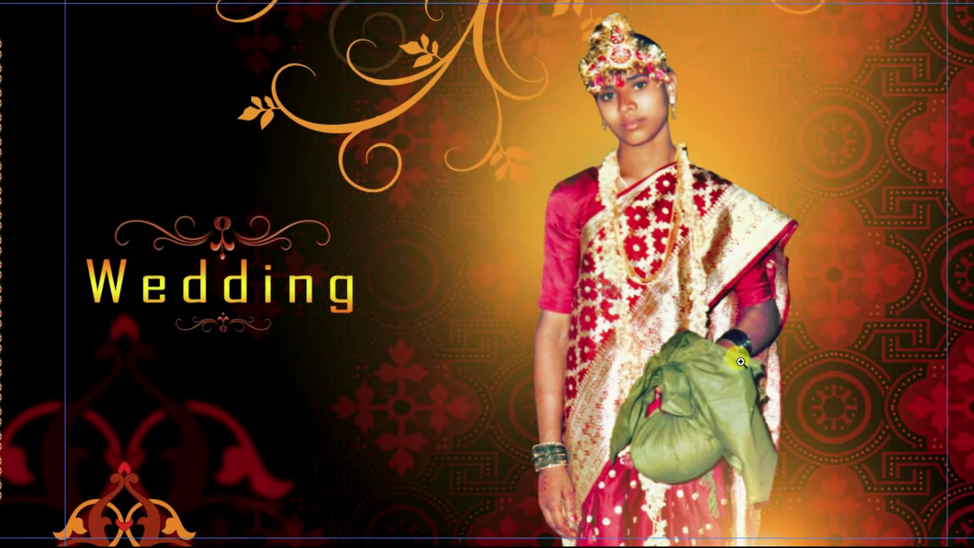
left_click(756, 374, "alt")
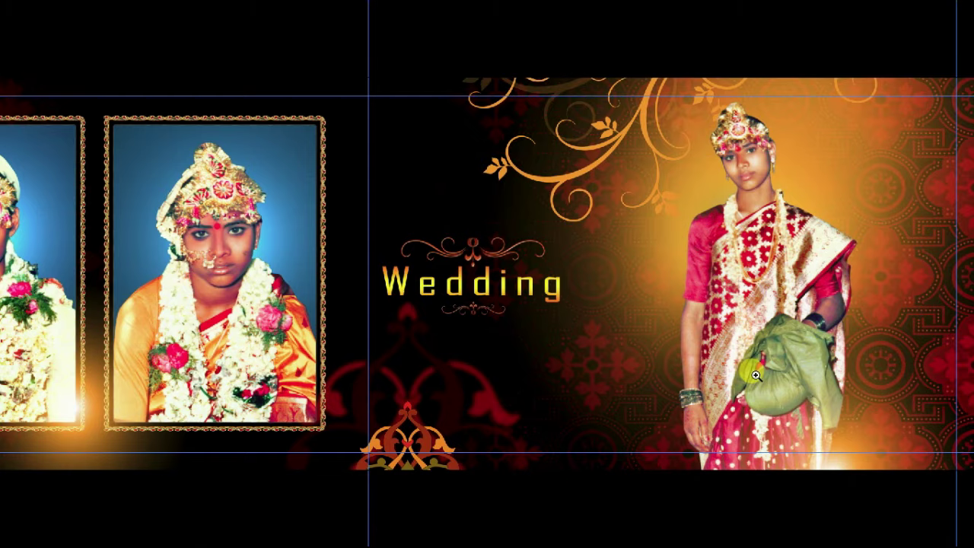
left_click(755, 374, "alt")
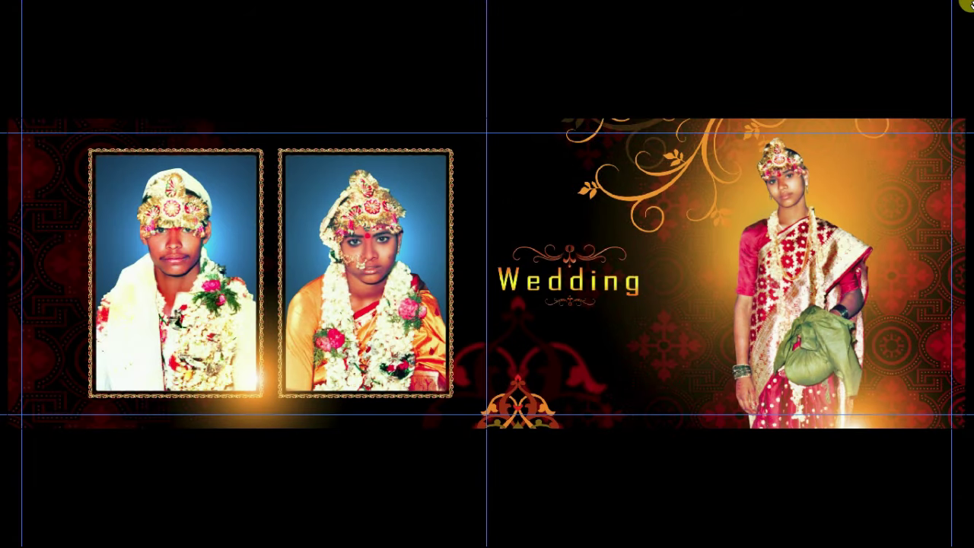